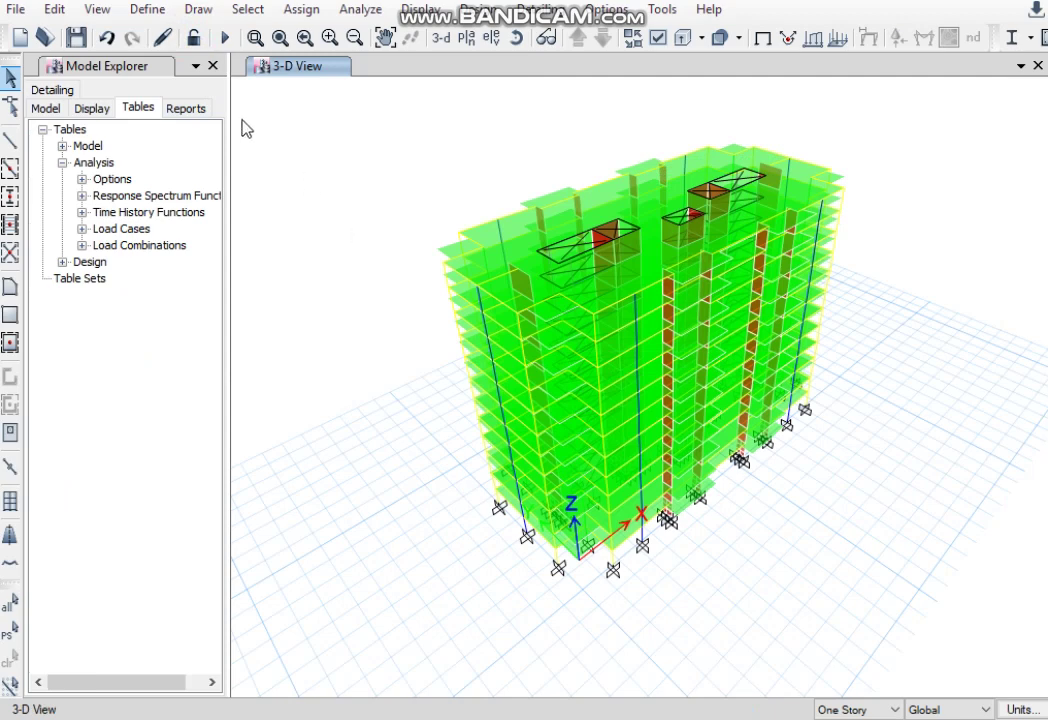
- Open the response spectrum function definitions for the building model
{"action": "left_click", "coordinate": [147, 10]}
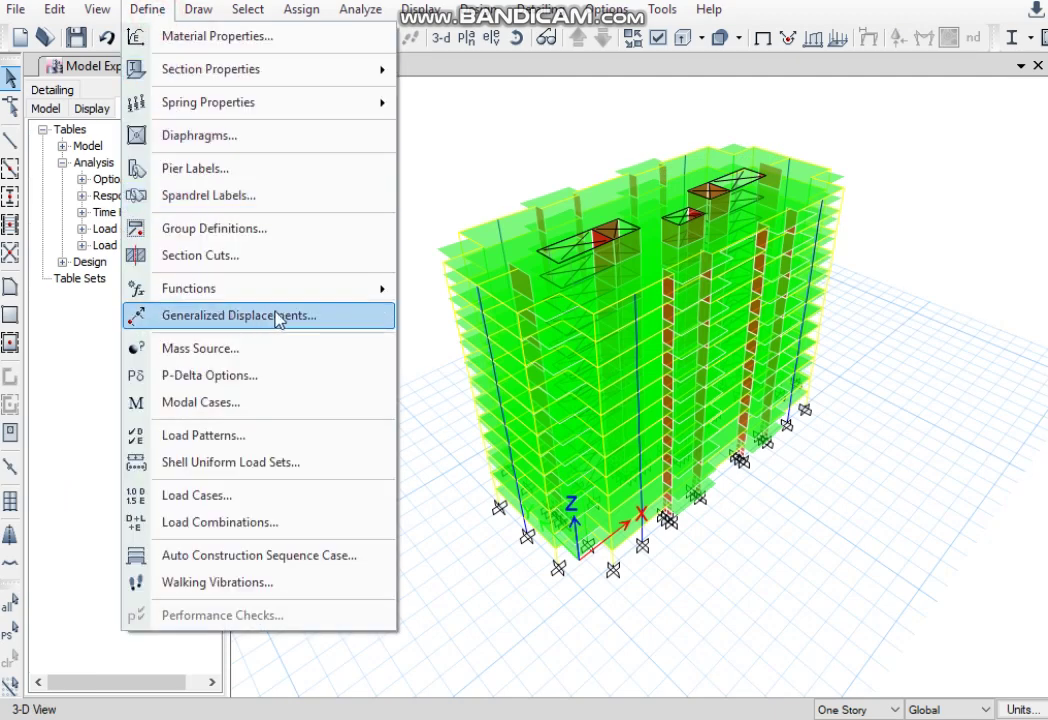
{"action": "mouse_move", "coordinate": [260, 292]}
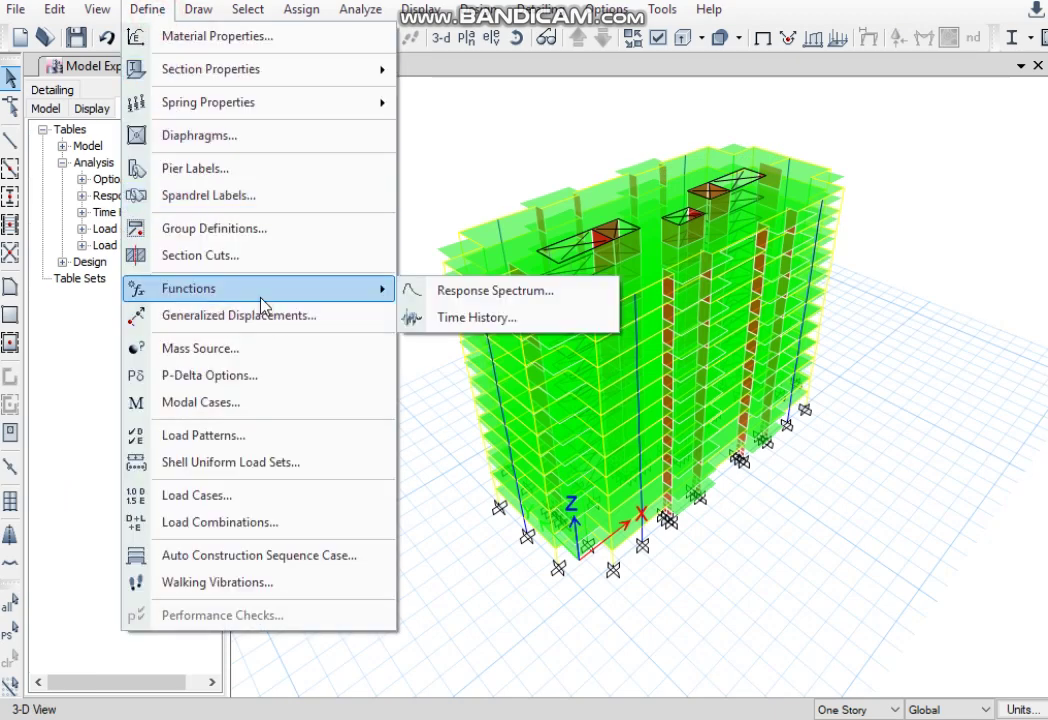
{"action": "left_click", "coordinate": [512, 307]}
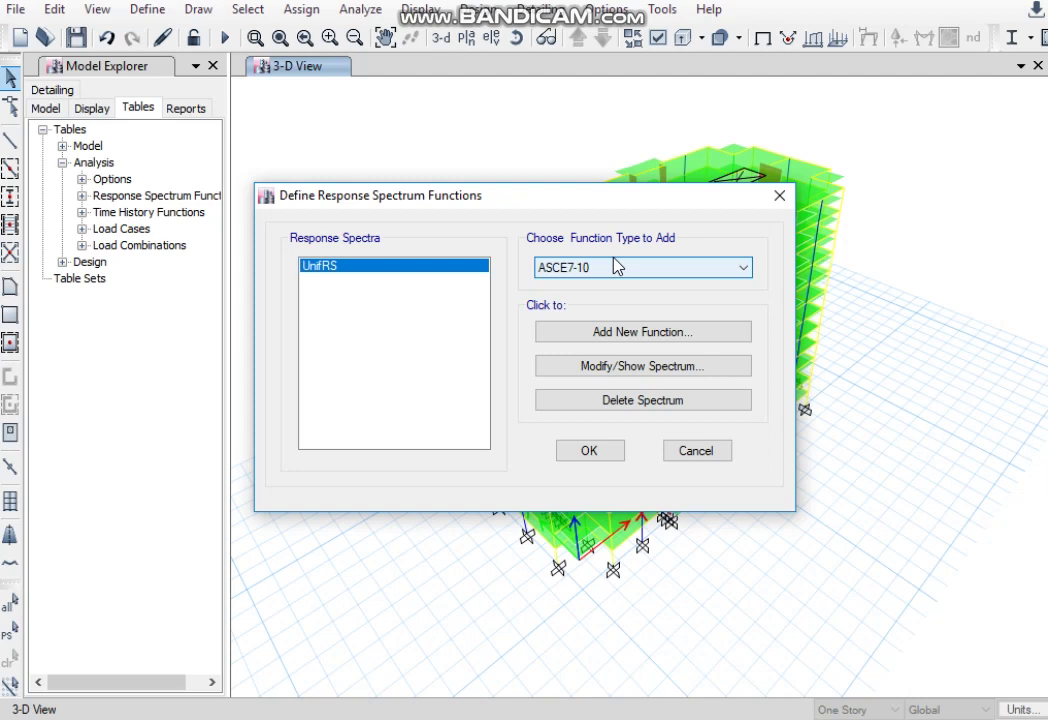
- Switch to File Explorer and open the EQ workbook from the Files folder inside 09
{"action": "key", "text": "alt+Tab"}
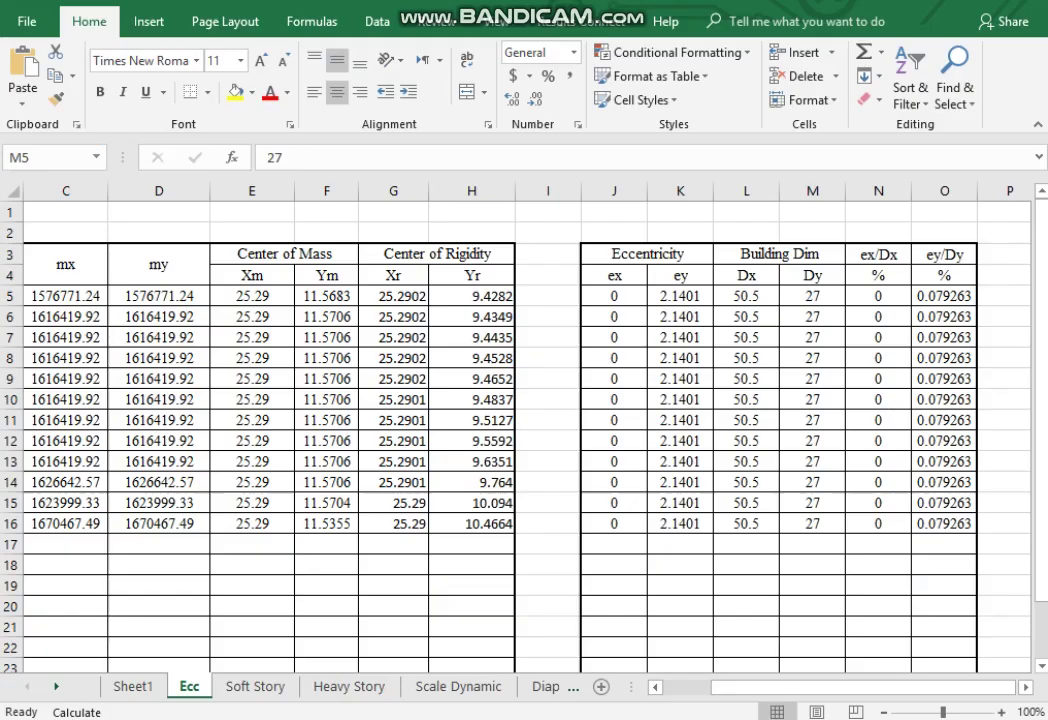
{"action": "key", "text": "alt+Tab"}
{"action": "key", "text": "alt+Tab"}
{"action": "key", "text": "Tab"}
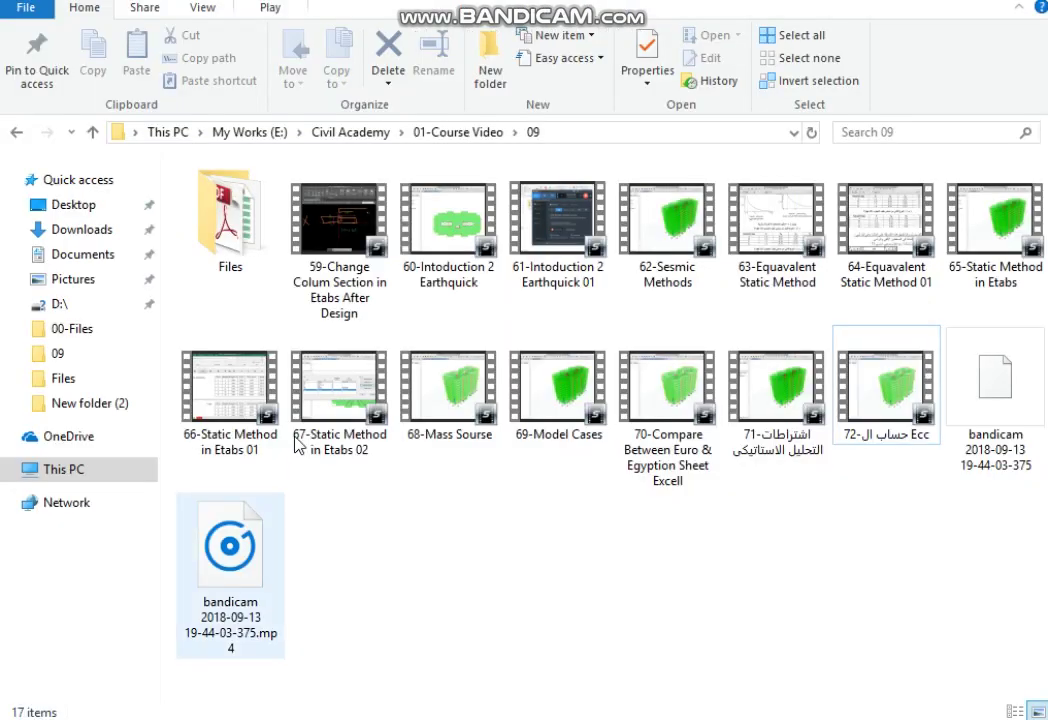
{"action": "double_click", "coordinate": [238, 250]}
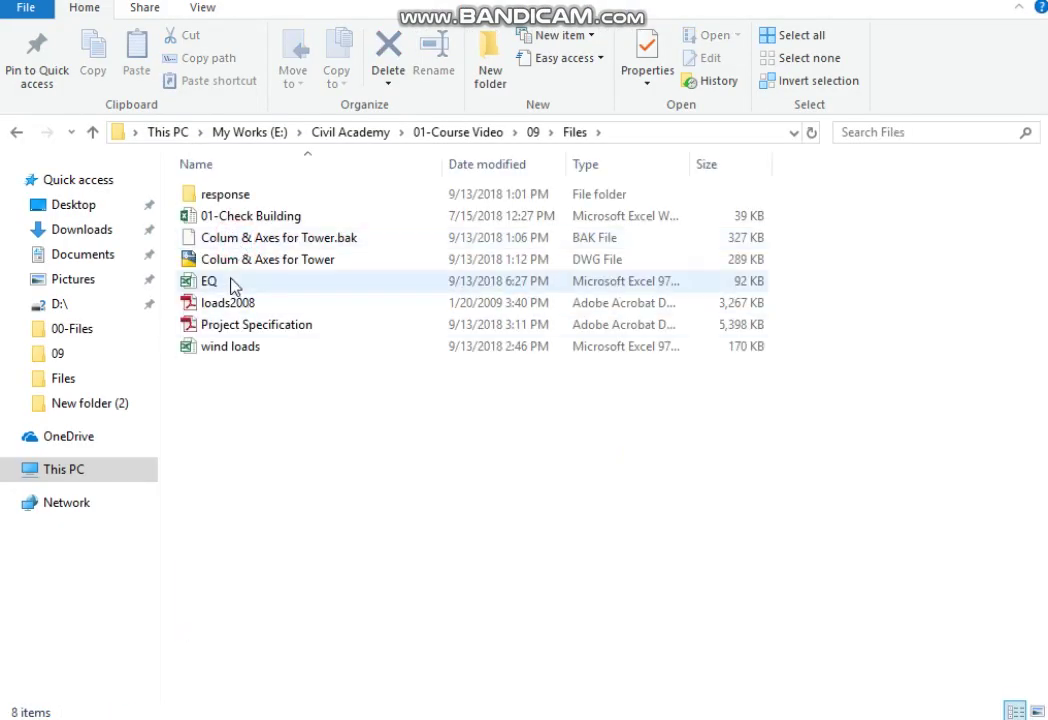
{"action": "double_click", "coordinate": [232, 283]}
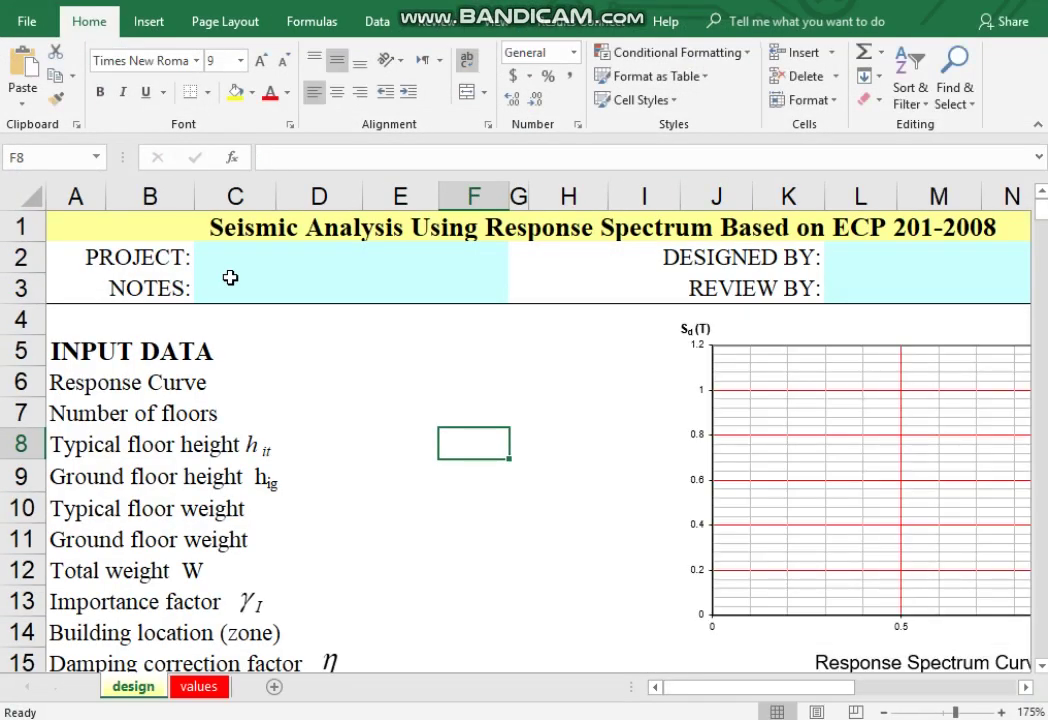
- Examine the blank values and design sheets of the EQ workbook
{"action": "left_click", "coordinate": [187, 690]}
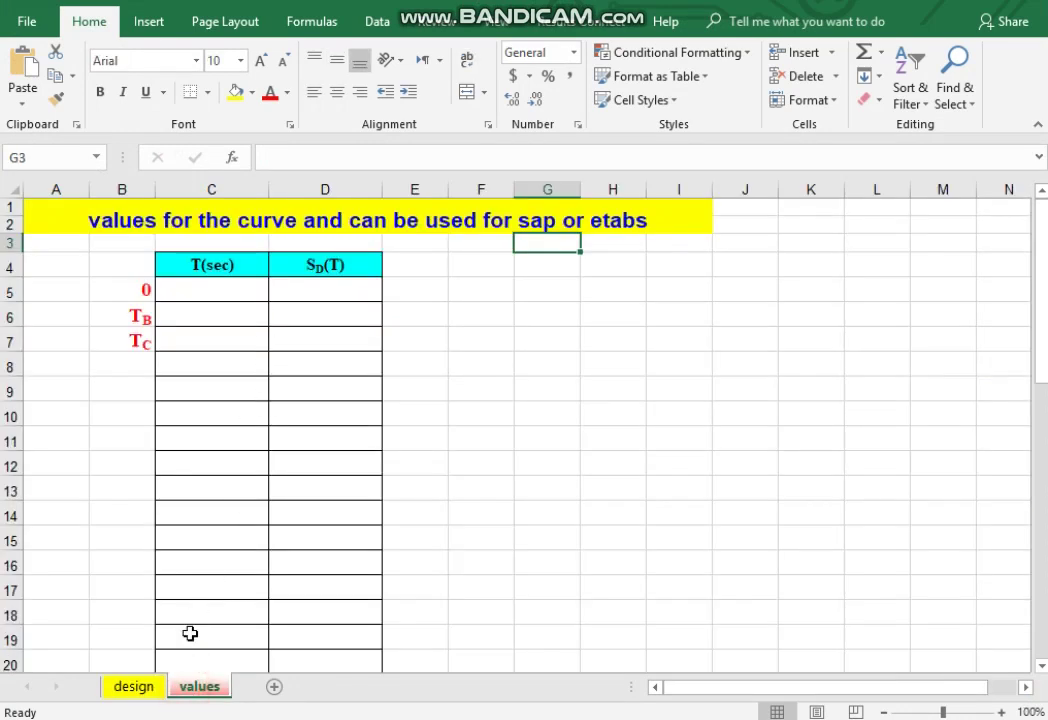
{"action": "left_click", "coordinate": [158, 689]}
{"action": "scroll", "coordinate": [484, 480], "scroll_direction": "down", "scroll_amount": 3}
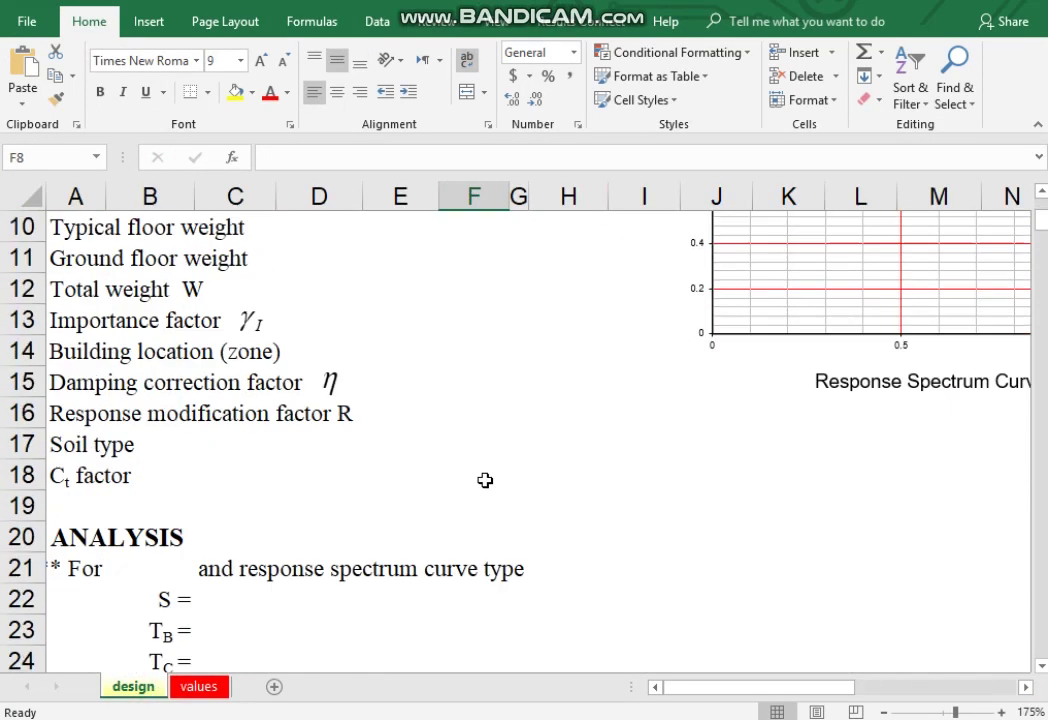
{"action": "scroll", "coordinate": [760, 270], "scroll_direction": "up", "scroll_amount": 3}
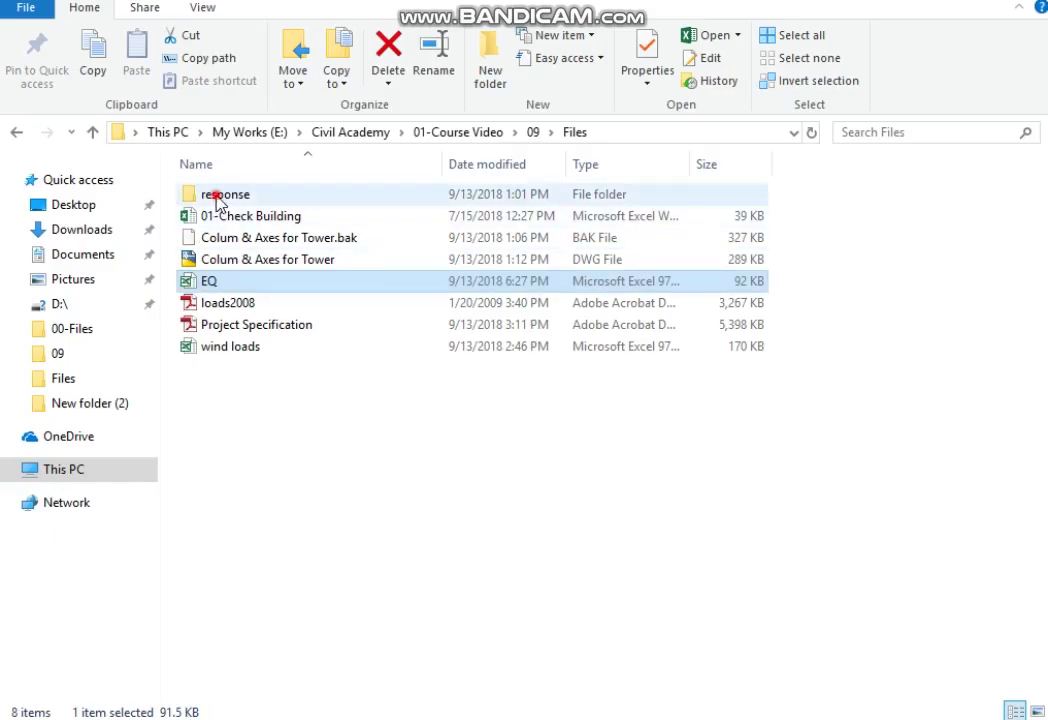
- Launch the earthquake response program from the response folder and choose Soil C and zone (3)
{"action": "double_click", "coordinate": [211, 194]}
{"action": "double_click", "coordinate": [257, 196]}
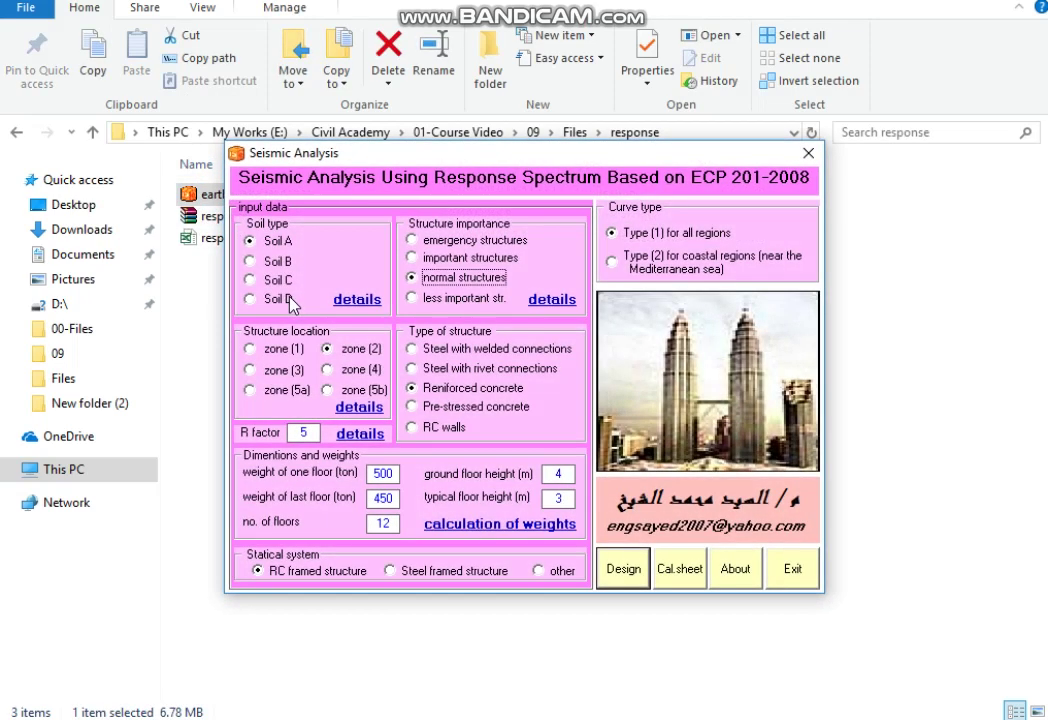
{"action": "left_click", "coordinate": [275, 281]}
{"action": "left_click", "coordinate": [283, 370]}
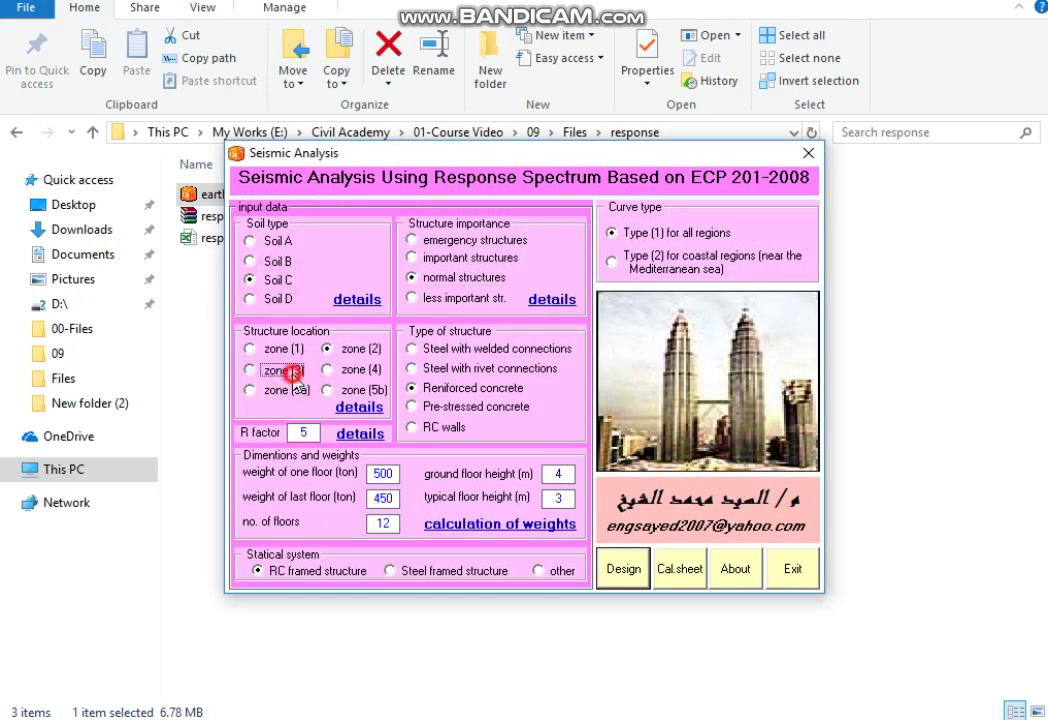
- Set the typical and last floor weights to 1640 ton, the ground floor height to 3 m, and the statical system to other
{"action": "double_click", "coordinate": [384, 473]}
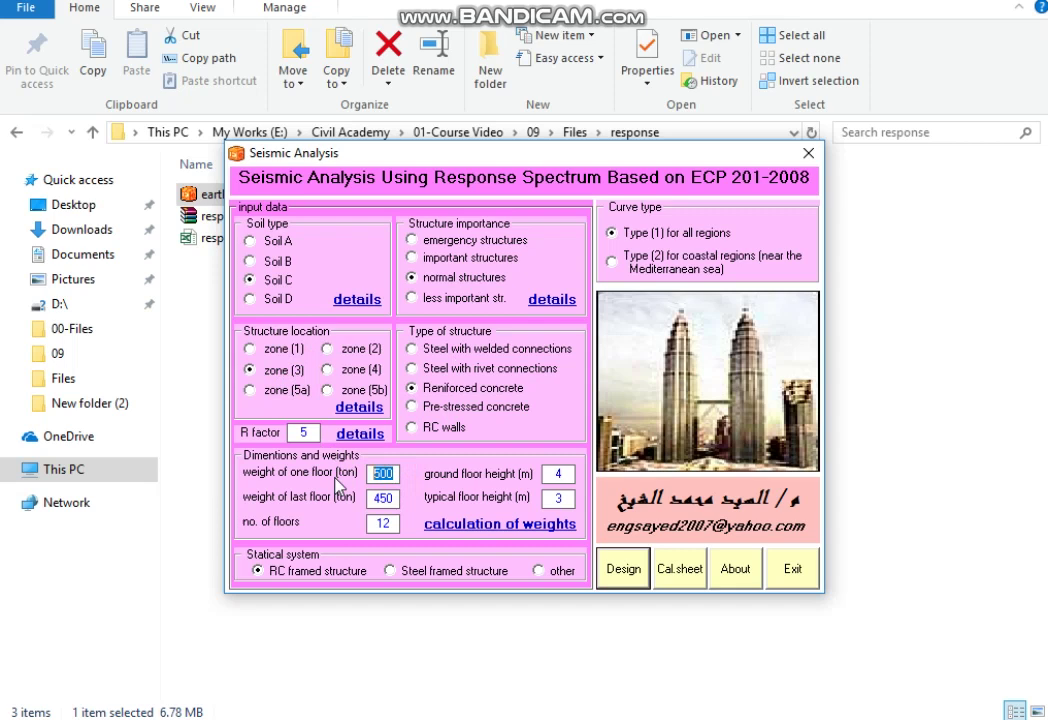
{"action": "type", "text": "1640"}
{"action": "key", "text": "Tab"}
{"action": "type", "text": "1640"}
{"action": "double_click", "coordinate": [385, 523]}
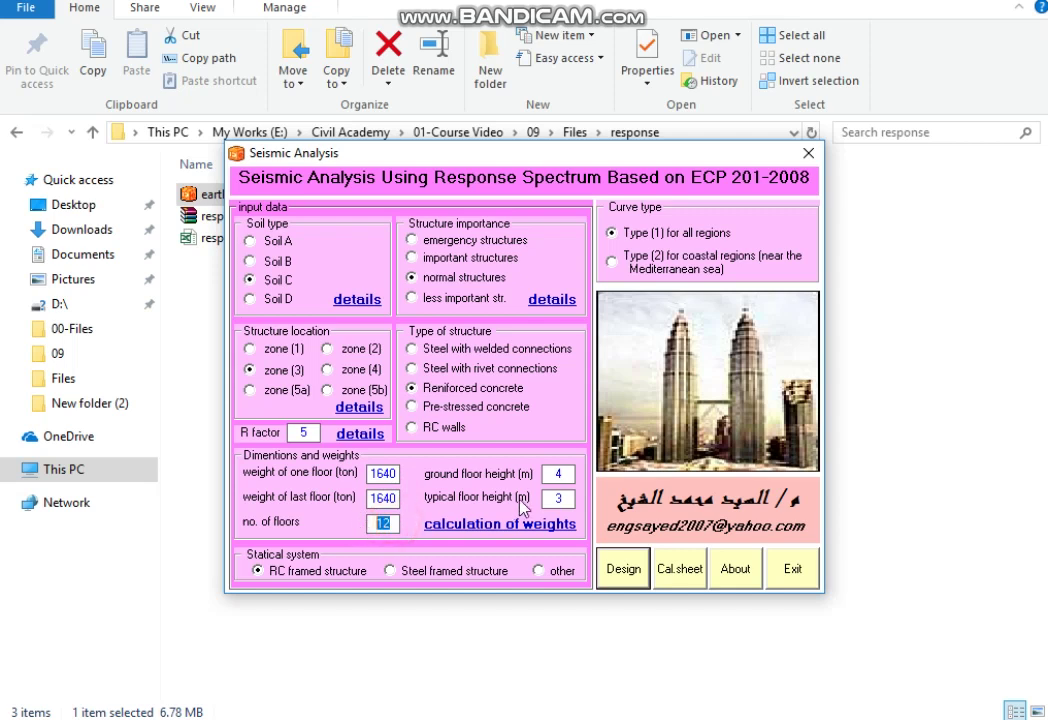
{"action": "double_click", "coordinate": [553, 474]}
{"action": "type", "text": "3"}
{"action": "left_click", "coordinate": [538, 570]}
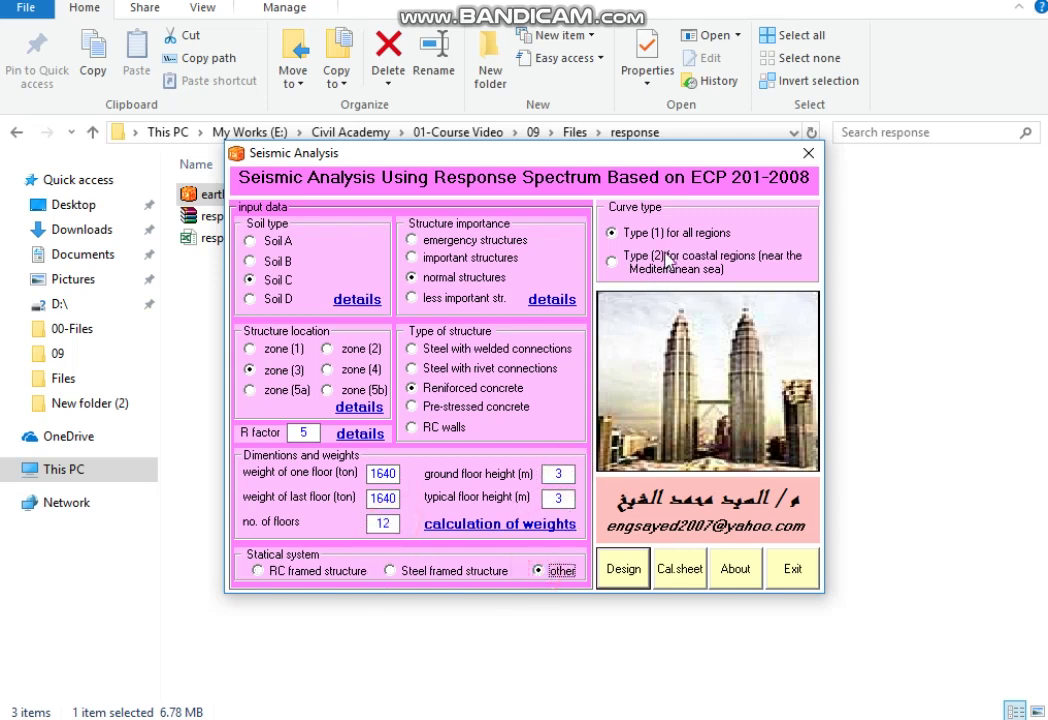
- Run the seismic design, save its calculation sheet over the existing EQ workbook, and close the program
{"action": "left_click", "coordinate": [628, 578]}
{"action": "left_click", "coordinate": [681, 583]}
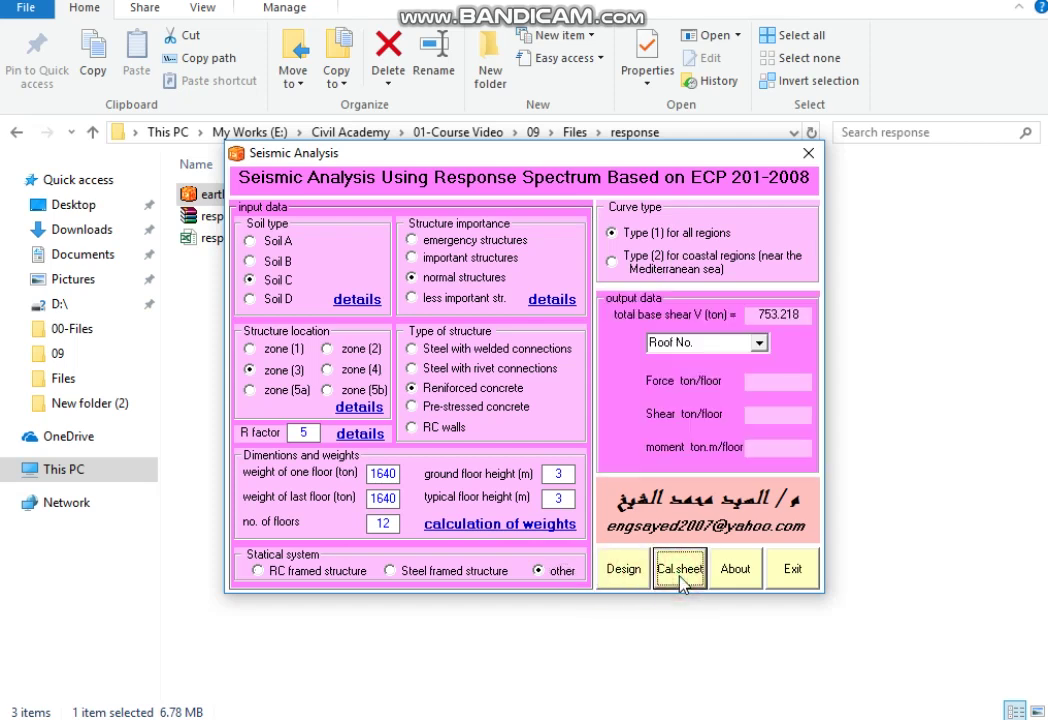
{"action": "left_click", "coordinate": [681, 583]}
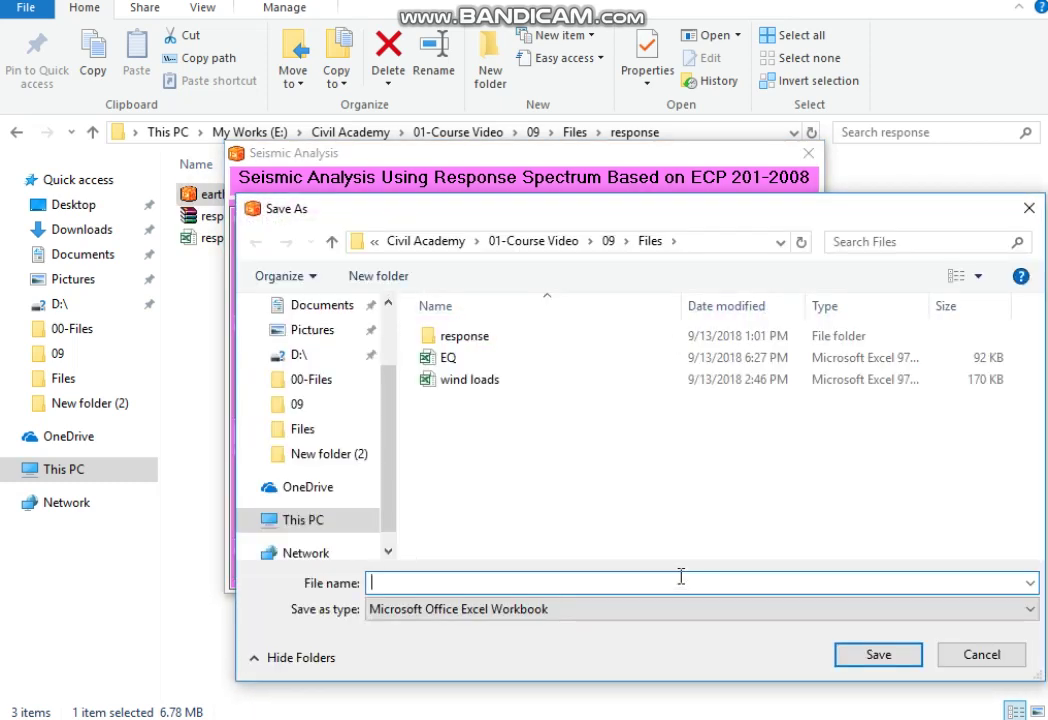
{"action": "left_click", "coordinate": [445, 357]}
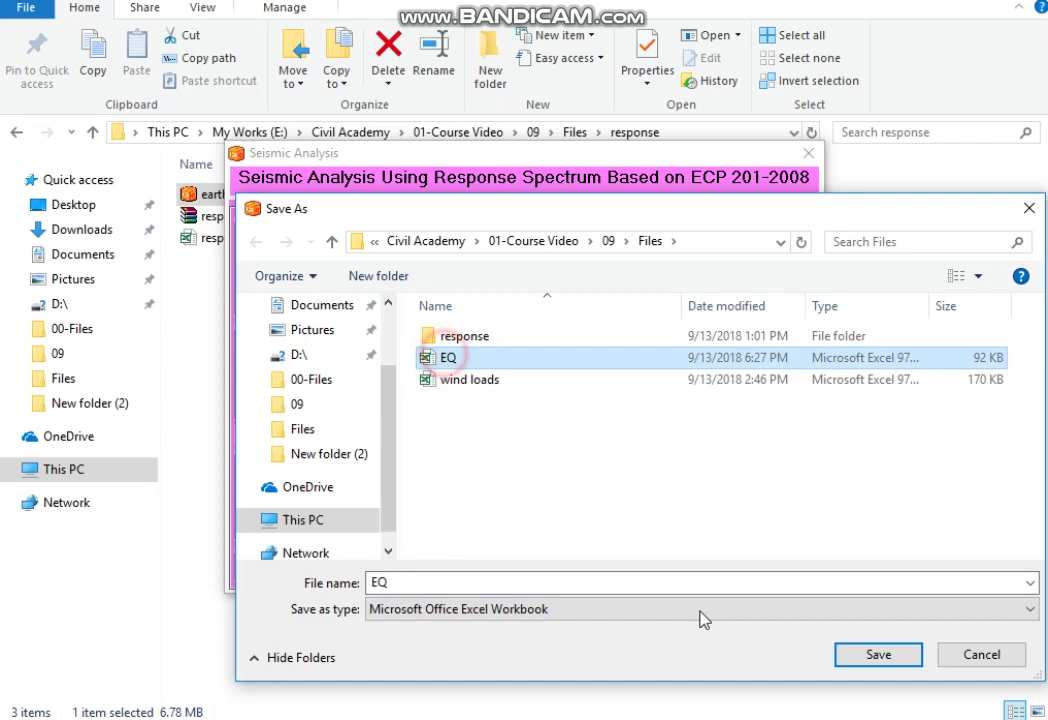
{"action": "left_click", "coordinate": [850, 660]}
{"action": "left_click", "coordinate": [511, 432]}
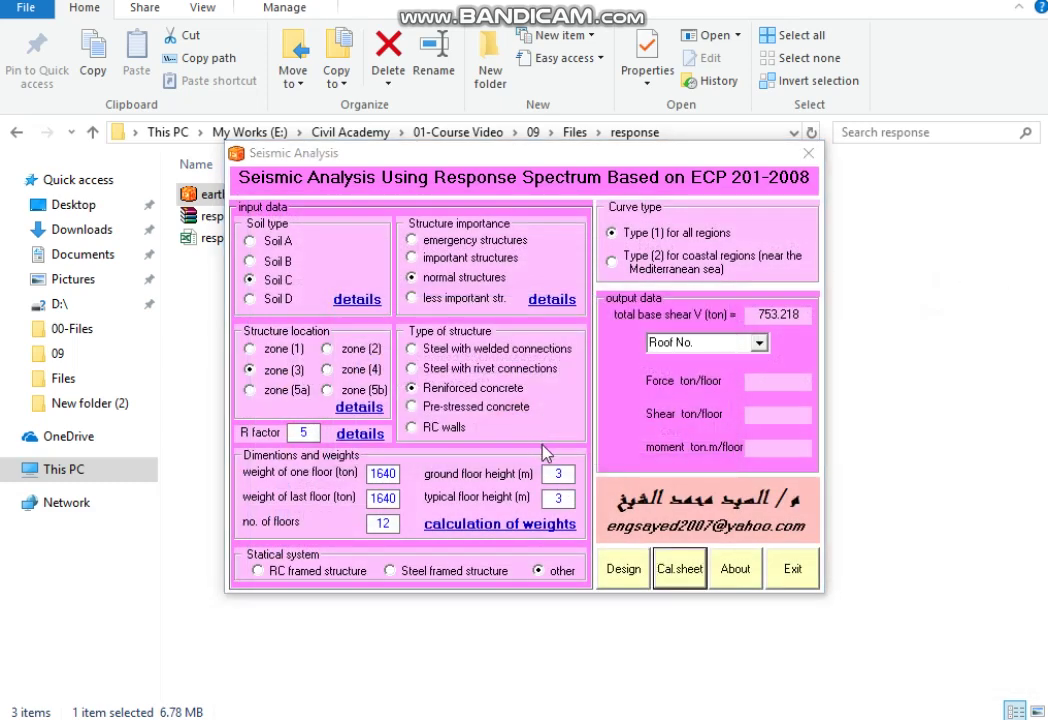
{"action": "left_click", "coordinate": [807, 156]}
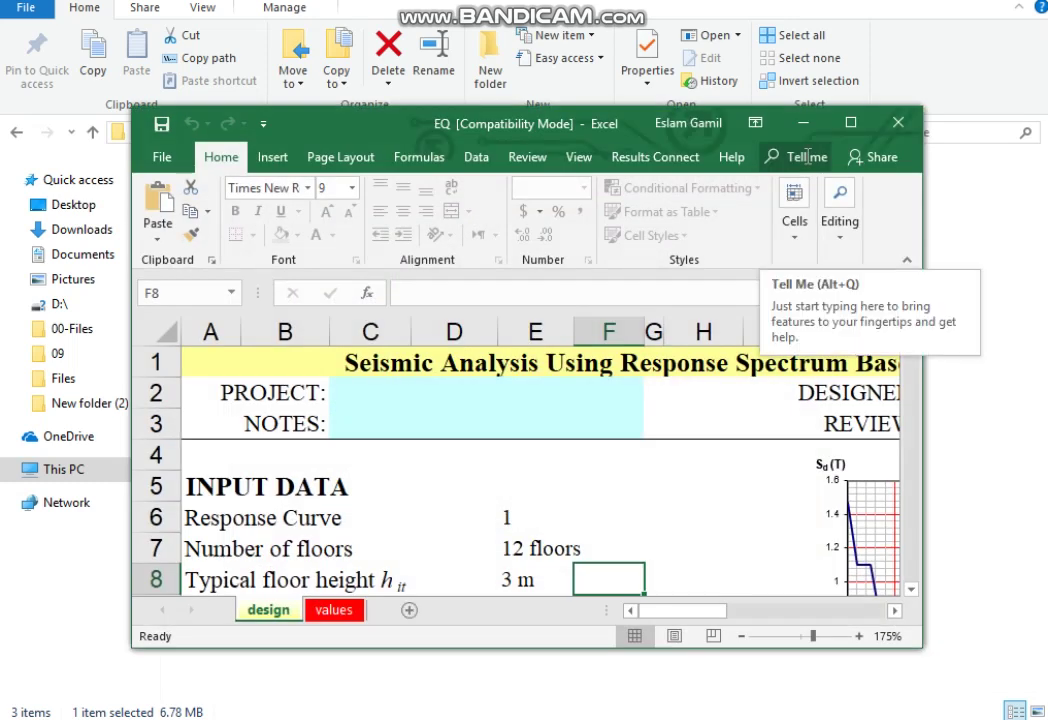
- Maximize the generated EQ workbook and review the design sheet's input data and floor force tables
{"action": "left_click", "coordinate": [851, 122]}
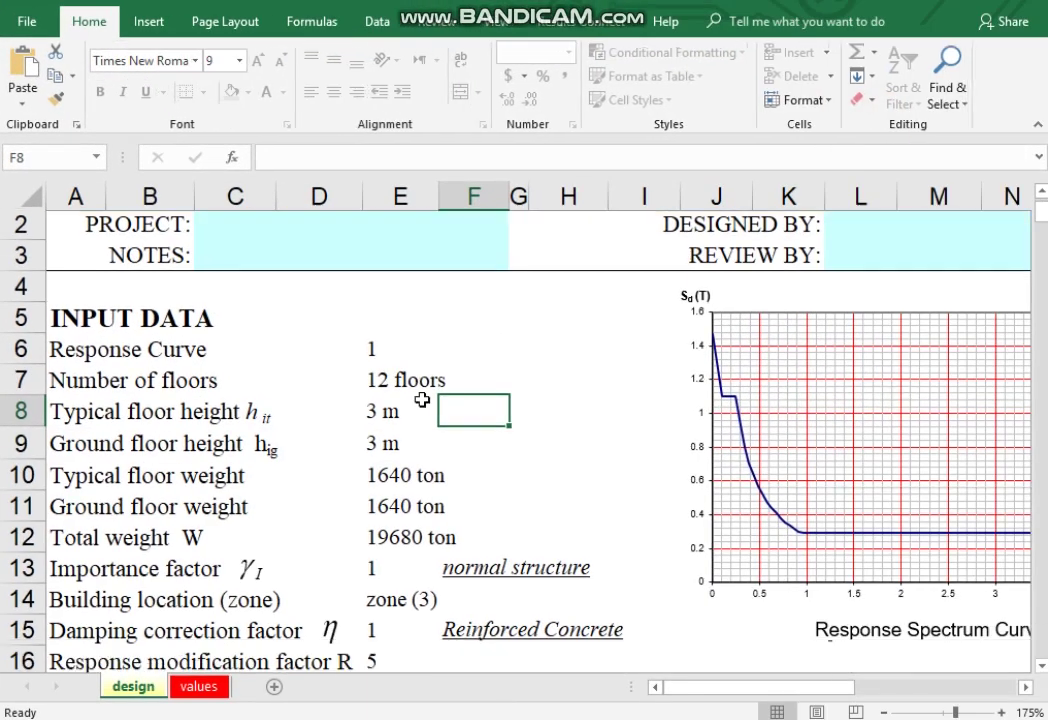
{"action": "scroll", "coordinate": [449, 413], "scroll_direction": "down", "scroll_amount": 7}
{"action": "scroll", "coordinate": [449, 413], "scroll_direction": "down", "scroll_amount": 11}
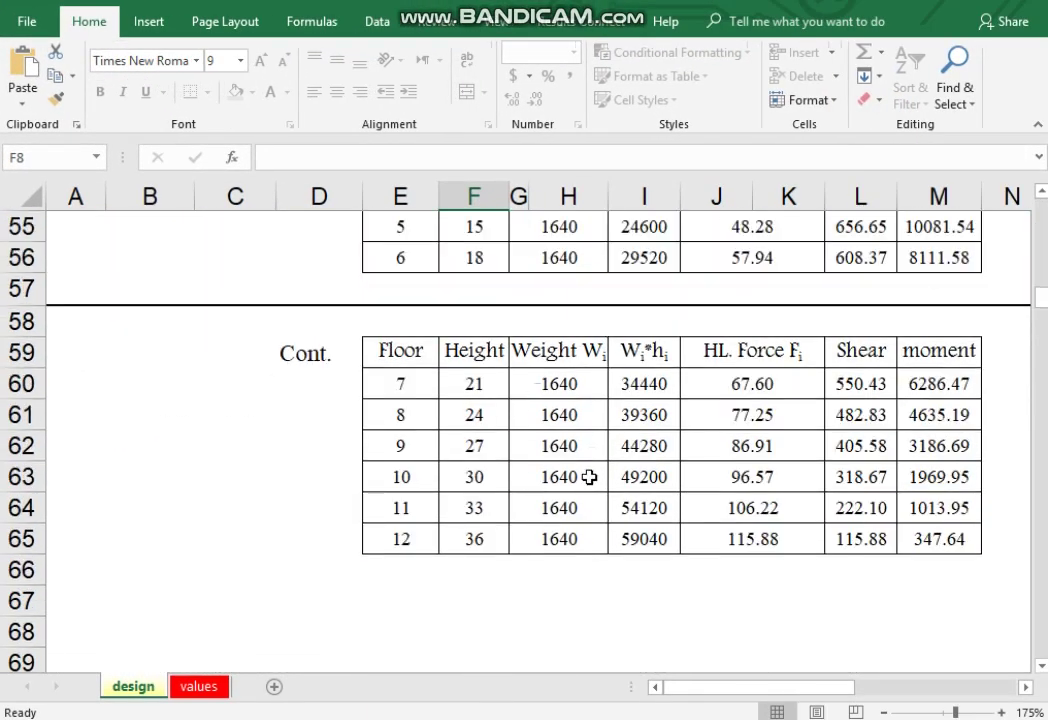
- Copy all T(sec) and SD(T) curve values in C5:D47 of the values sheet
{"action": "left_click", "coordinate": [198, 686]}
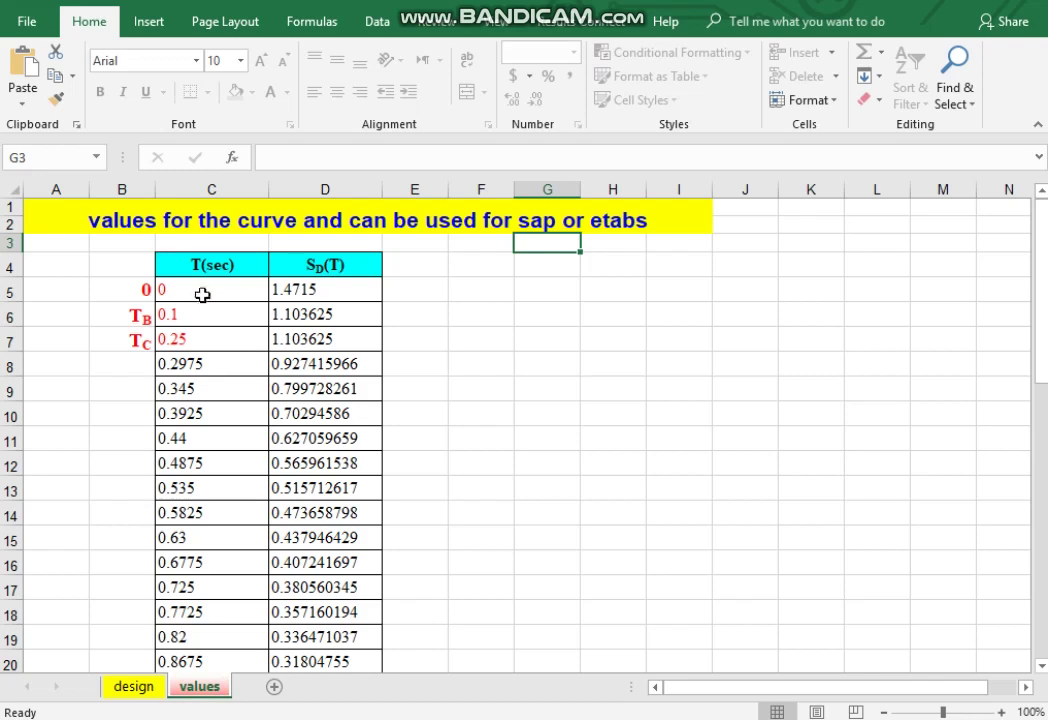
{"action": "left_click_drag", "start_coordinate": [192, 290], "coordinate": [306, 688]}
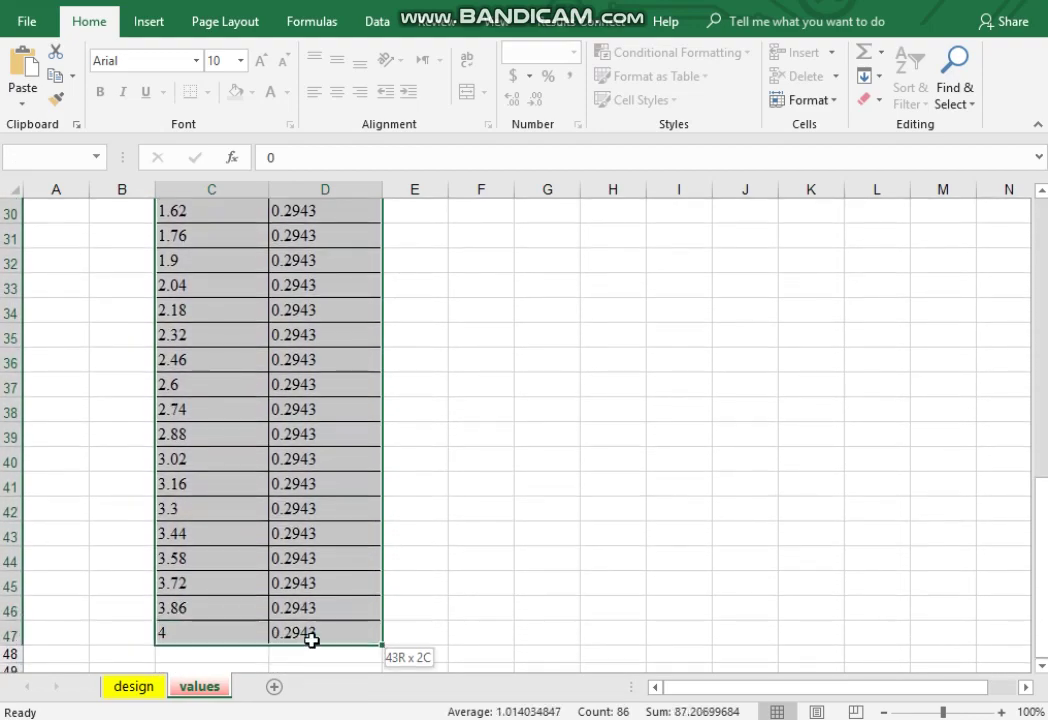
{"action": "scroll", "coordinate": [311, 380], "scroll_direction": "up", "scroll_amount": 10}
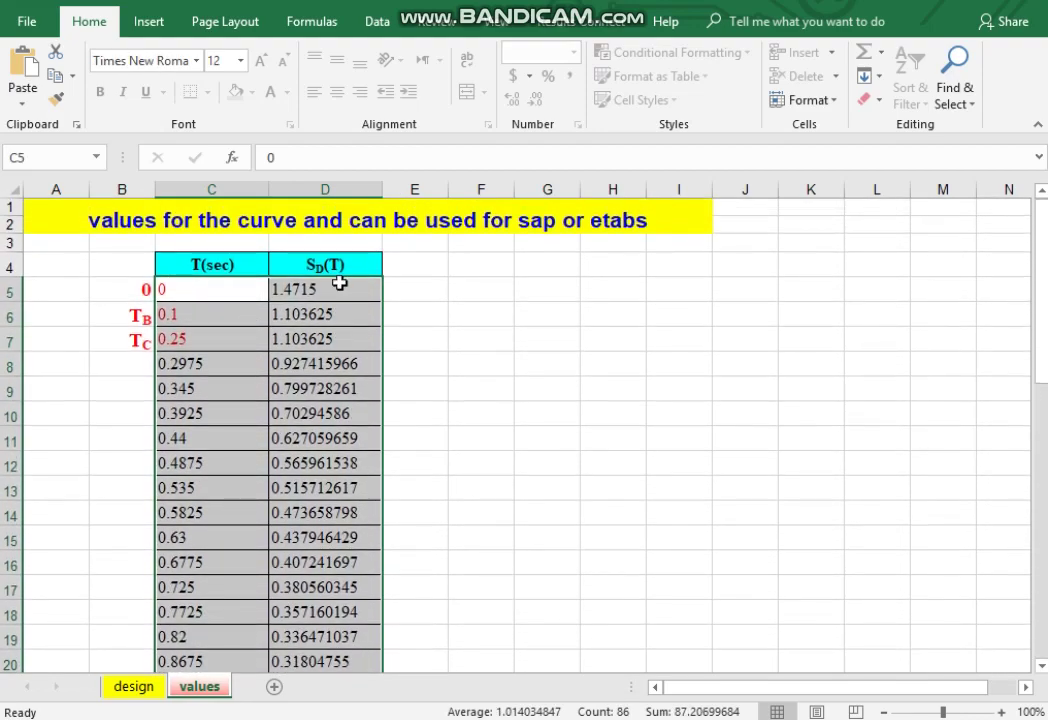
{"action": "right_click", "coordinate": [238, 298]}
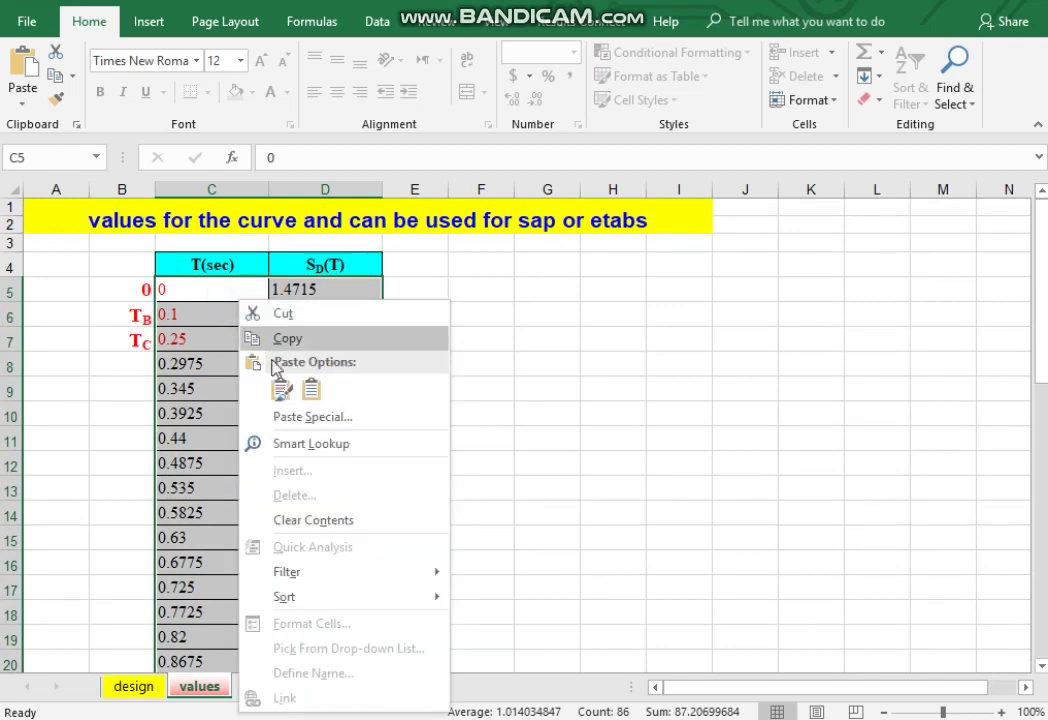
{"action": "left_click", "coordinate": [288, 341]}
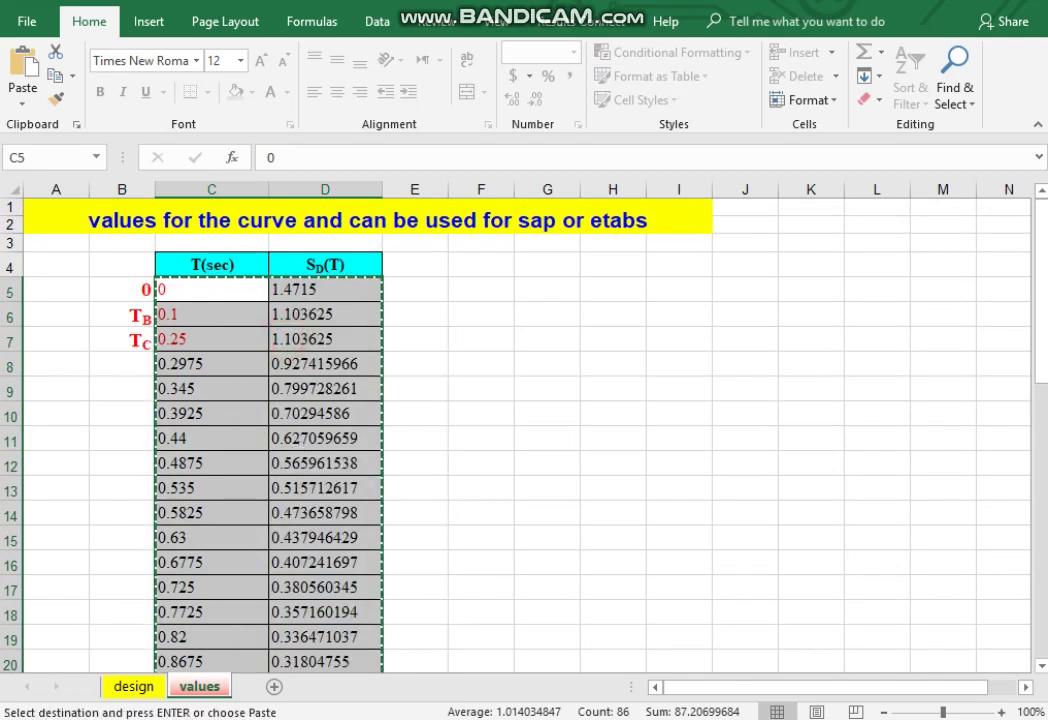
- Switch to File Explorer and create a text document named RS in the Files folder
{"action": "key", "text": "alt+Tab"}
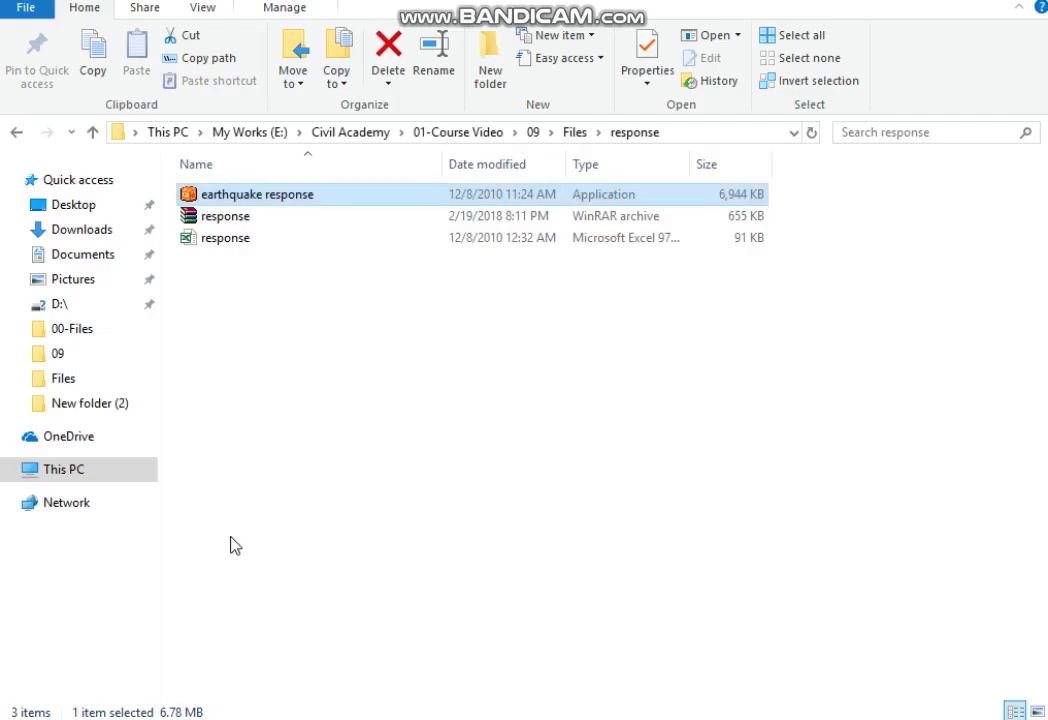
{"action": "left_click", "coordinate": [569, 133]}
{"action": "right_click", "coordinate": [210, 388]}
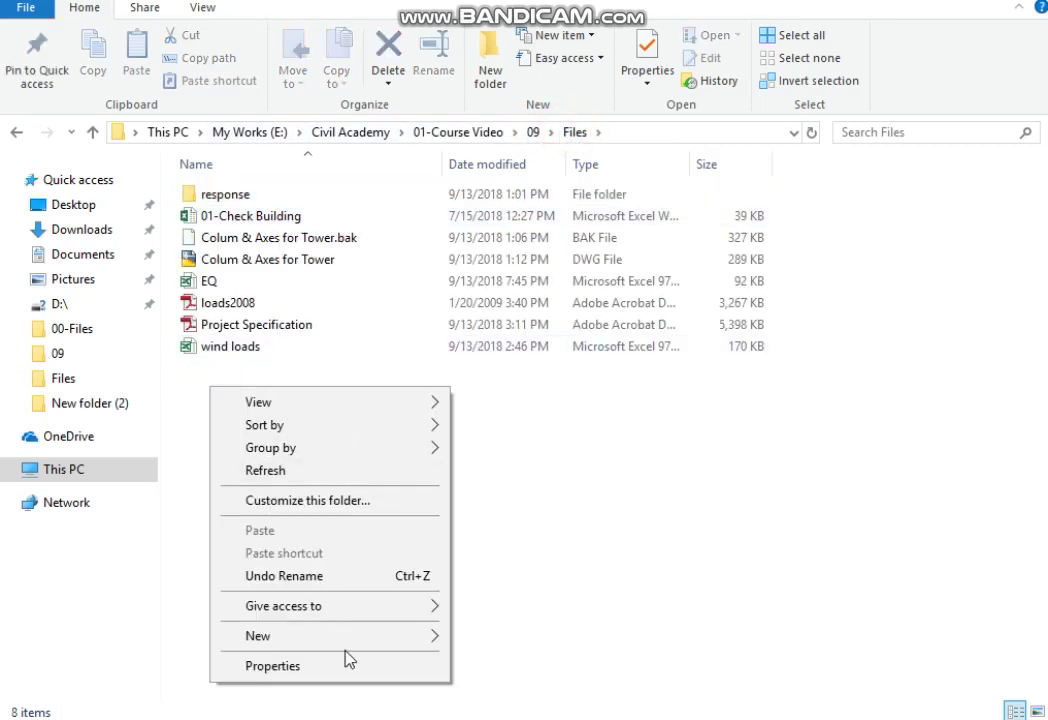
{"action": "mouse_move", "coordinate": [420, 636]}
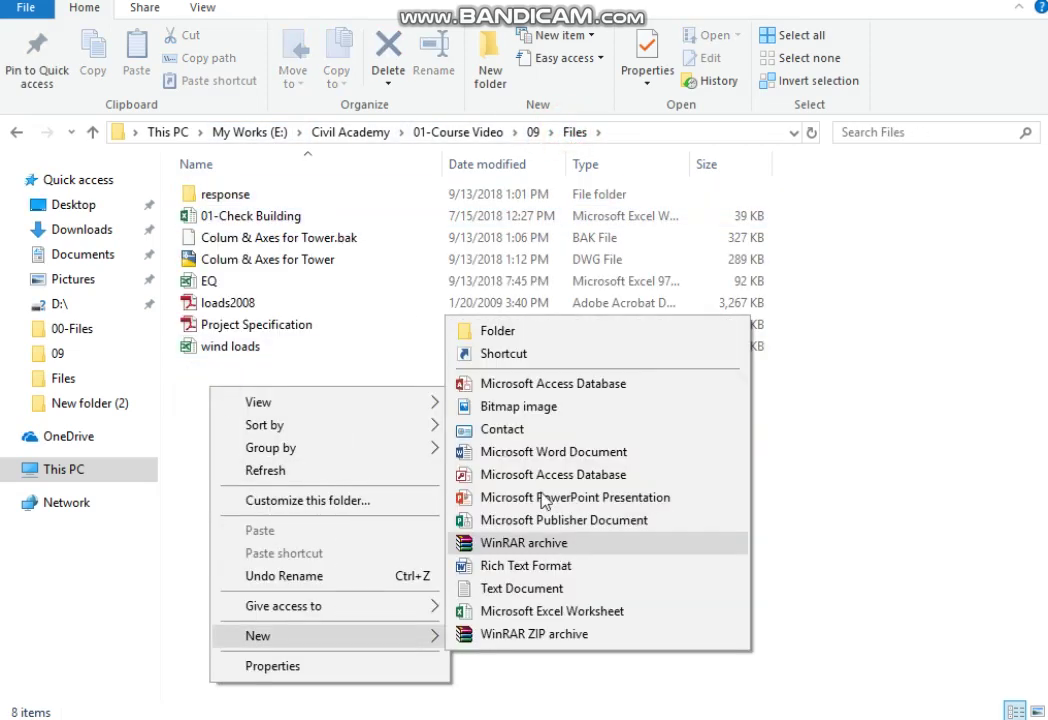
{"action": "left_click", "coordinate": [524, 590]}
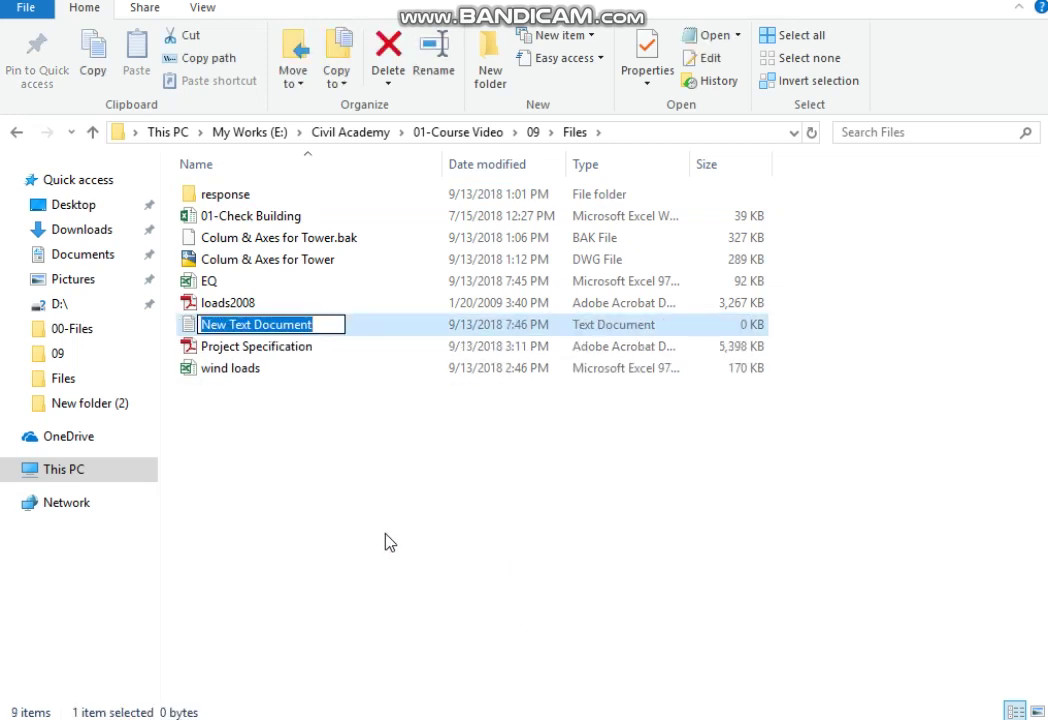
{"action": "type", "text": "RS"}
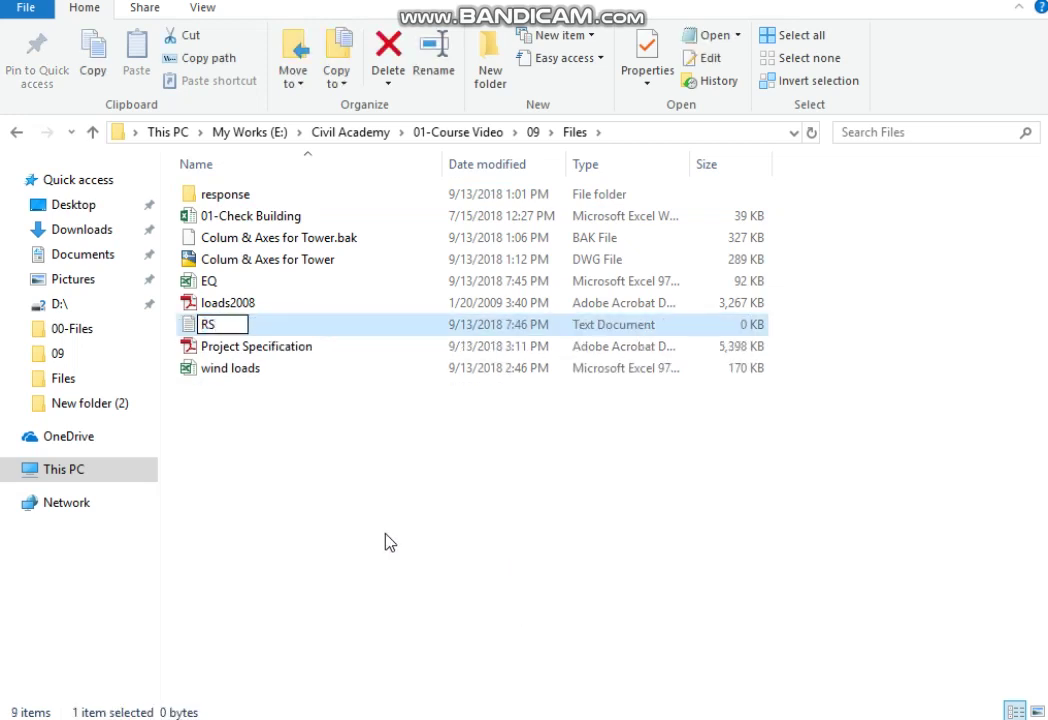
{"action": "key", "text": "Return"}
- Open the RS text document and paste the copied spectrum values into it
{"action": "key", "text": "Return"}
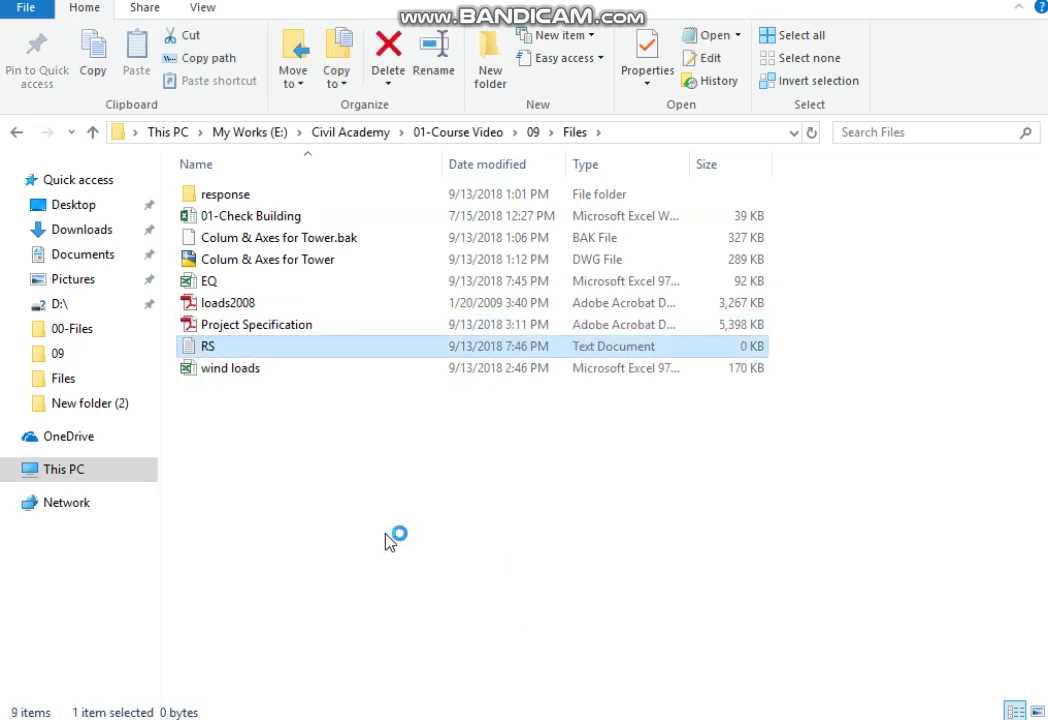
{"action": "key", "text": "ctrl+v"}
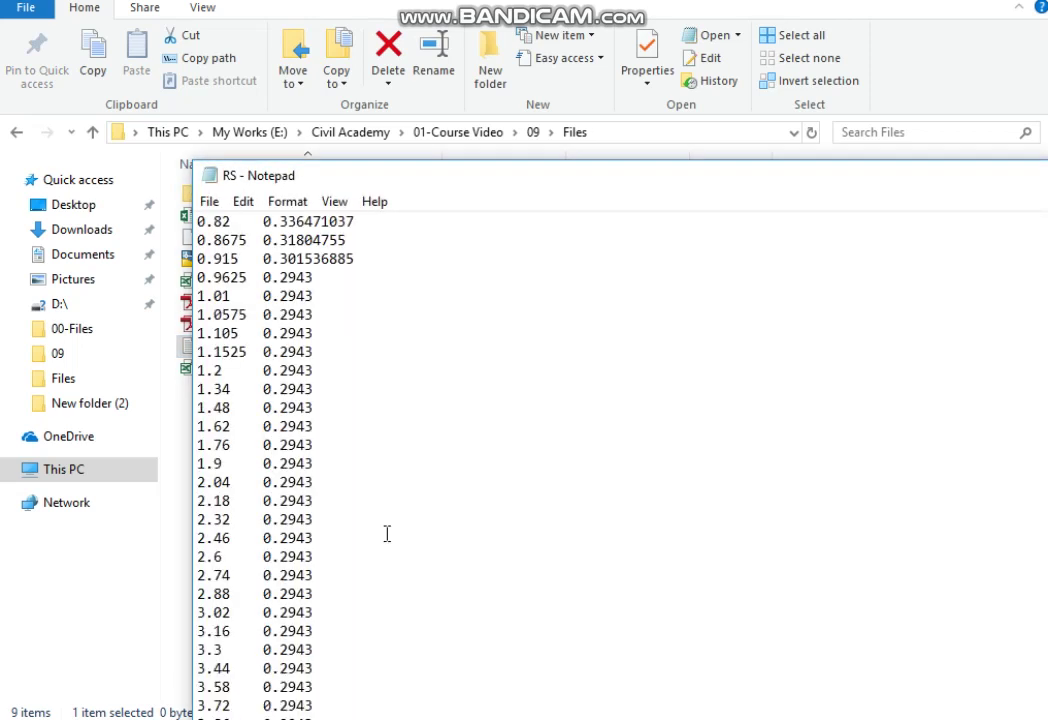
{"action": "scroll", "coordinate": [363, 346], "scroll_direction": "up", "scroll_amount": 5}
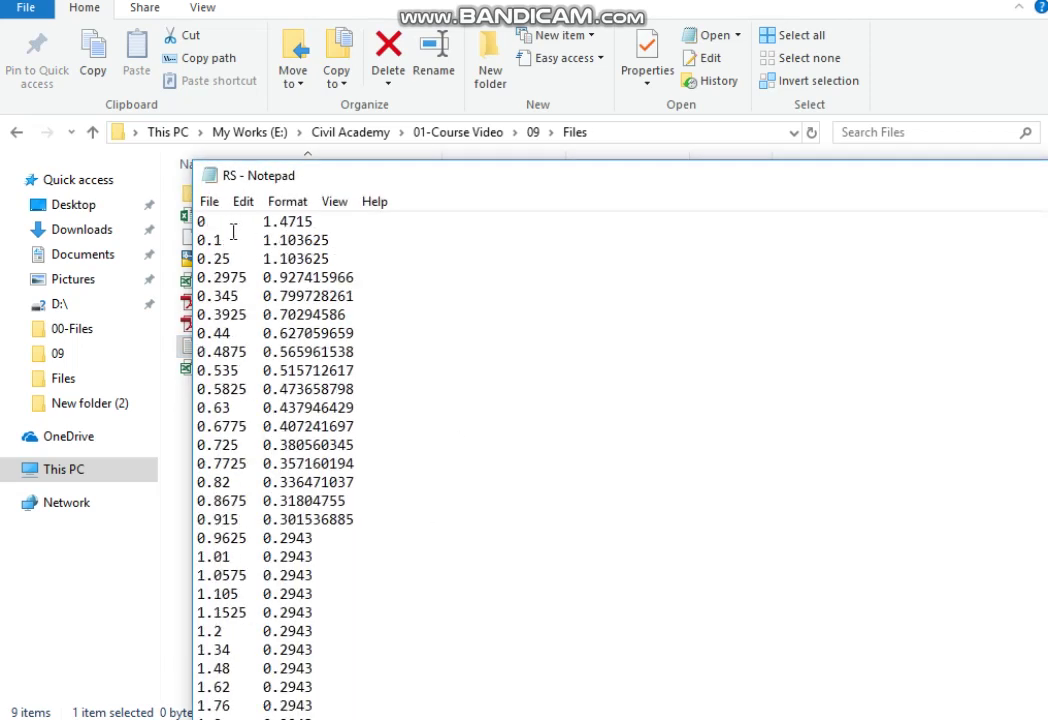
- Save the pasted spectrum values in the RS text document and close it
{"action": "left_click_drag", "start_coordinate": [930, 175], "coordinate": [674, 114]}
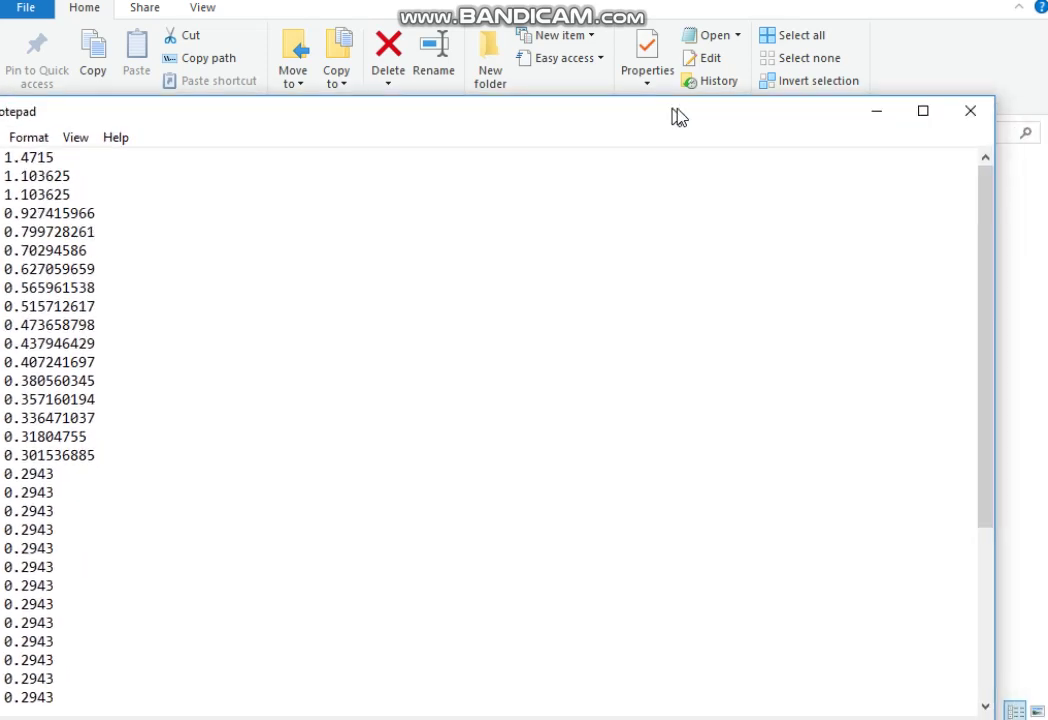
{"action": "left_click", "coordinate": [971, 110]}
{"action": "left_click", "coordinate": [975, 110]}
{"action": "left_click", "coordinate": [484, 370]}
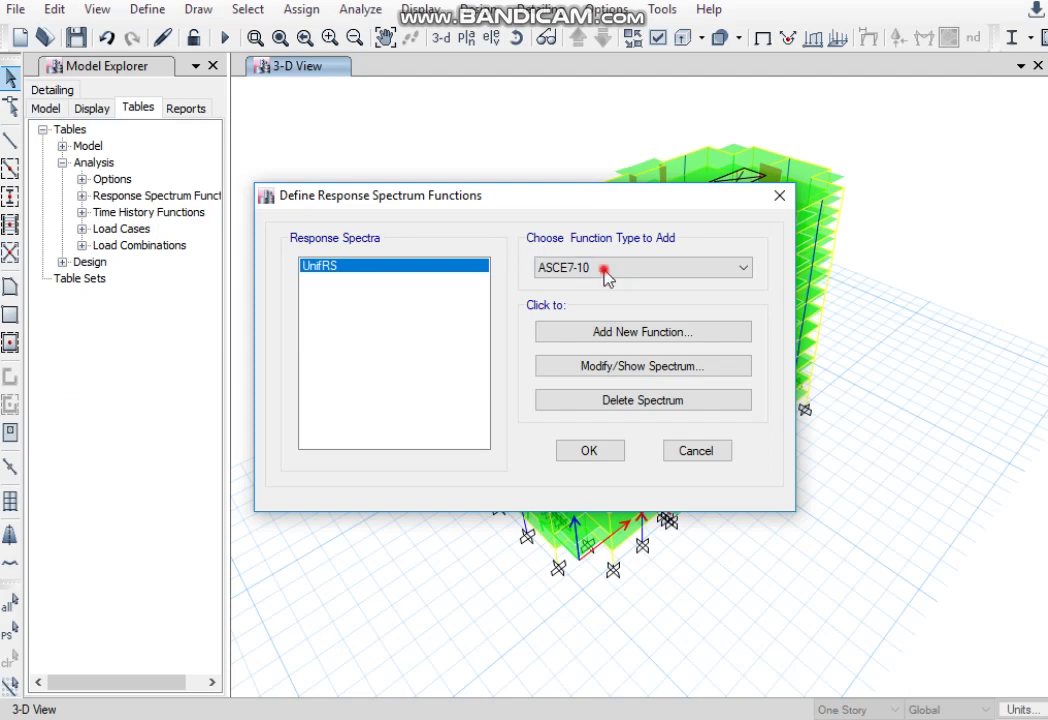
- Add a new response spectrum function of type From File and name it ECP-203
{"action": "left_click", "coordinate": [604, 270]}
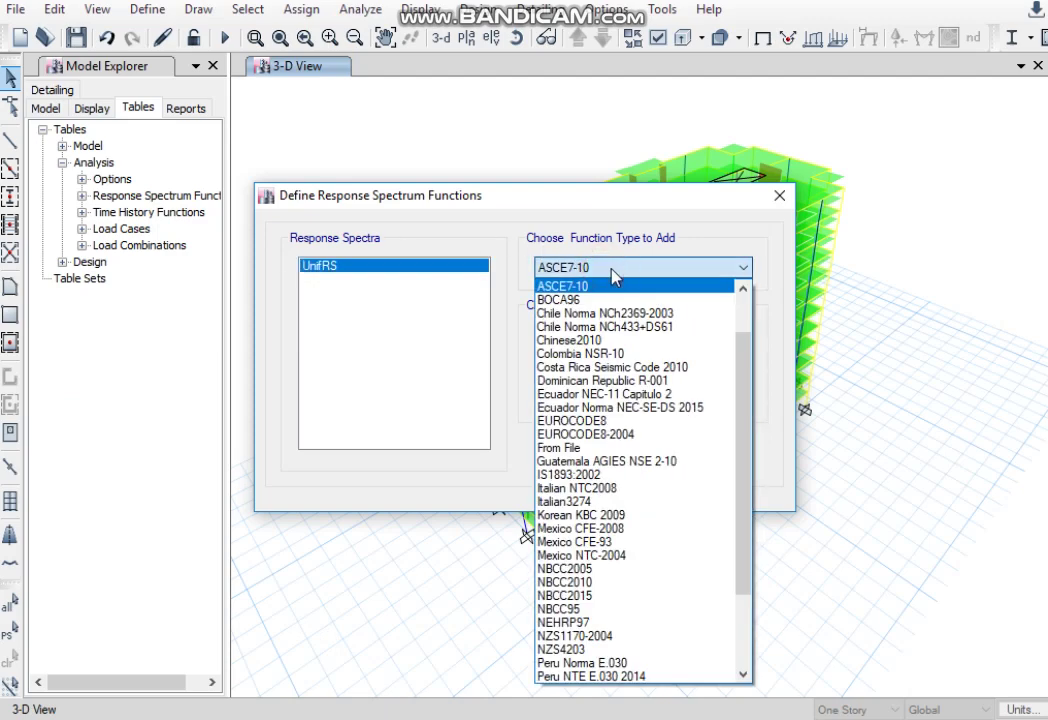
{"action": "left_click", "coordinate": [570, 452]}
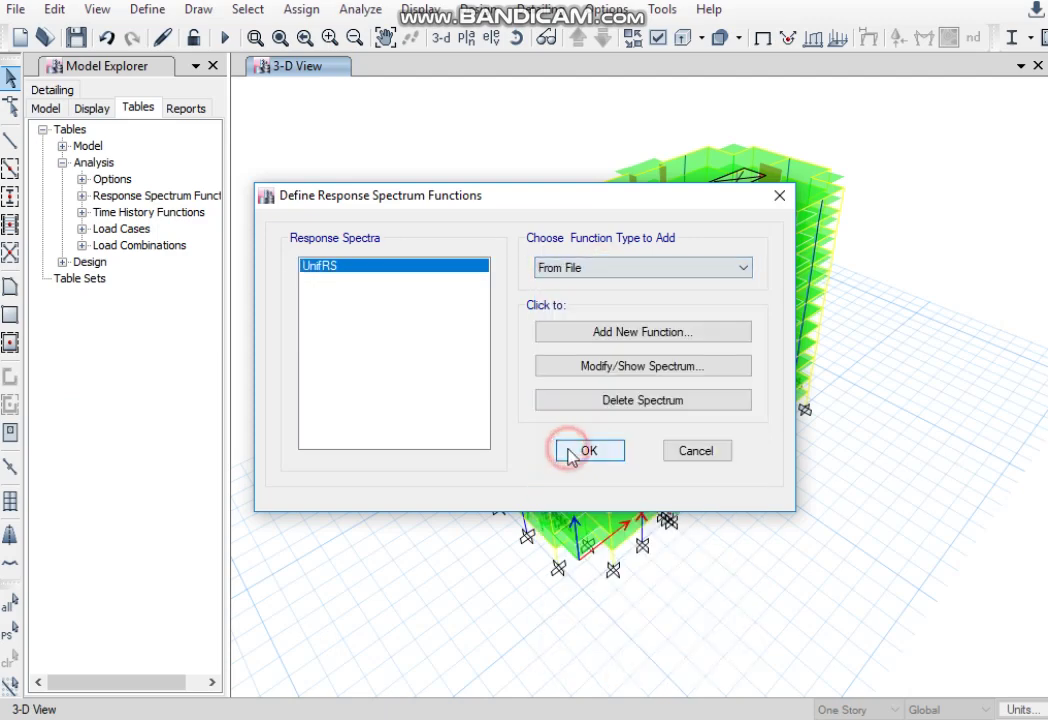
{"action": "left_click", "coordinate": [592, 343]}
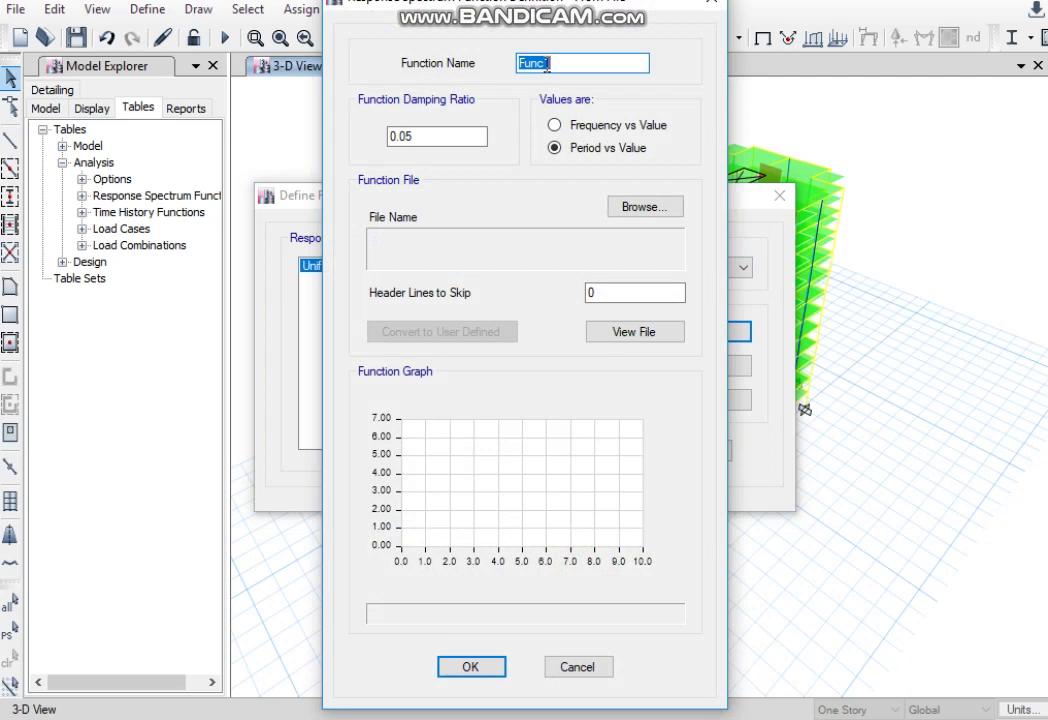
{"action": "left_click", "coordinate": [561, 59]}
{"action": "type", "text": "ECP-203"}
- Browse for the function's data file, going from the Desktop's Civil Academy shortcut to 01-Course Video, 09, Files
{"action": "left_click", "coordinate": [632, 206]}
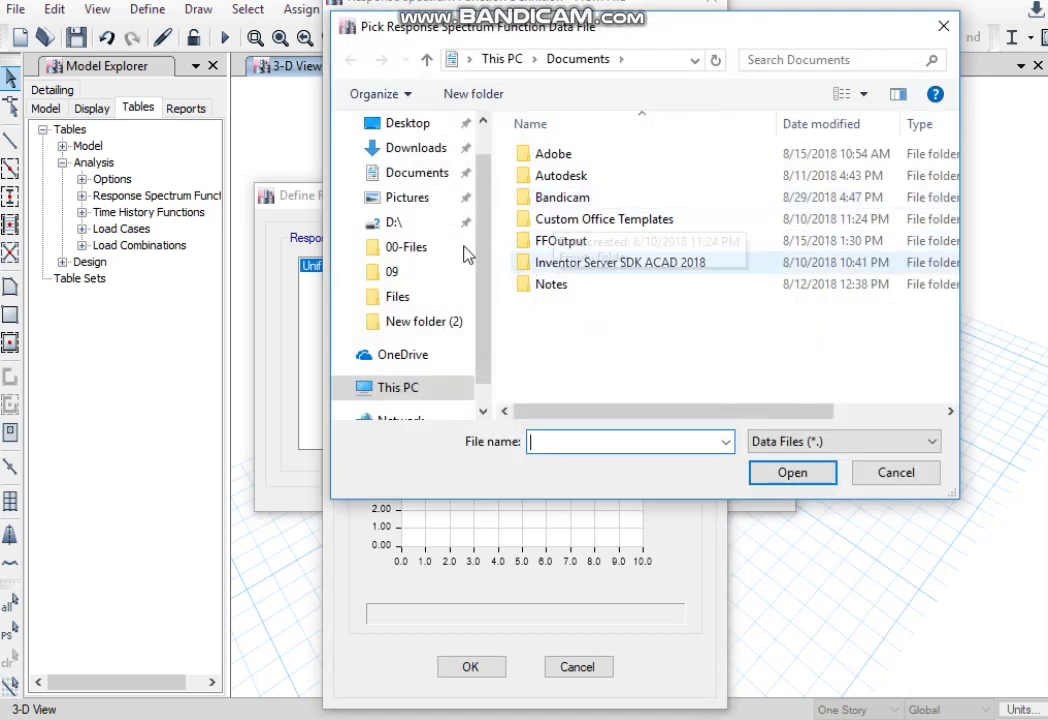
{"action": "left_click", "coordinate": [400, 123]}
{"action": "scroll", "coordinate": [562, 280], "scroll_direction": "down", "scroll_amount": 3}
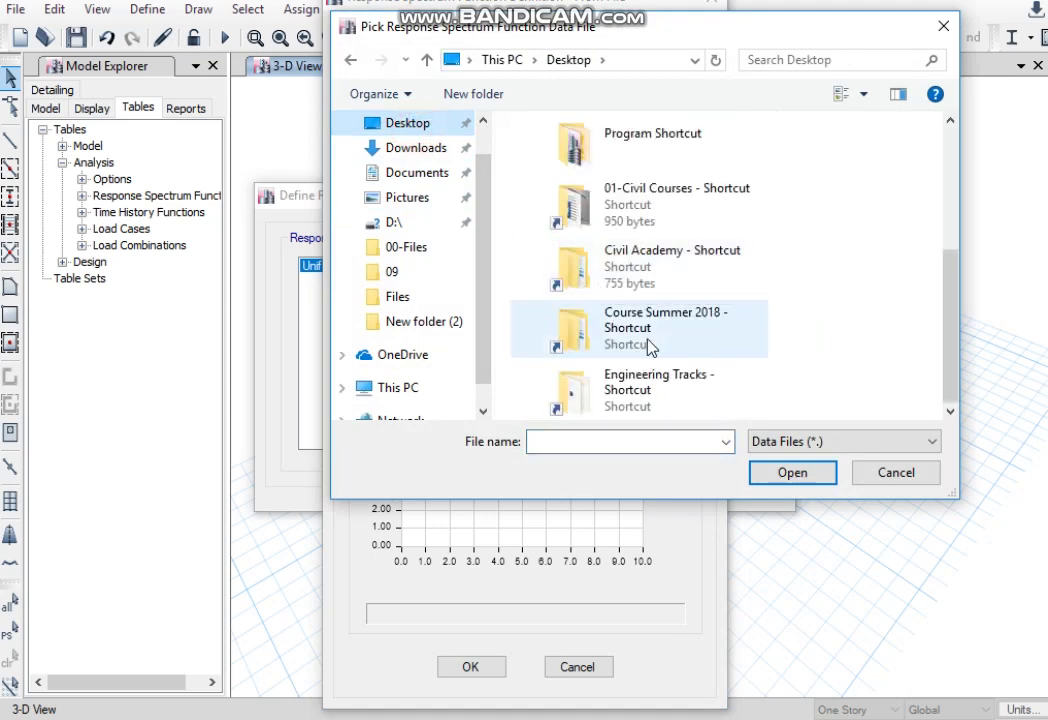
{"action": "left_click", "coordinate": [652, 268]}
{"action": "double_click", "coordinate": [651, 268]}
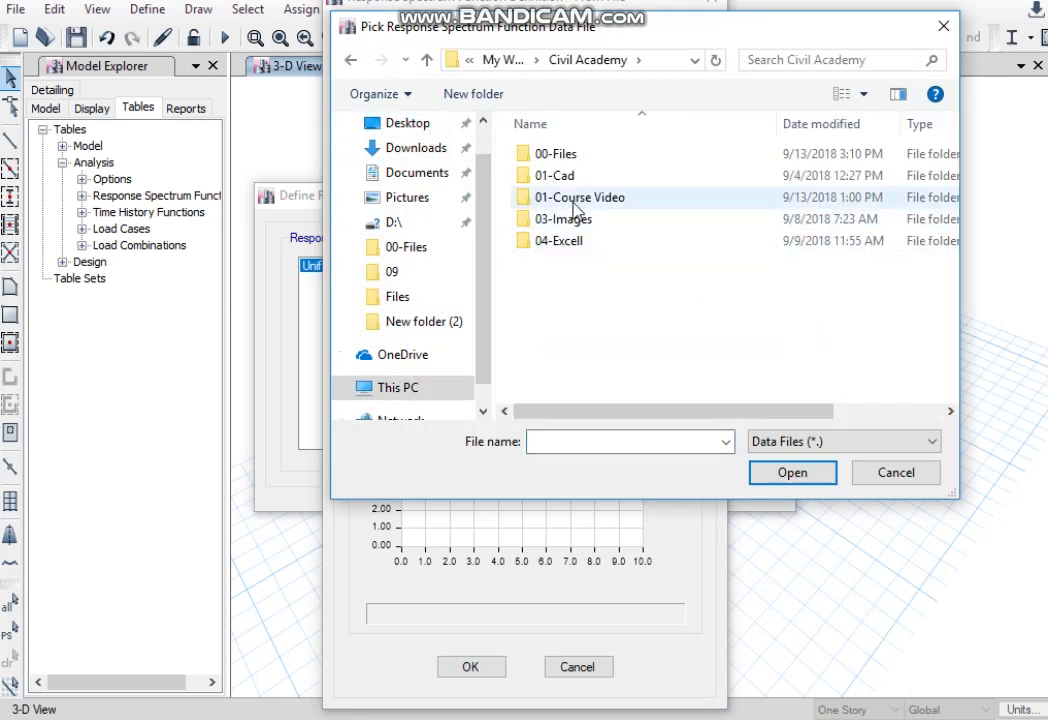
{"action": "double_click", "coordinate": [548, 198]}
{"action": "double_click", "coordinate": [550, 330]}
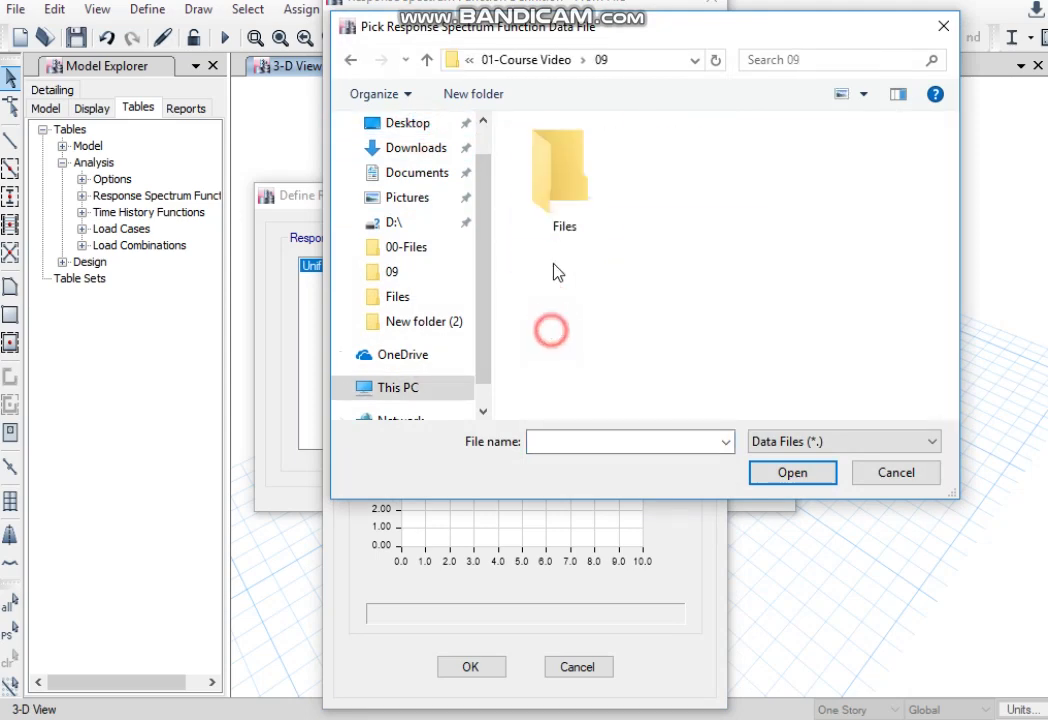
{"action": "double_click", "coordinate": [565, 170]}
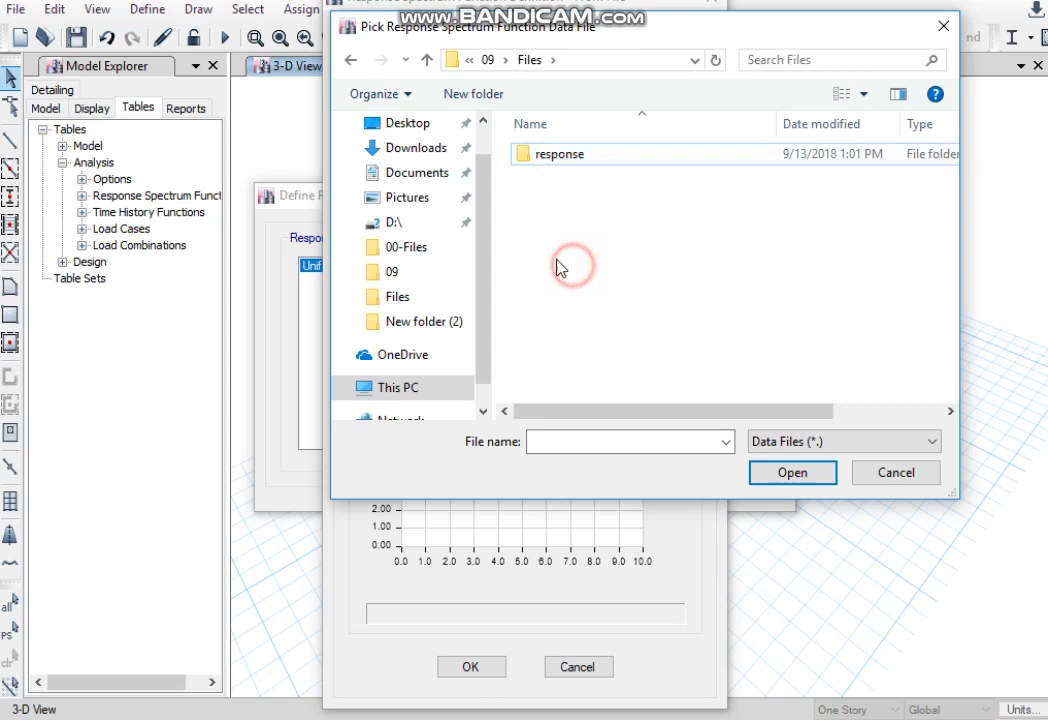
- Filter the file list to Text Files (*.txt) and load RS as the function file
{"action": "left_click", "coordinate": [788, 441]}
{"action": "left_click", "coordinate": [788, 477]}
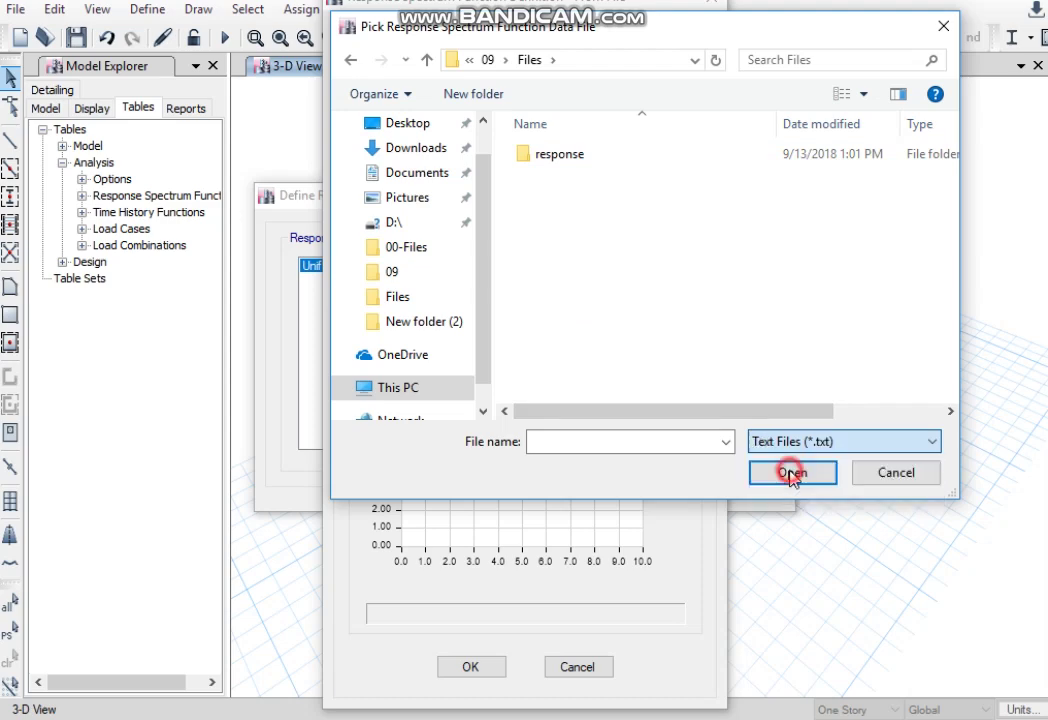
{"action": "left_click", "coordinate": [560, 177]}
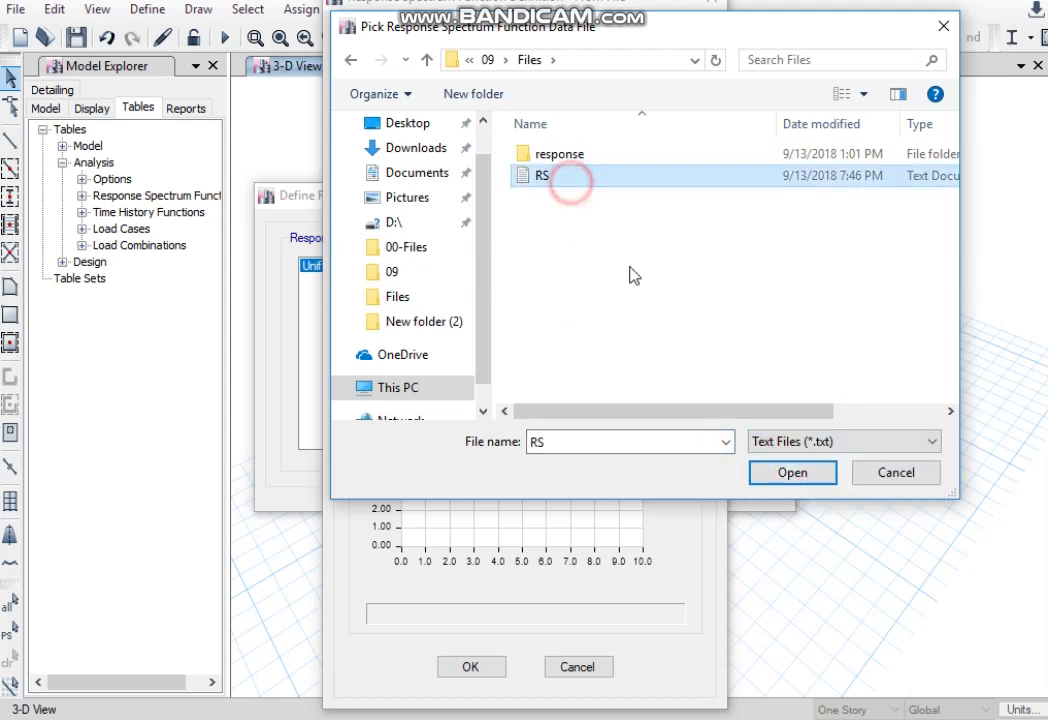
{"action": "left_click", "coordinate": [775, 470]}
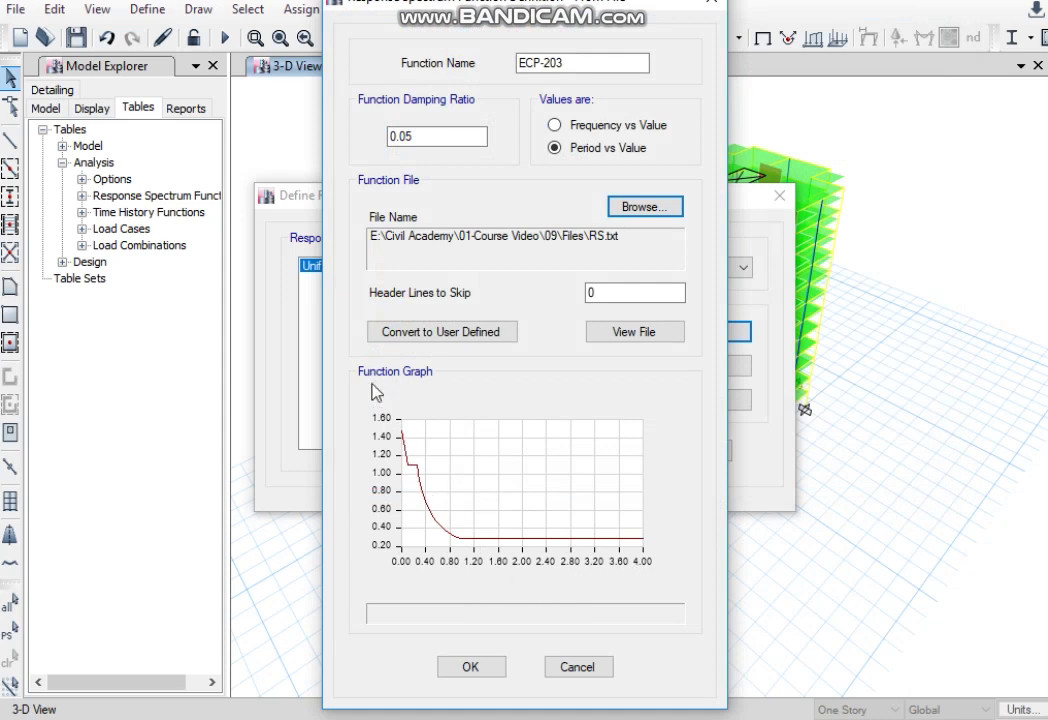
- Convert the ECP-203 function to user defined and inspect the initial points of its graph
{"action": "left_click", "coordinate": [470, 332]}
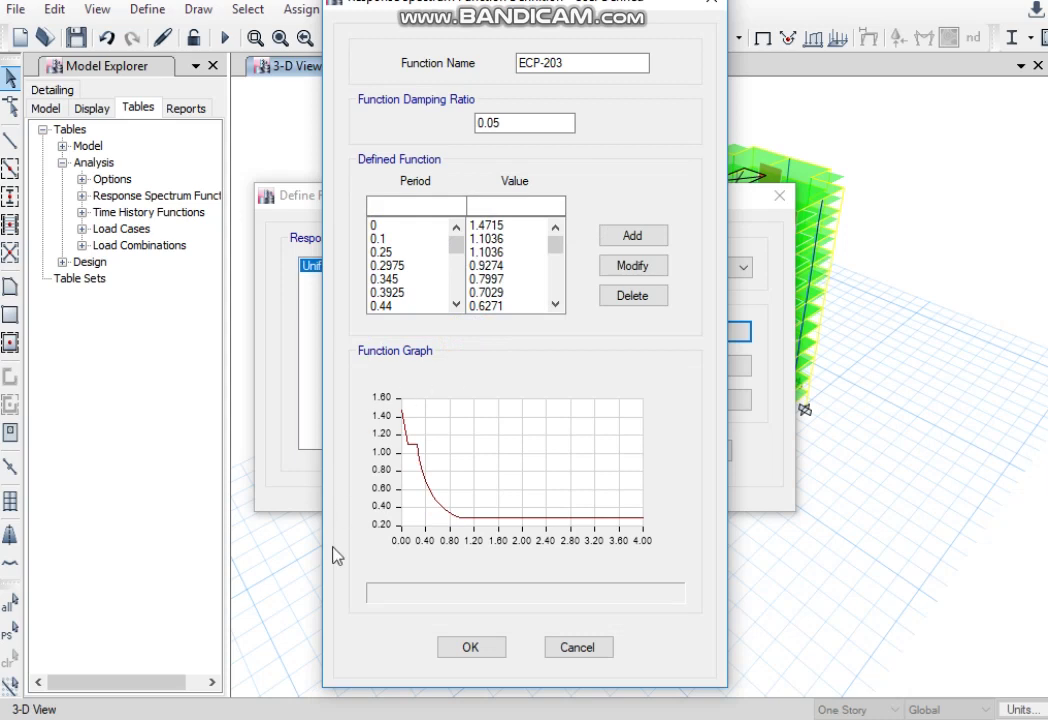
{"action": "mouse_move", "coordinate": [173, 718]}
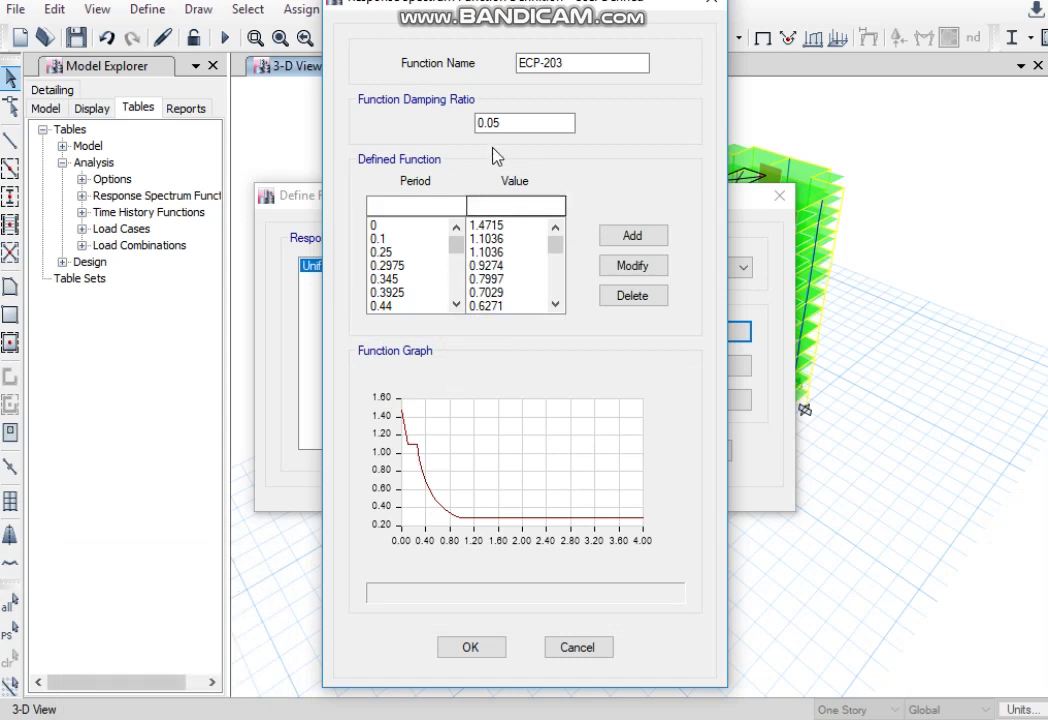
{"action": "left_click", "coordinate": [411, 443]}
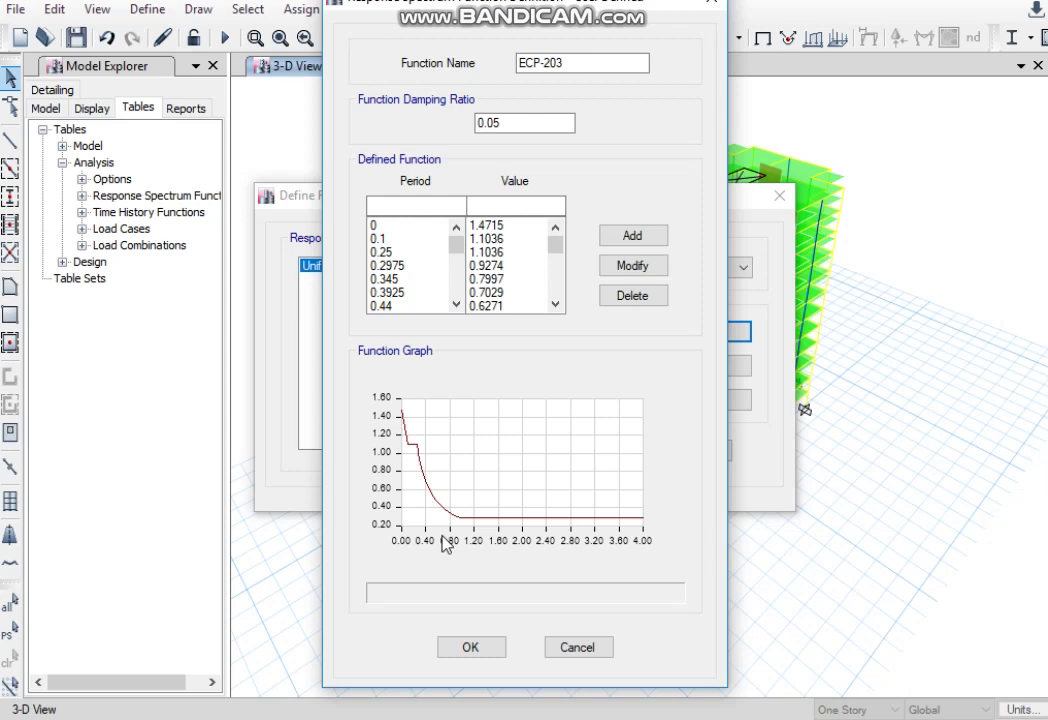
{"action": "left_click", "coordinate": [414, 438]}
{"action": "left_click", "coordinate": [403, 410]}
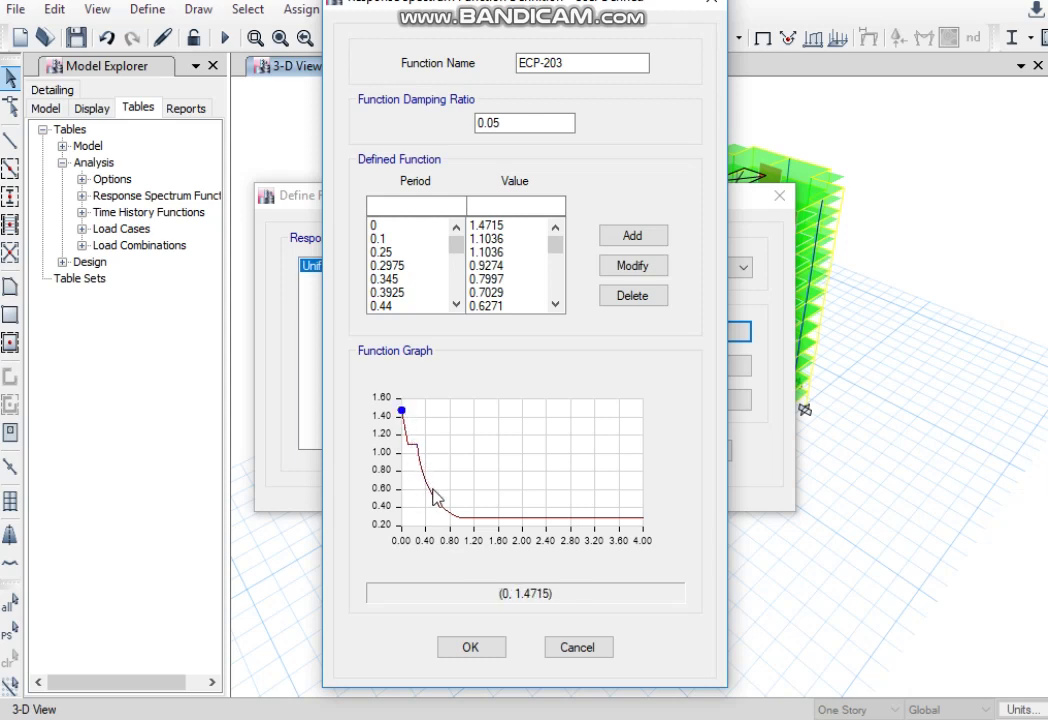
{"action": "left_click", "coordinate": [410, 440]}
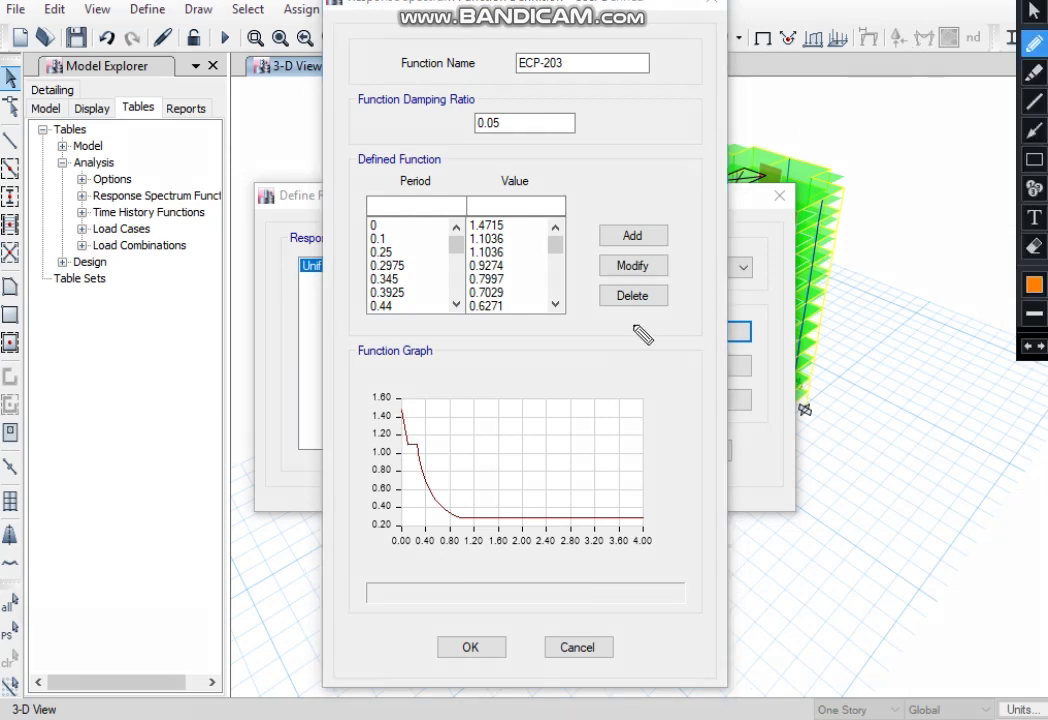
{"action": "mouse_move", "coordinate": [392, 476]}
{"action": "left_mouse_down"}
{"action": "mouse_move", "coordinate": [413, 416]}
{"action": "mouse_move", "coordinate": [479, 426]}
{"action": "mouse_move", "coordinate": [512, 460]}
{"action": "mouse_move", "coordinate": [630, 470]}
{"action": "left_mouse_up"}
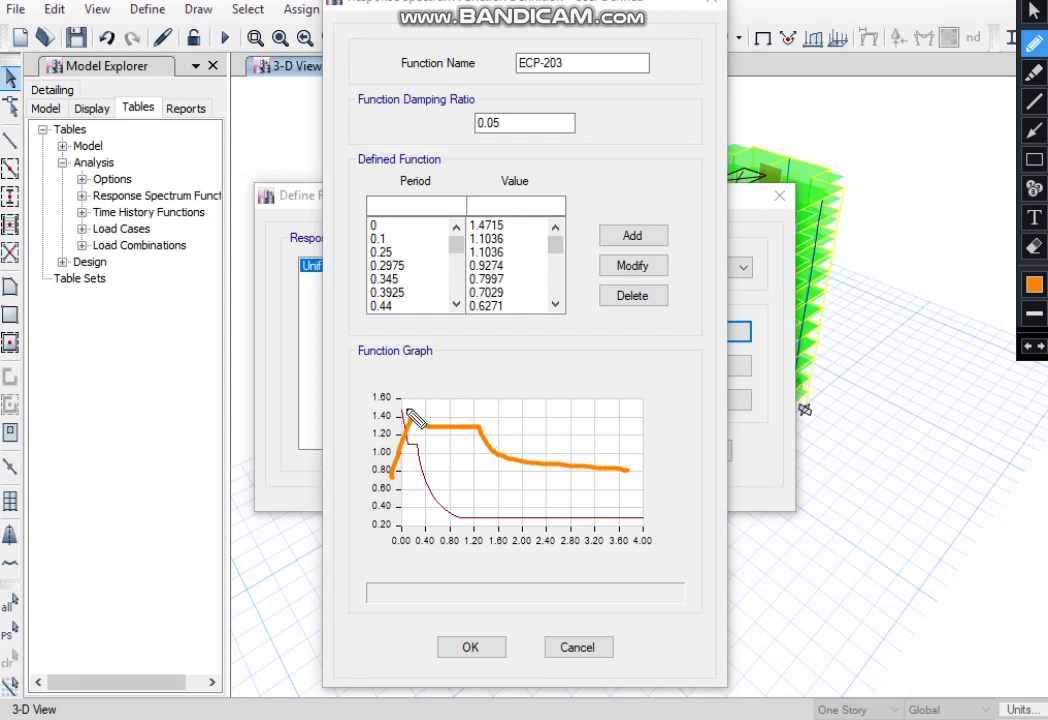
{"action": "left_click_drag", "start_coordinate": [416, 289], "coordinate": [430, 350]}
{"action": "left_click_drag", "start_coordinate": [383, 280], "coordinate": [386, 314]}
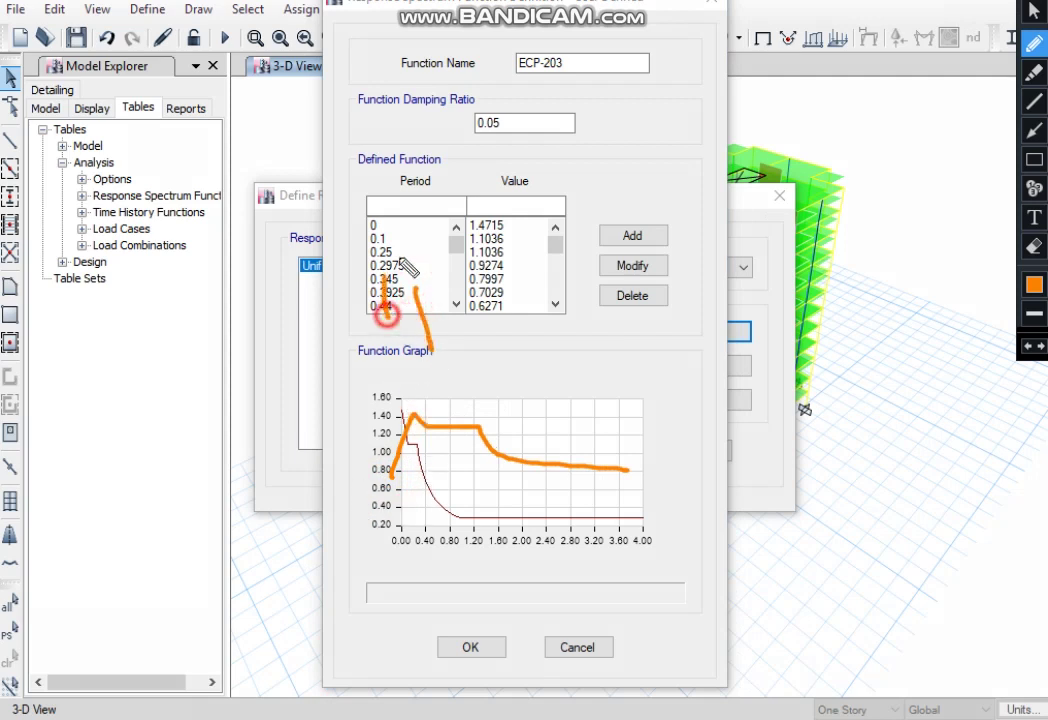
{"action": "mouse_move", "coordinate": [400, 260]}
{"action": "left_mouse_down"}
{"action": "mouse_move", "coordinate": [413, 313]}
{"action": "mouse_move", "coordinate": [423, 297]}
{"action": "mouse_move", "coordinate": [490, 341]}
{"action": "left_mouse_up"}
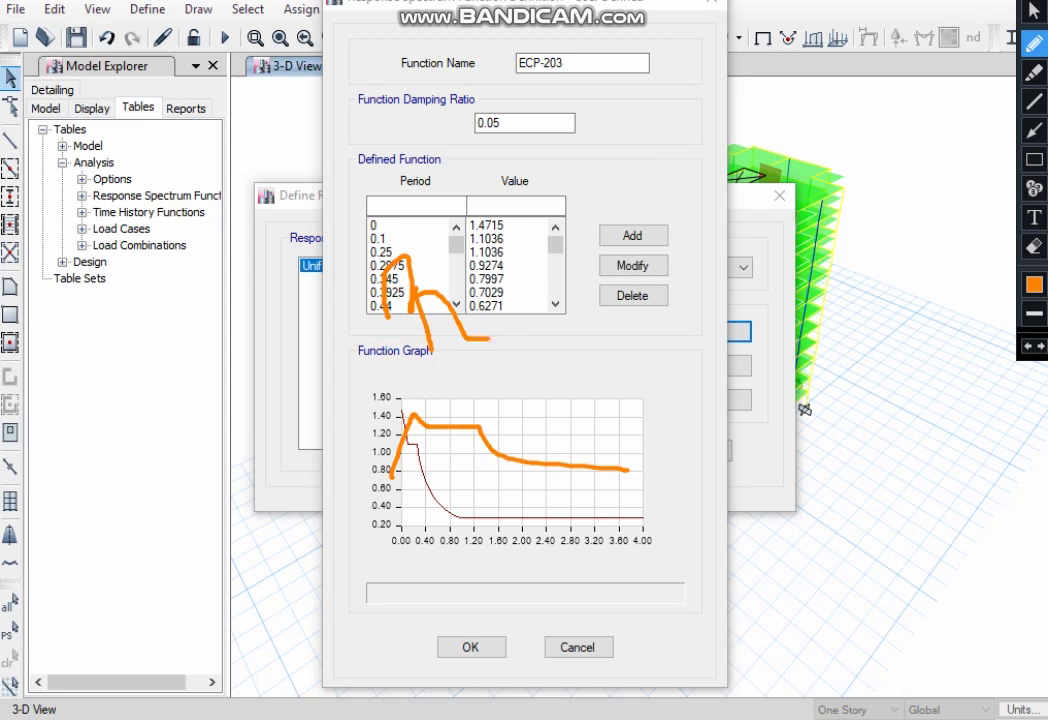
- Accept the ECP-203 function, delete the UnifRS spectrum, and confirm the response spectrum function list
{"action": "left_click", "coordinate": [470, 647]}
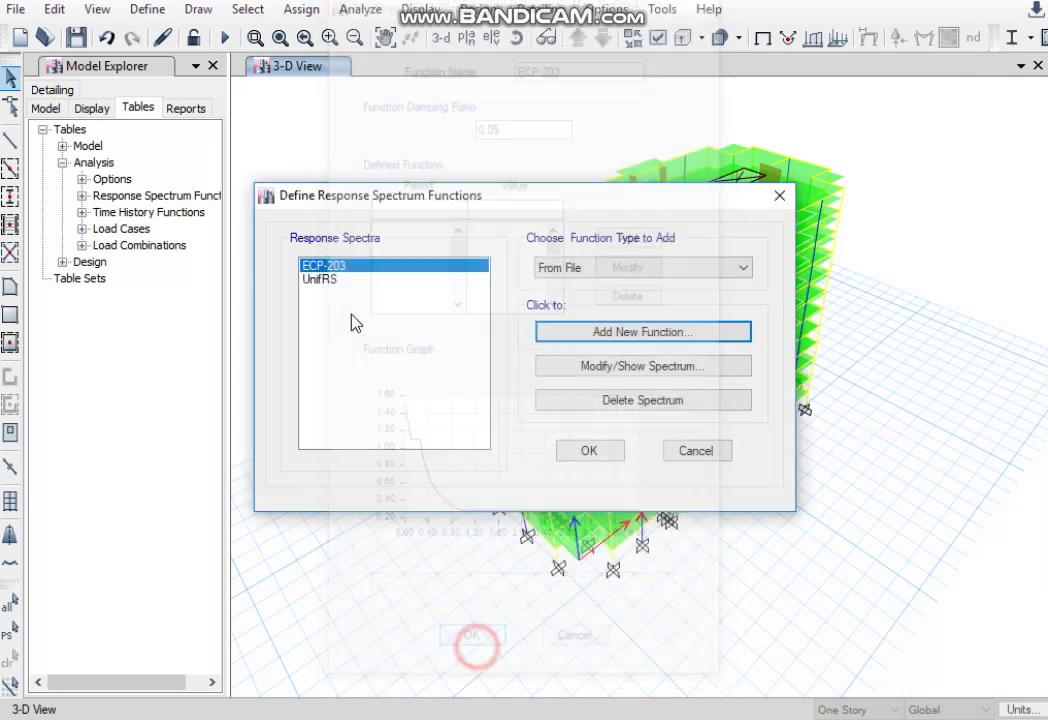
{"action": "left_click", "coordinate": [335, 281]}
{"action": "left_click", "coordinate": [627, 400]}
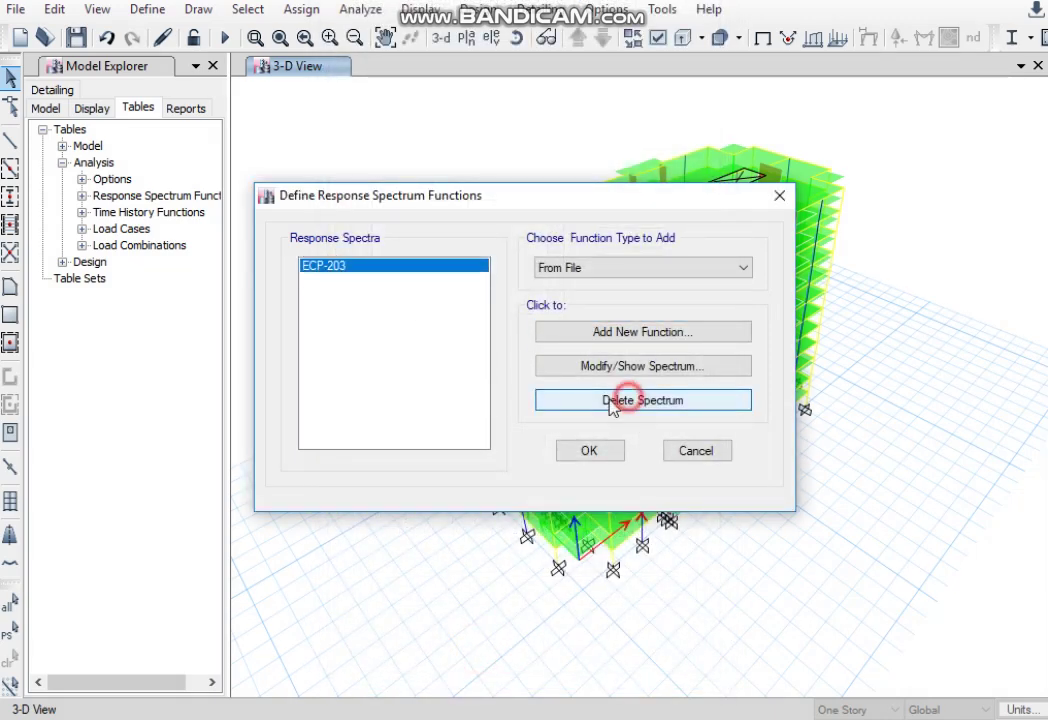
{"action": "left_click", "coordinate": [563, 454]}
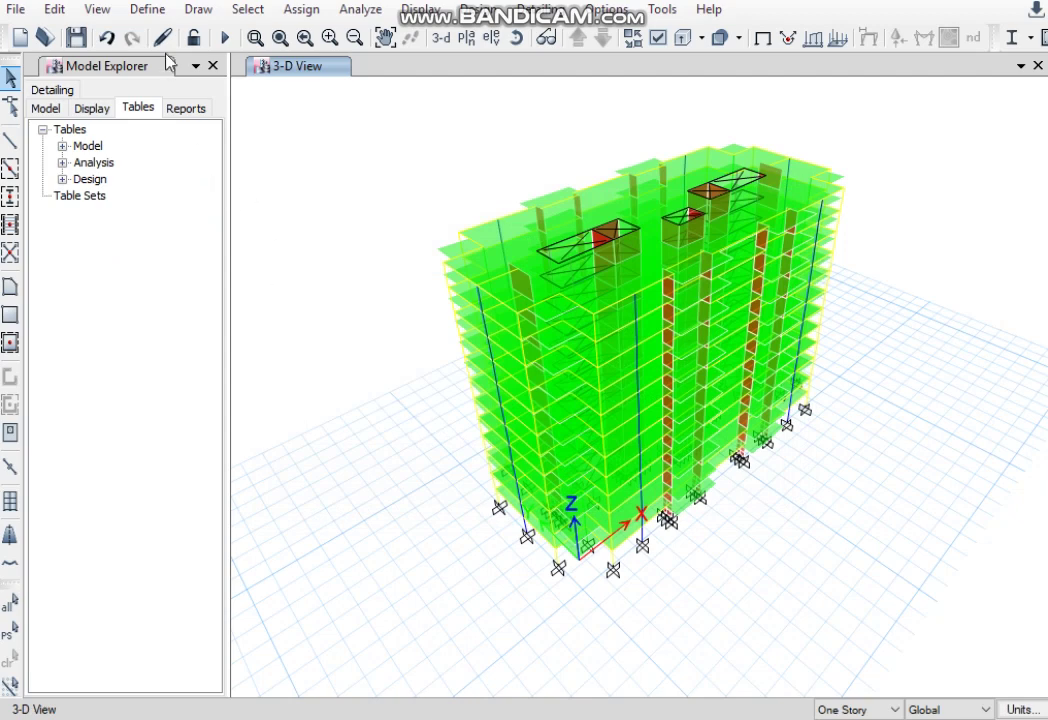
- Add a new load case named RSx and set its type to Response Spectrum
{"action": "left_click", "coordinate": [146, 11]}
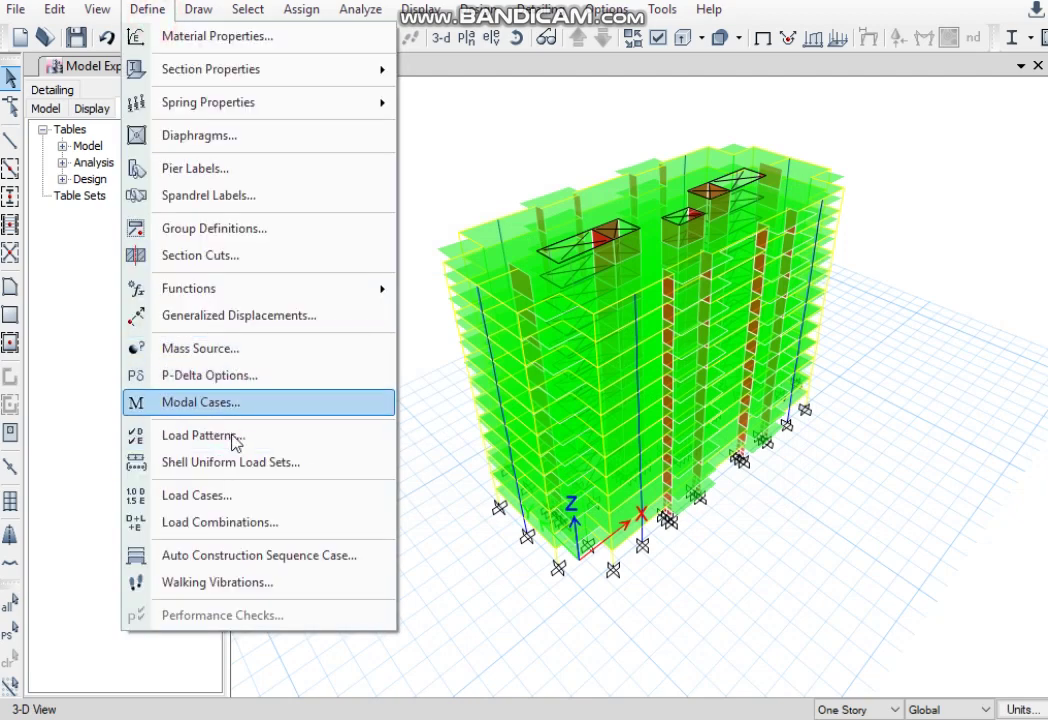
{"action": "left_click", "coordinate": [208, 495]}
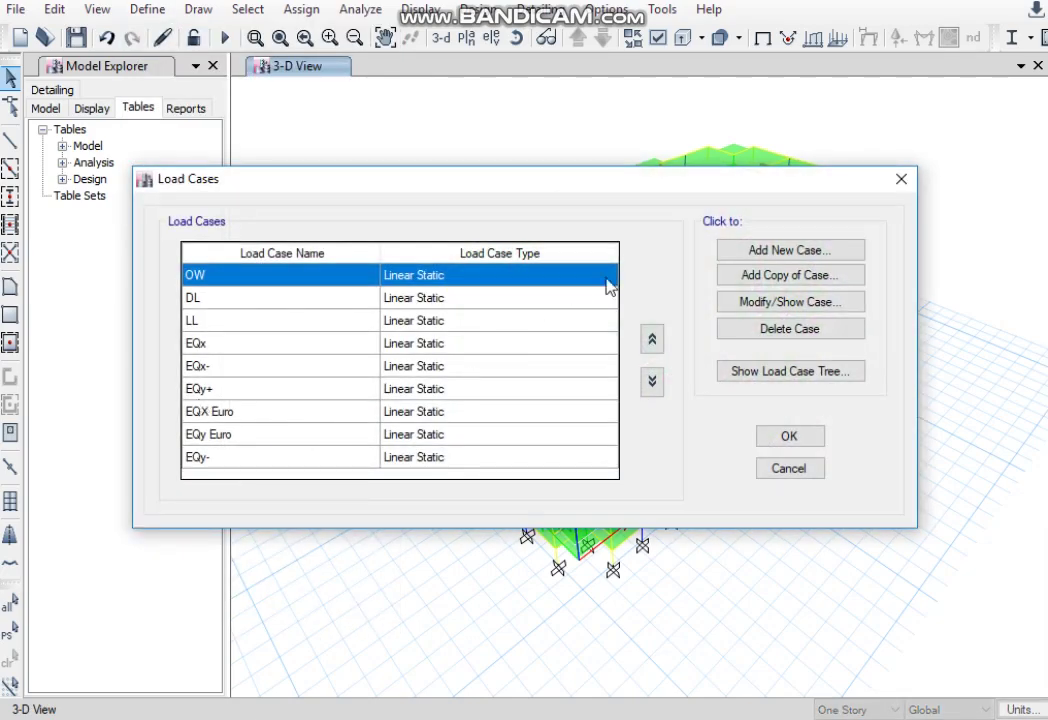
{"action": "left_click", "coordinate": [788, 250]}
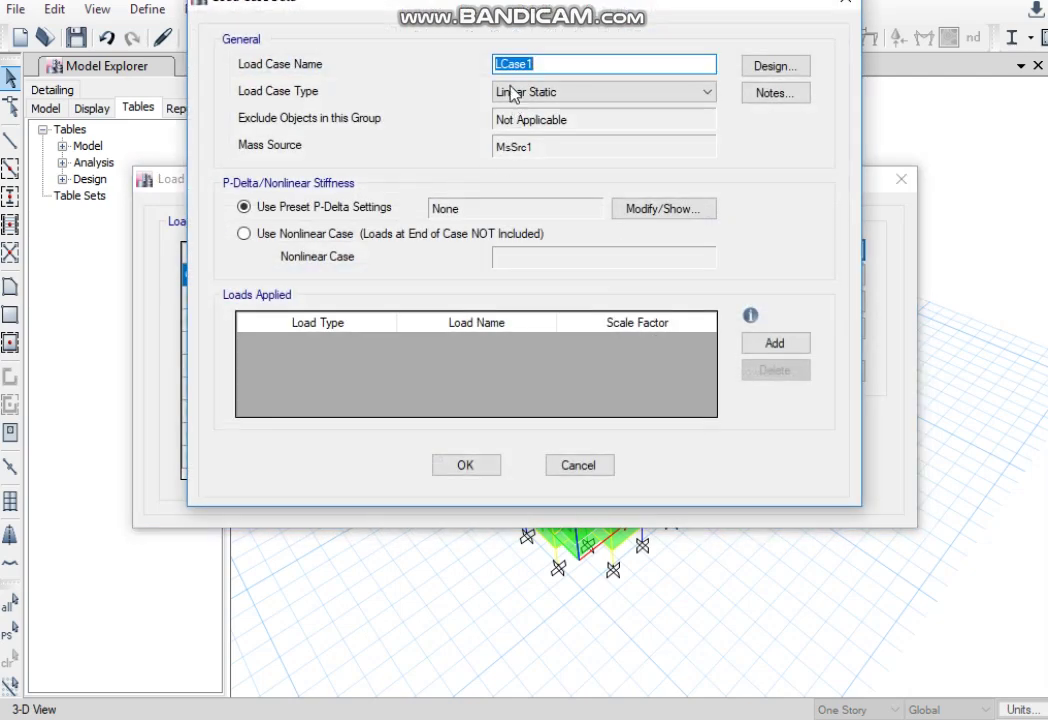
{"action": "type", "text": "RSx"}
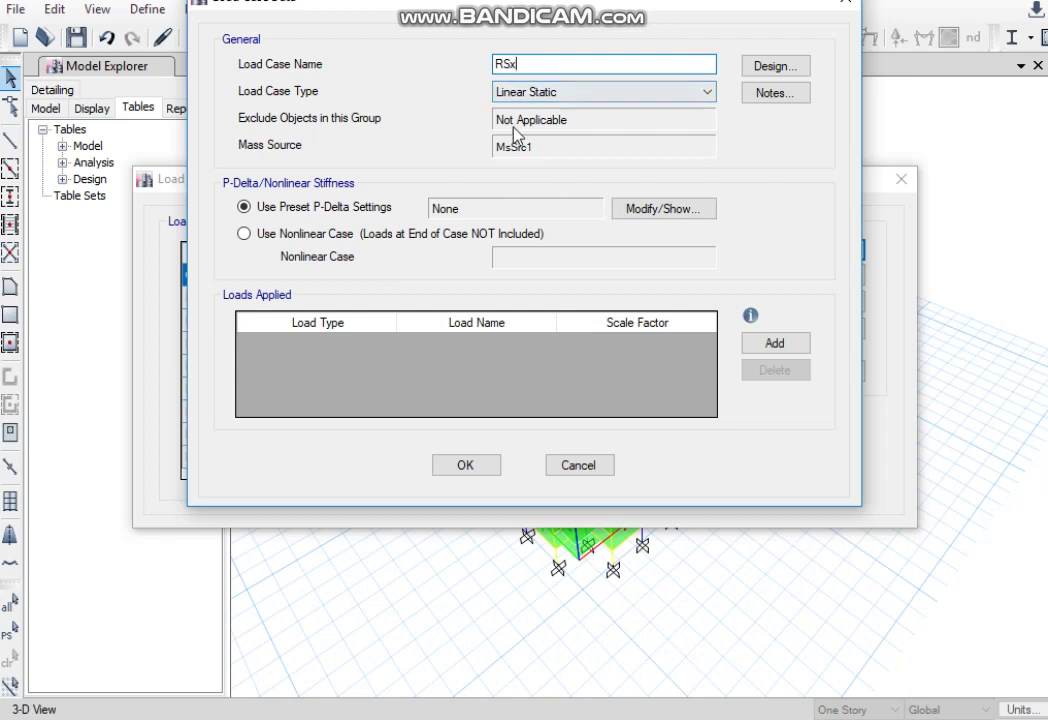
{"action": "left_click", "coordinate": [573, 92]}
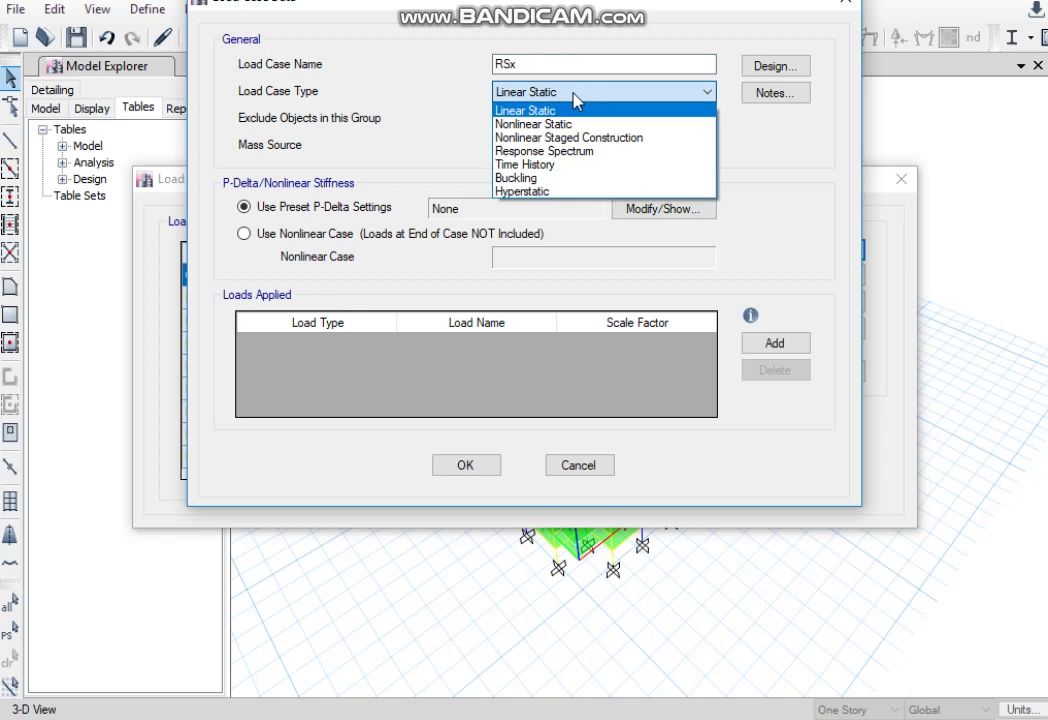
{"action": "left_click", "coordinate": [603, 152]}
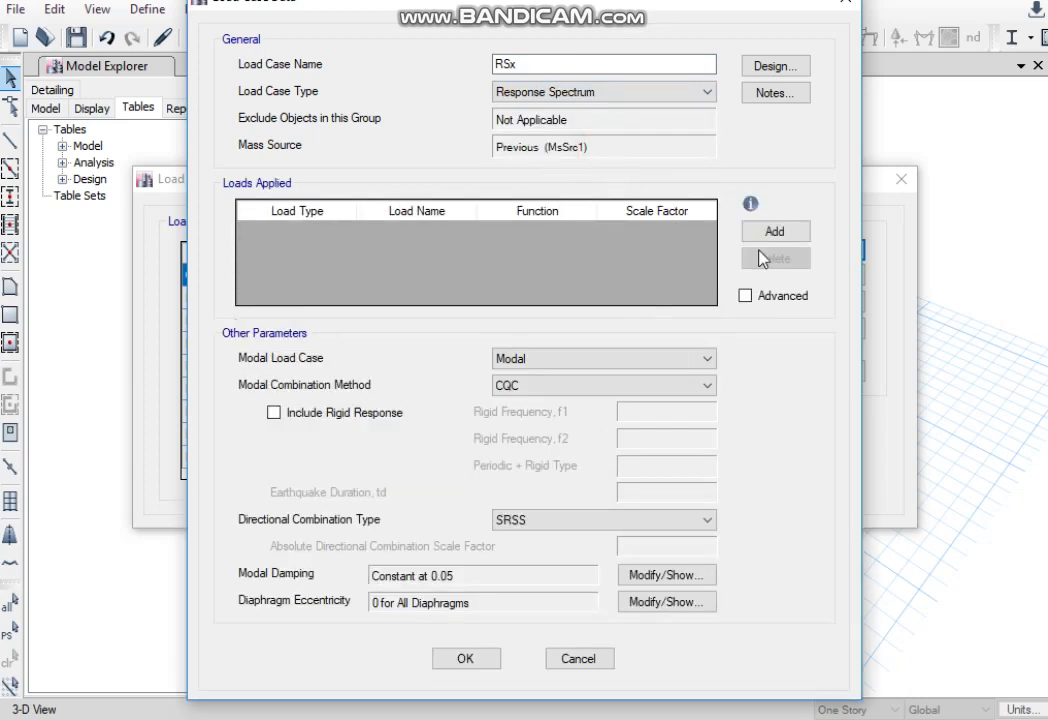
- Add an Acceleration load in direction U1 to the RSx case and assign it the ECP-203 function
{"action": "left_click", "coordinate": [785, 233]}
{"action": "left_click", "coordinate": [557, 232]}
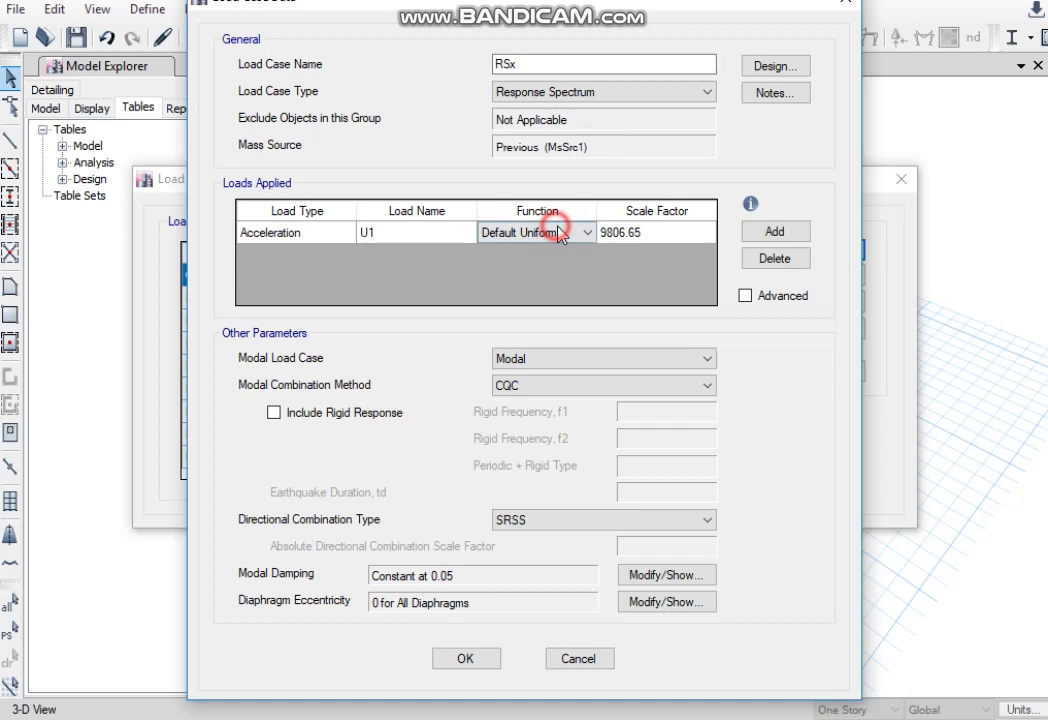
{"action": "left_click", "coordinate": [463, 236]}
{"action": "left_click", "coordinate": [463, 233]}
{"action": "left_click", "coordinate": [405, 235]}
{"action": "left_click", "coordinate": [348, 236]}
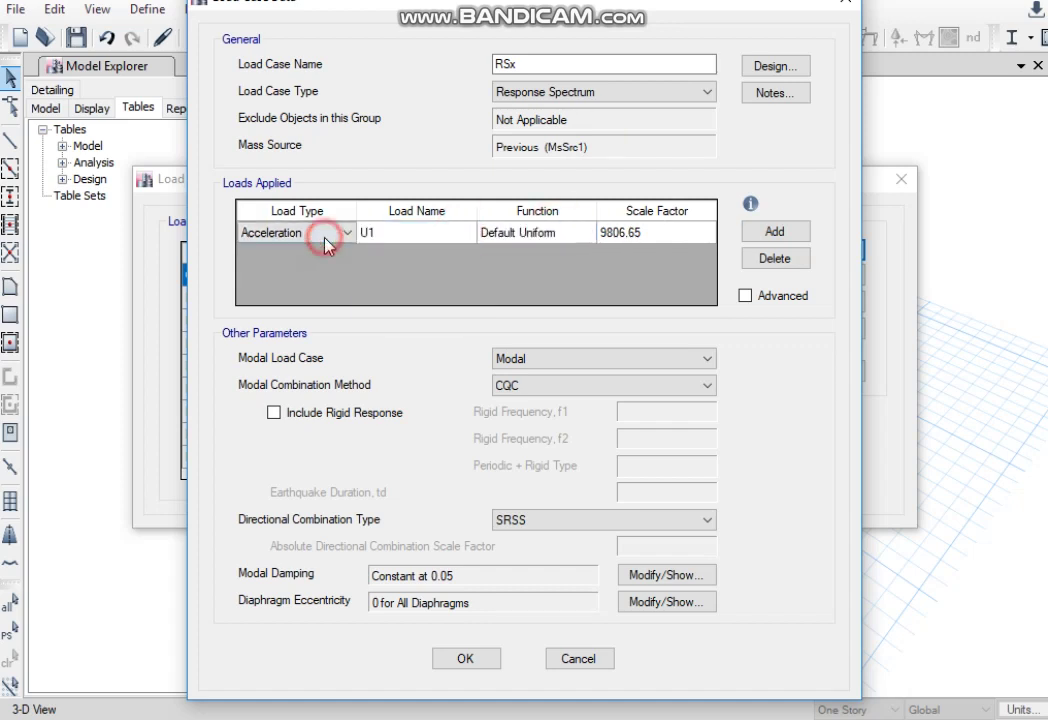
{"action": "left_click", "coordinate": [330, 240]}
{"action": "left_click", "coordinate": [325, 240]}
{"action": "left_click", "coordinate": [548, 233]}
{"action": "left_click", "coordinate": [615, 233]}
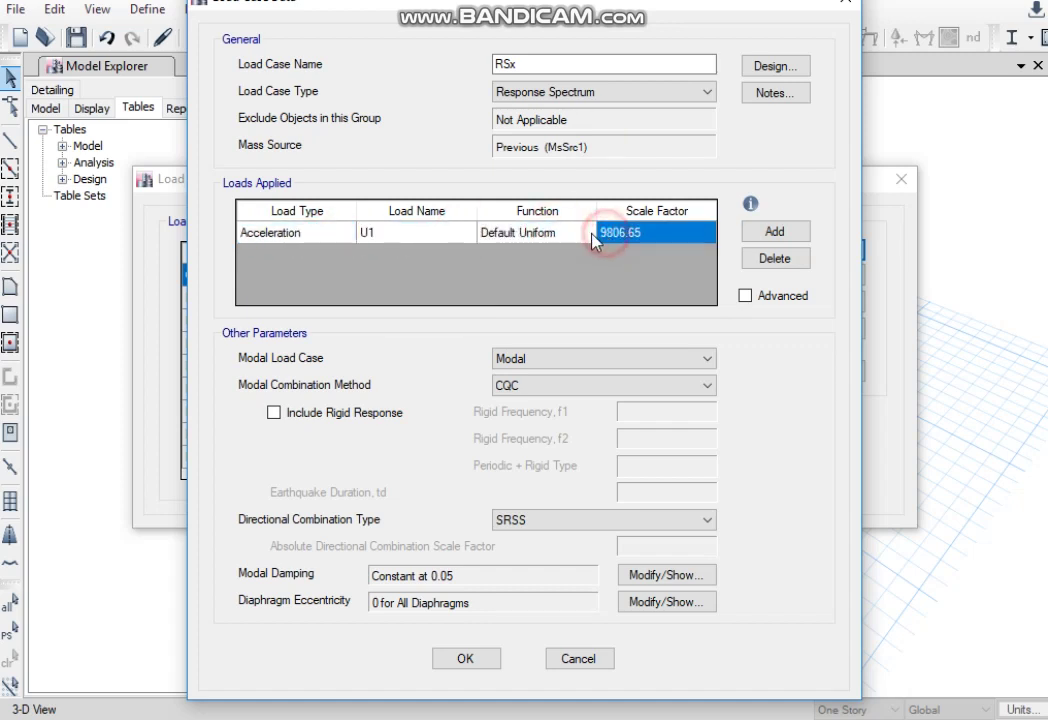
{"action": "left_click", "coordinate": [587, 233]}
{"action": "left_click", "coordinate": [587, 233]}
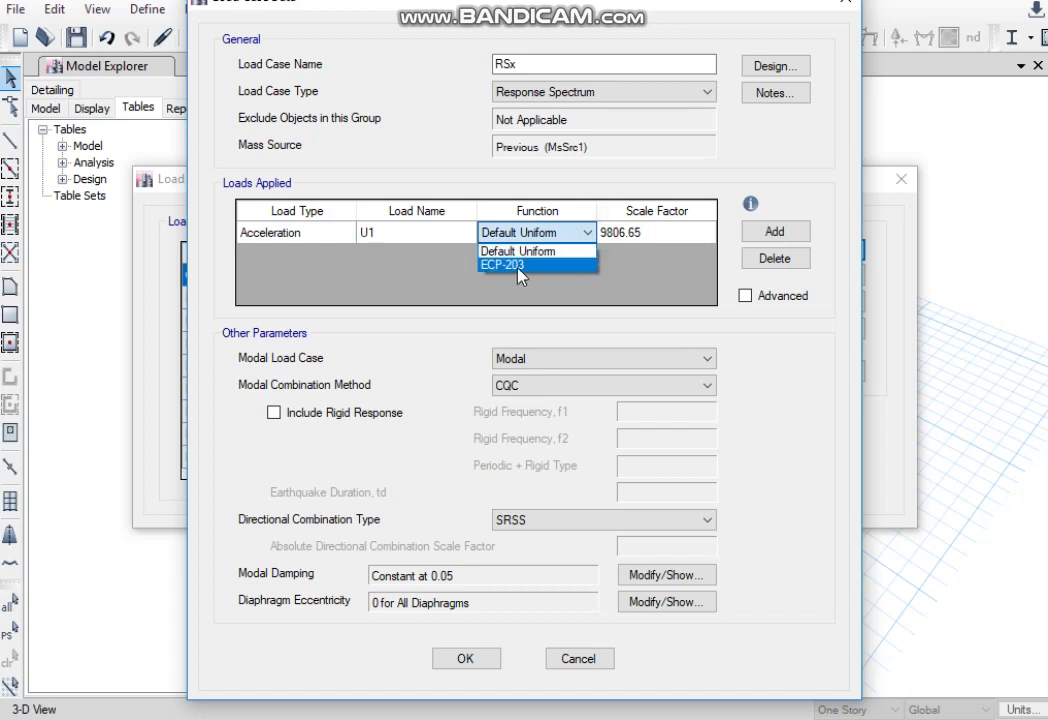
{"action": "left_click", "coordinate": [519, 266]}
{"action": "left_click", "coordinate": [340, 238]}
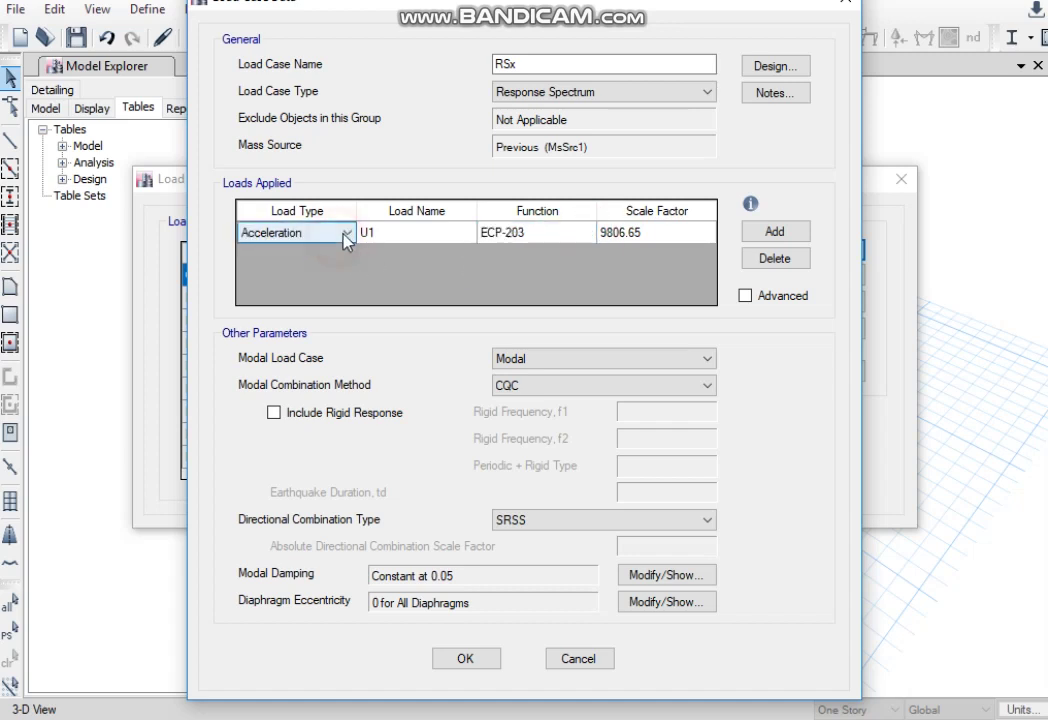
- Review the load type and direction options of the RSx acceleration load and the units of its scale factor
{"action": "left_click", "coordinate": [346, 236]}
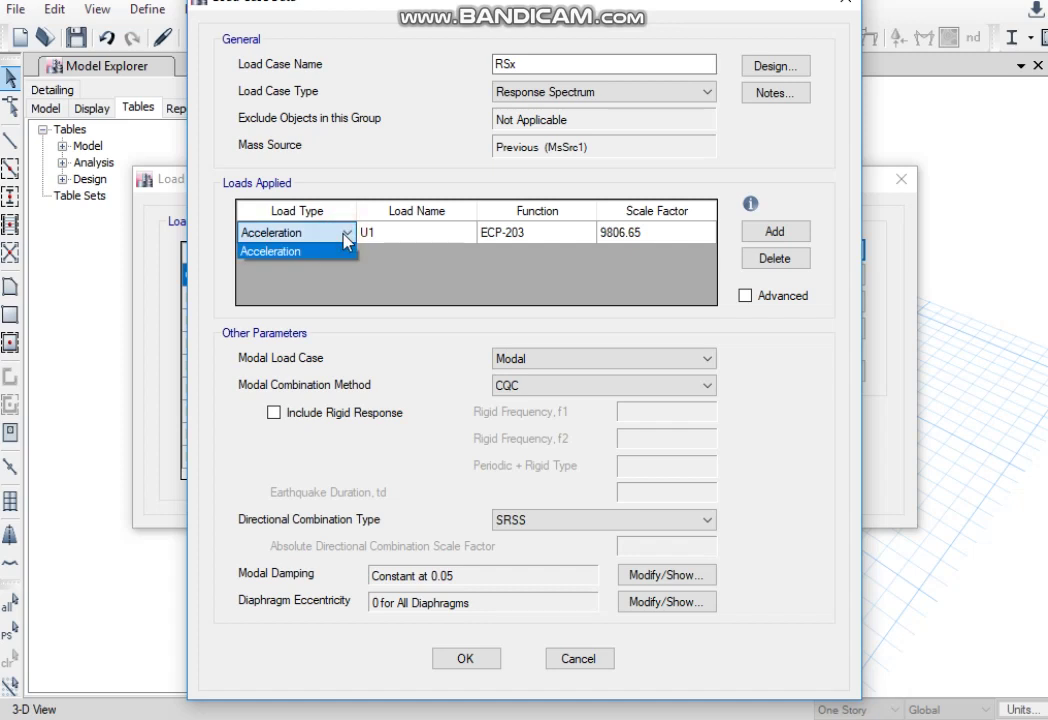
{"action": "left_click", "coordinate": [345, 236]}
{"action": "left_click", "coordinate": [460, 234]}
{"action": "left_click", "coordinate": [465, 236]}
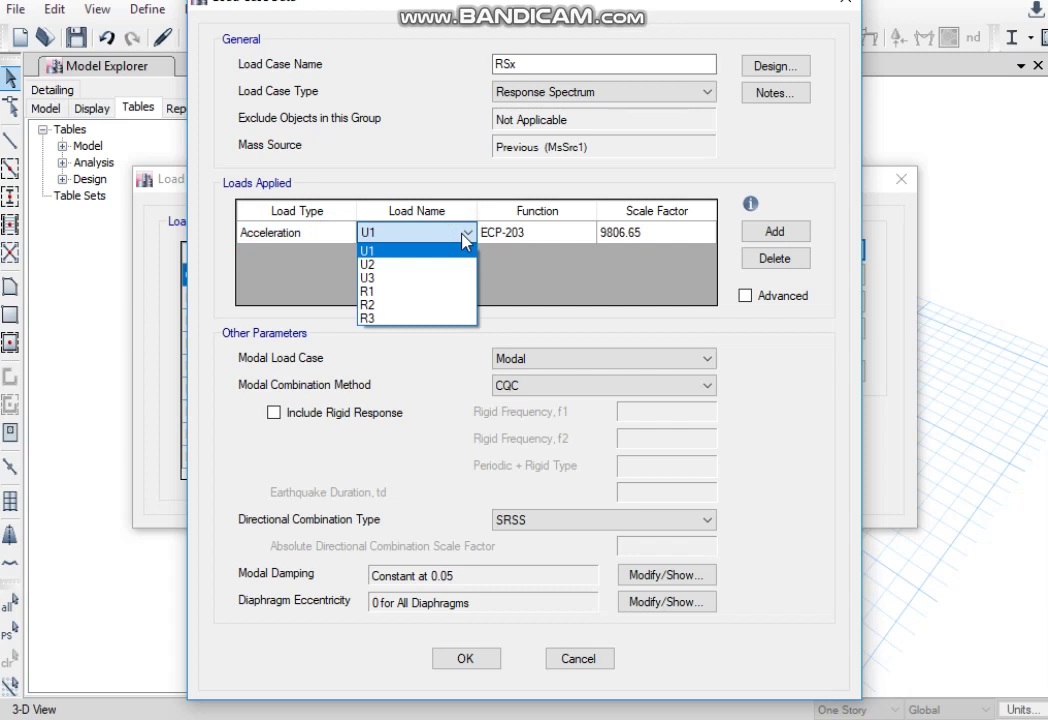
{"action": "left_click", "coordinate": [466, 240]}
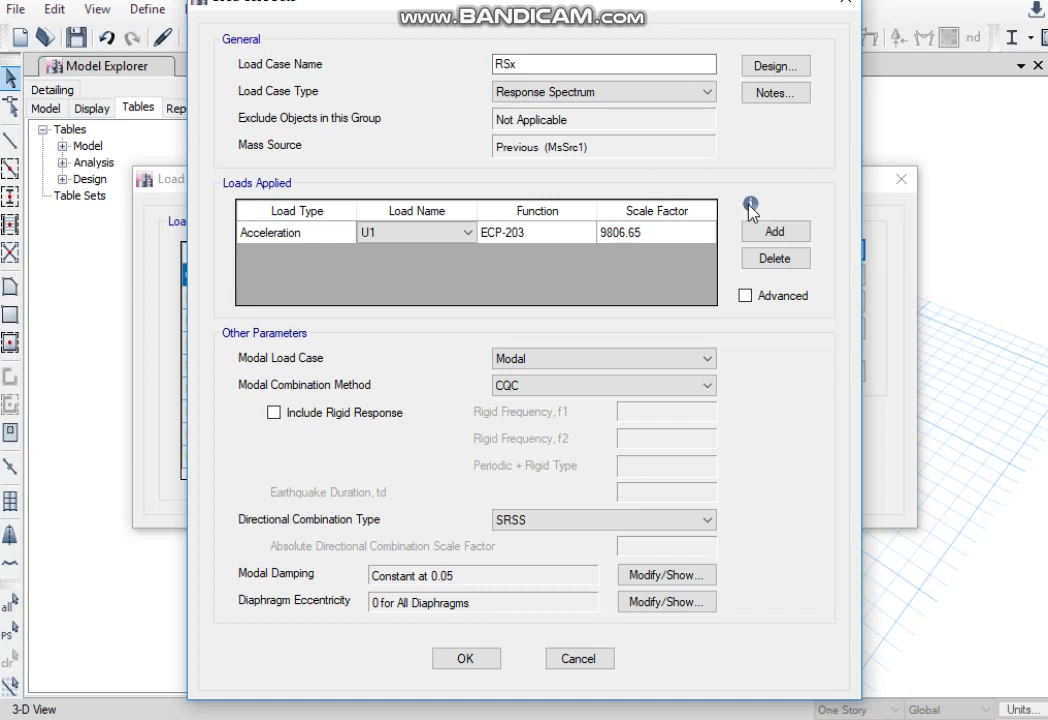
{"action": "mouse_move", "coordinate": [752, 210]}
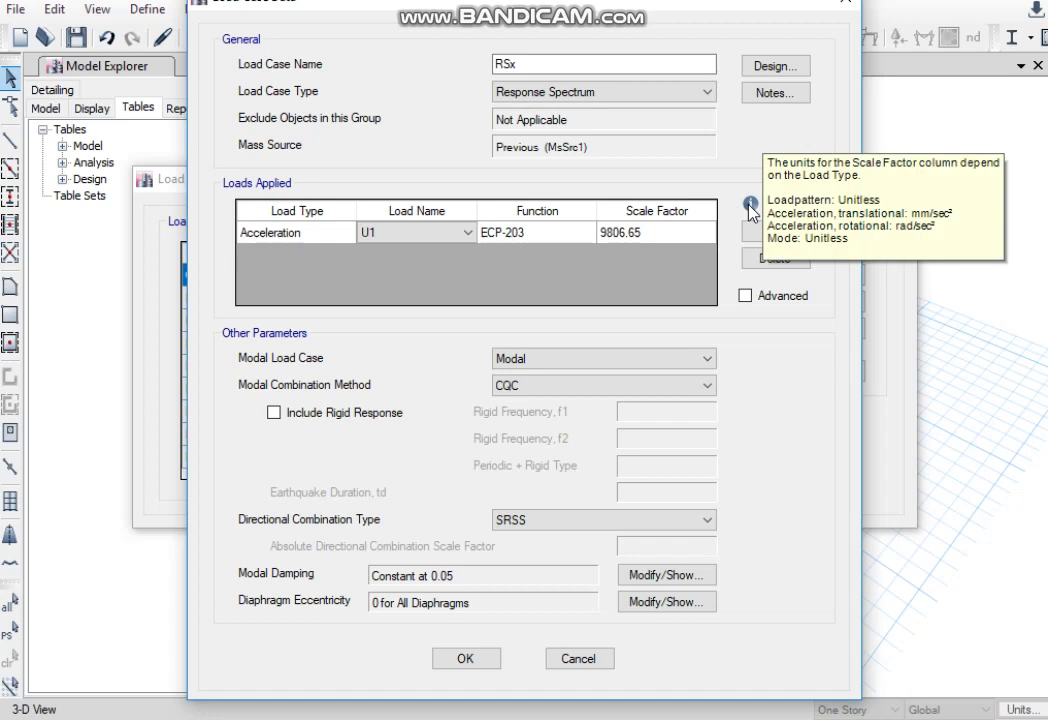
{"action": "left_click", "coordinate": [652, 236]}
{"action": "left_click", "coordinate": [651, 233]}
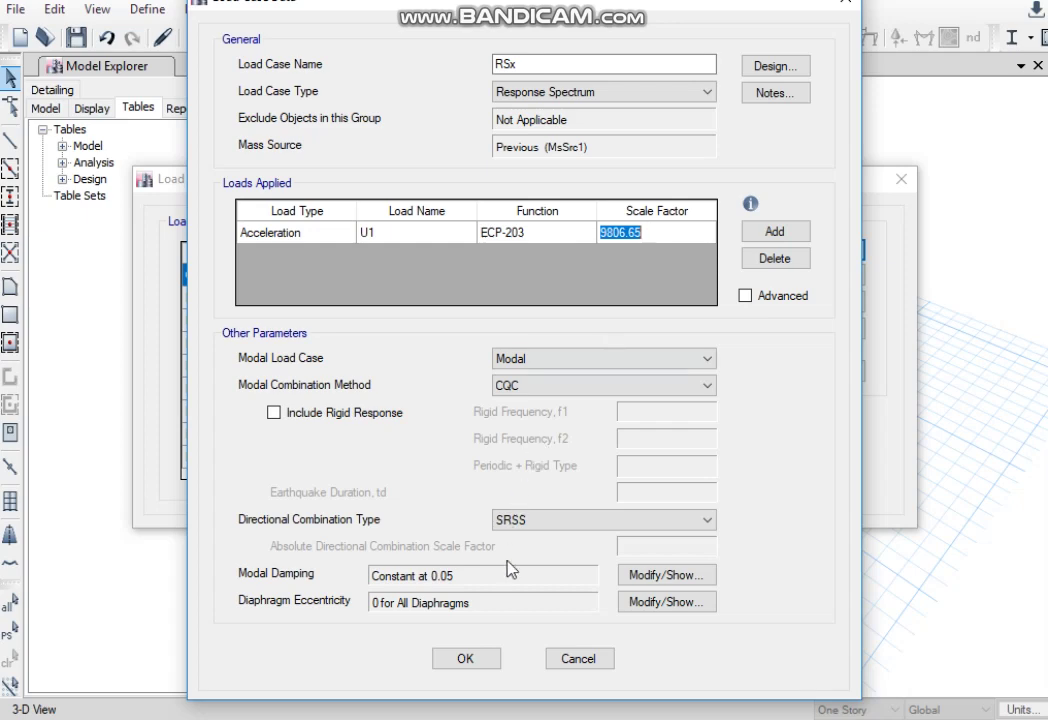
- Switch to the EQ workbook in Excel and examine the ground acceleration ag on the design sheet and the curve on the values sheet
{"action": "left_click", "coordinate": [475, 716]}
{"action": "left_click", "coordinate": [540, 651]}
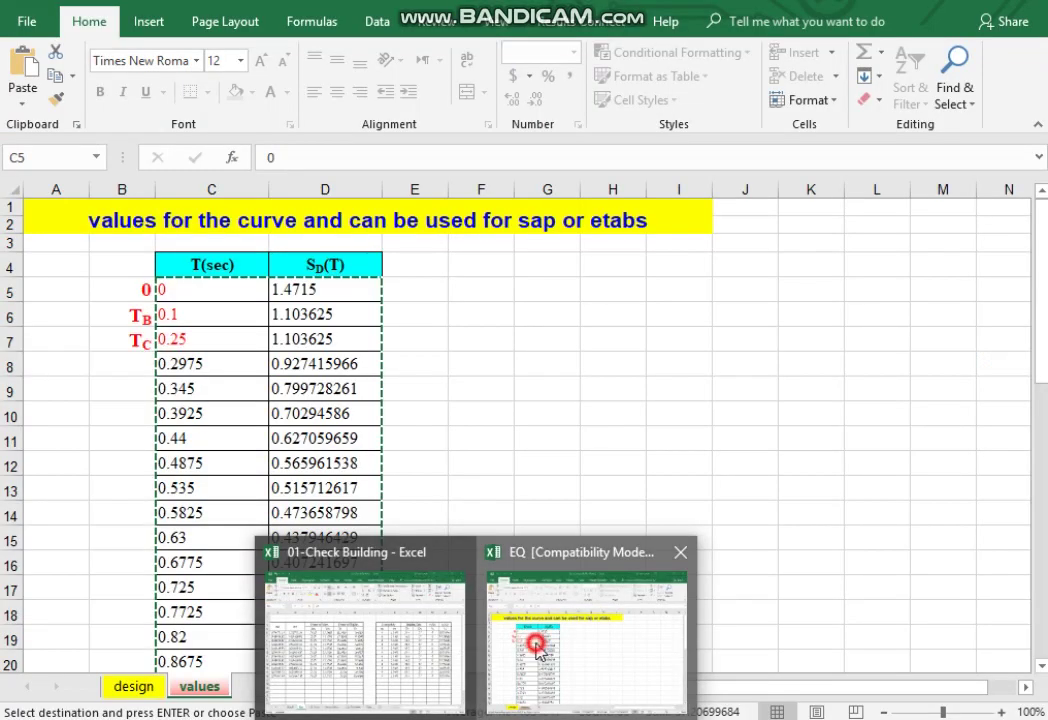
{"action": "left_click", "coordinate": [128, 683]}
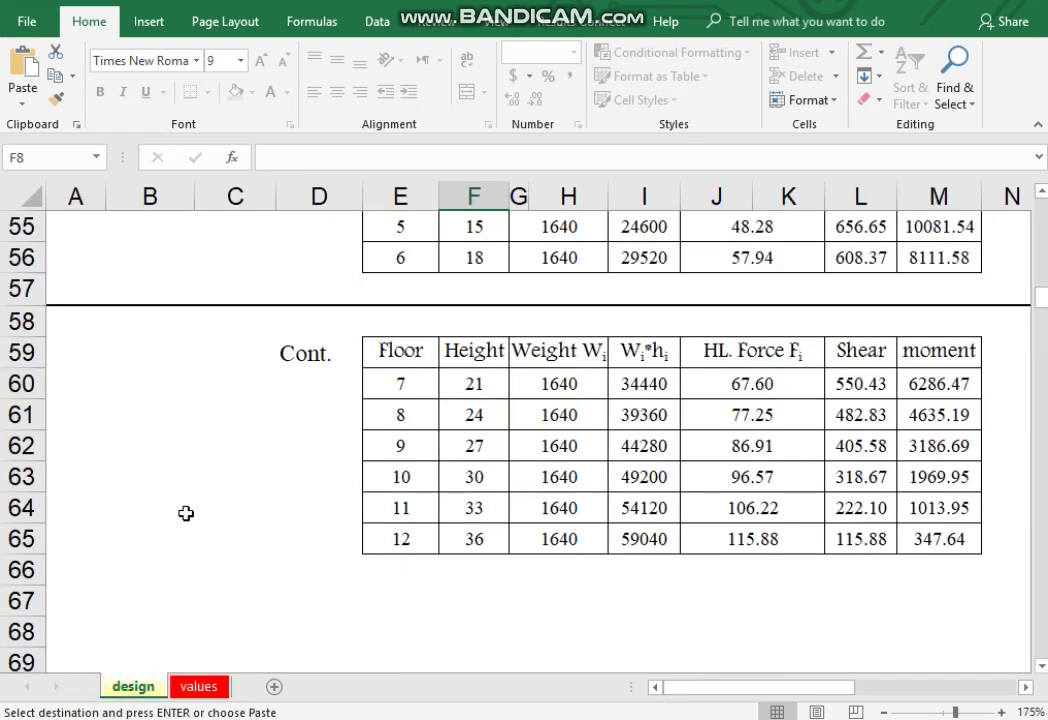
{"action": "scroll", "coordinate": [229, 290], "scroll_direction": "up", "scroll_amount": 15}
{"action": "scroll", "coordinate": [240, 300], "scroll_direction": "down", "scroll_amount": 6}
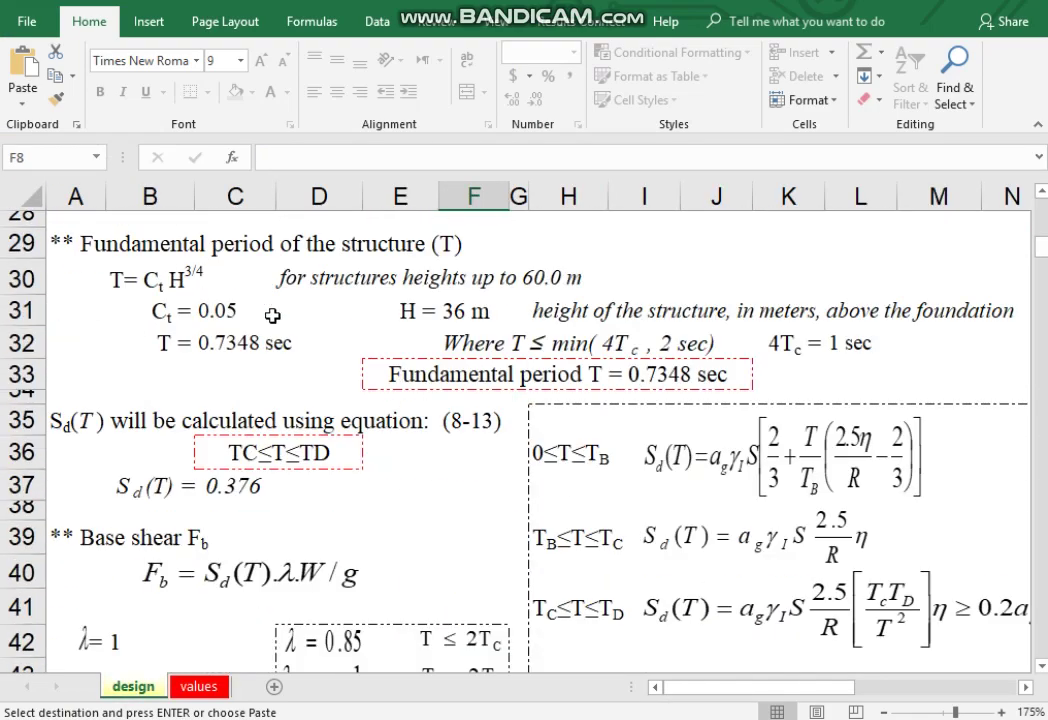
{"action": "scroll", "coordinate": [360, 338], "scroll_direction": "up", "scroll_amount": 3}
{"action": "left_click", "coordinate": [317, 481]}
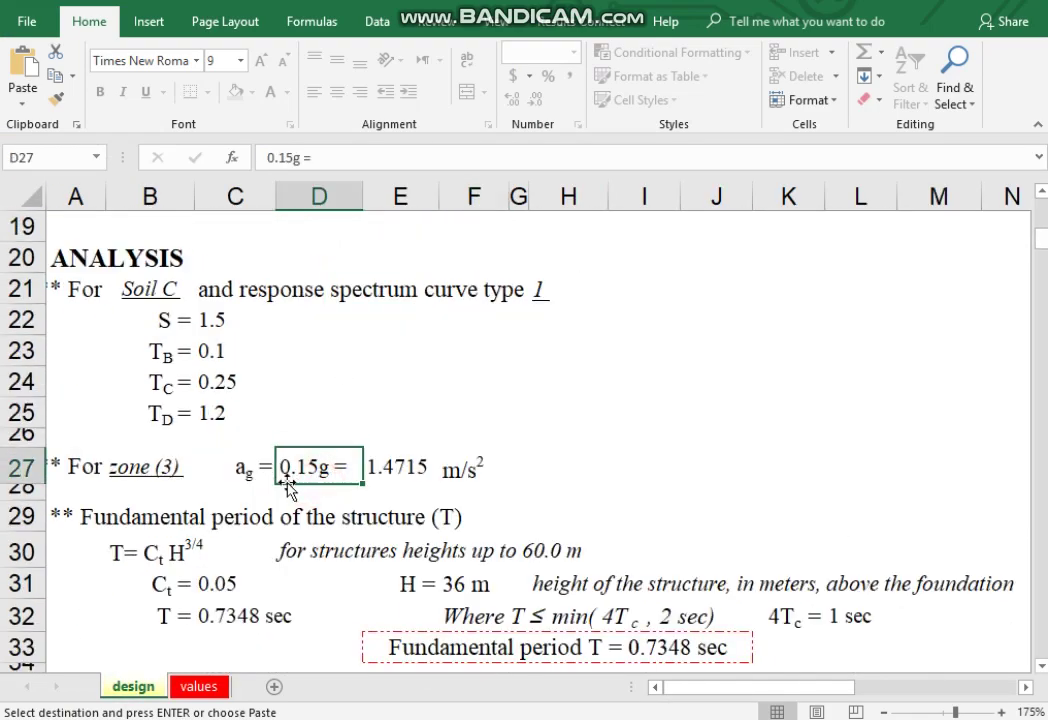
{"action": "left_click_drag", "start_coordinate": [363, 469], "coordinate": [365, 470]}
{"action": "left_click", "coordinate": [405, 468]}
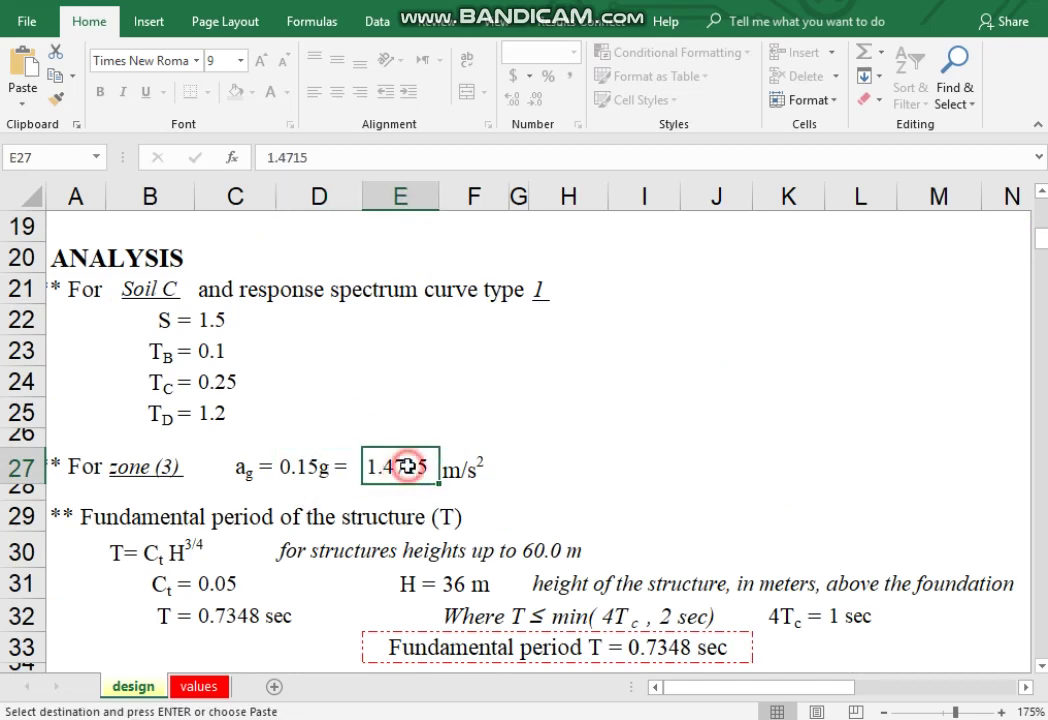
{"action": "left_click", "coordinate": [300, 468]}
{"action": "left_click", "coordinate": [211, 690]}
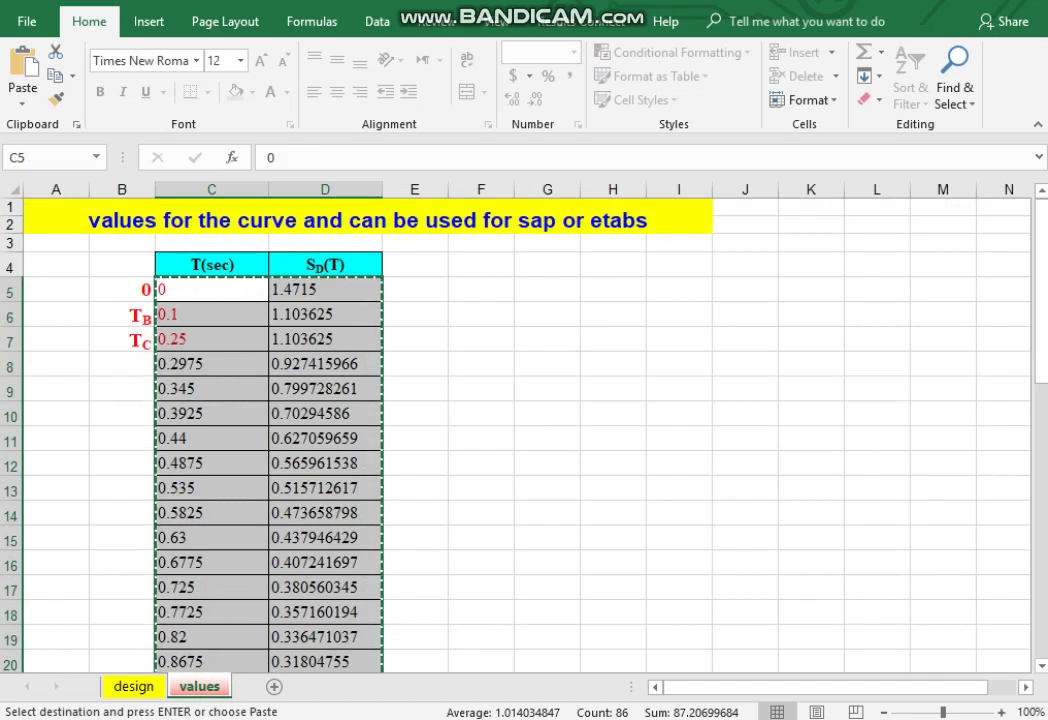
- Return to ETABS and set the scale factor of the RSx acceleration load to 1
{"action": "key", "text": "alt+Tab"}
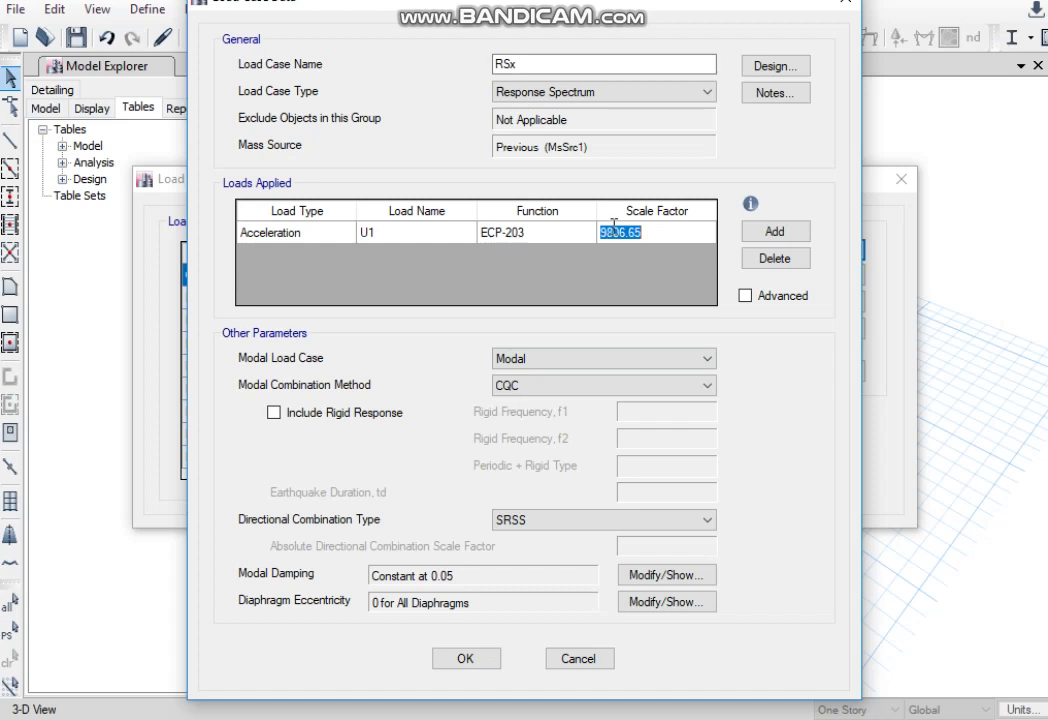
{"action": "type", "text": "1"}
{"action": "key", "text": "Return"}
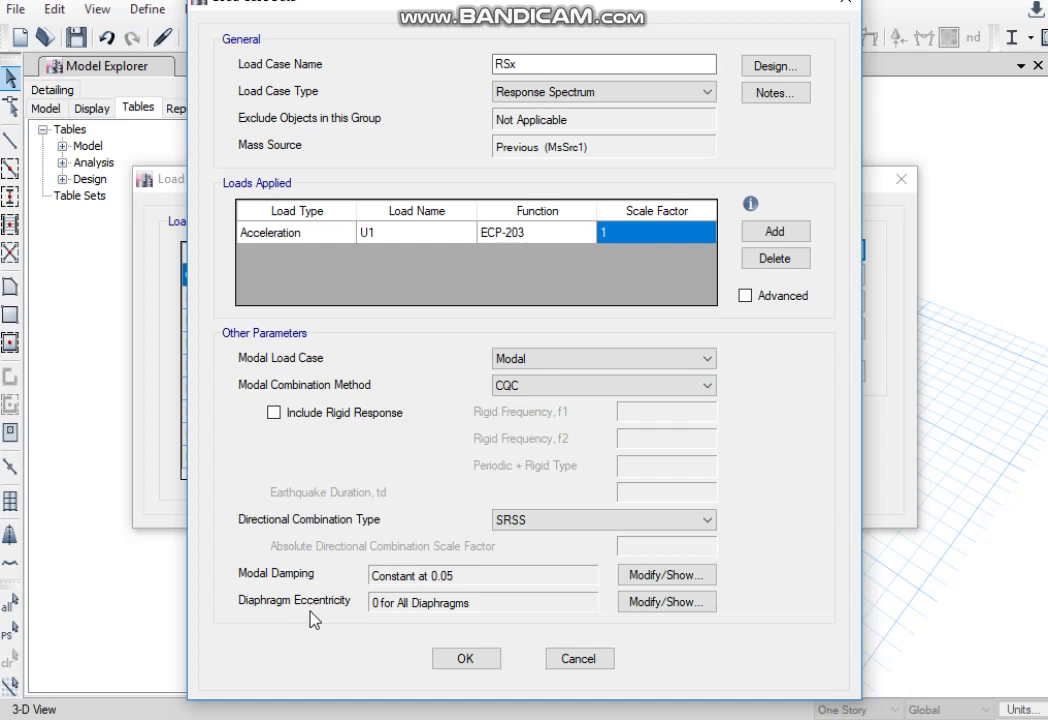
- Set the diaphragm eccentricity ratio of RSx to 0.05 for all diaphragms and accept the load case
{"action": "left_click", "coordinate": [646, 602]}
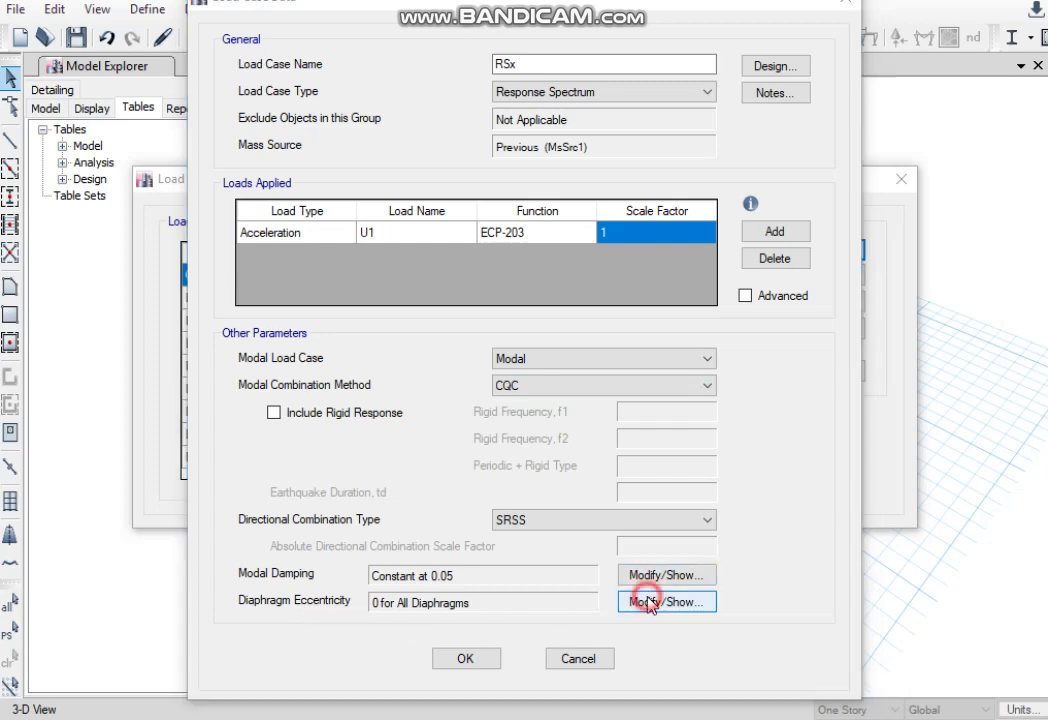
{"action": "double_click", "coordinate": [702, 208]}
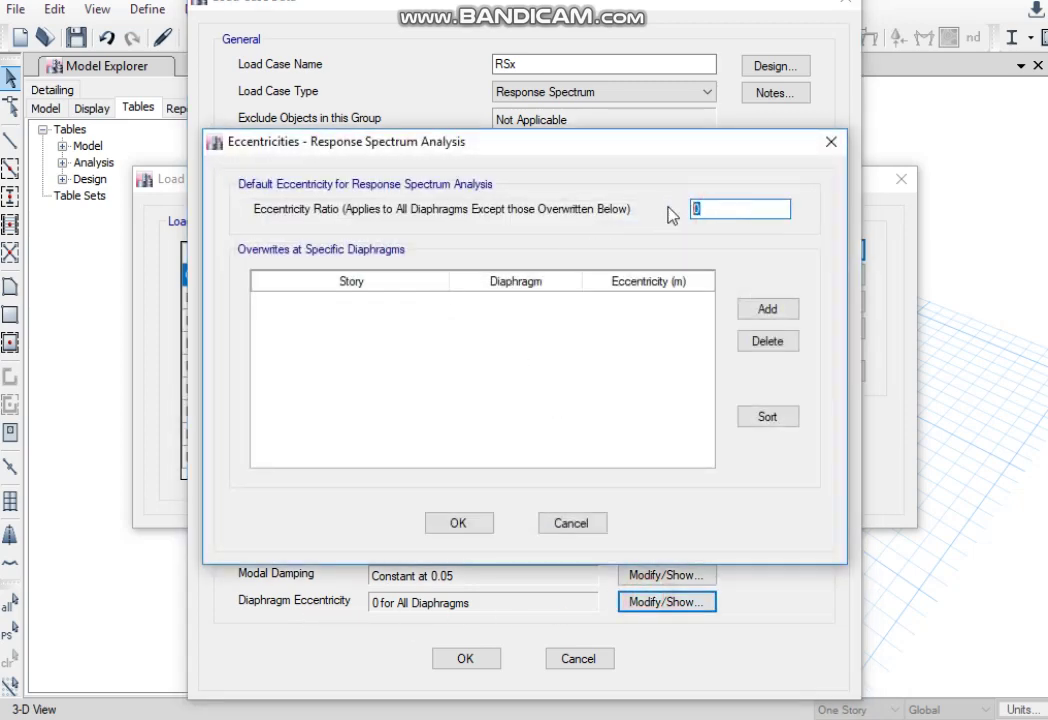
{"action": "type", "text": "0.5"}
{"action": "key", "text": "BackSpace"}
{"action": "type", "text": "05"}
{"action": "left_click", "coordinate": [452, 523]}
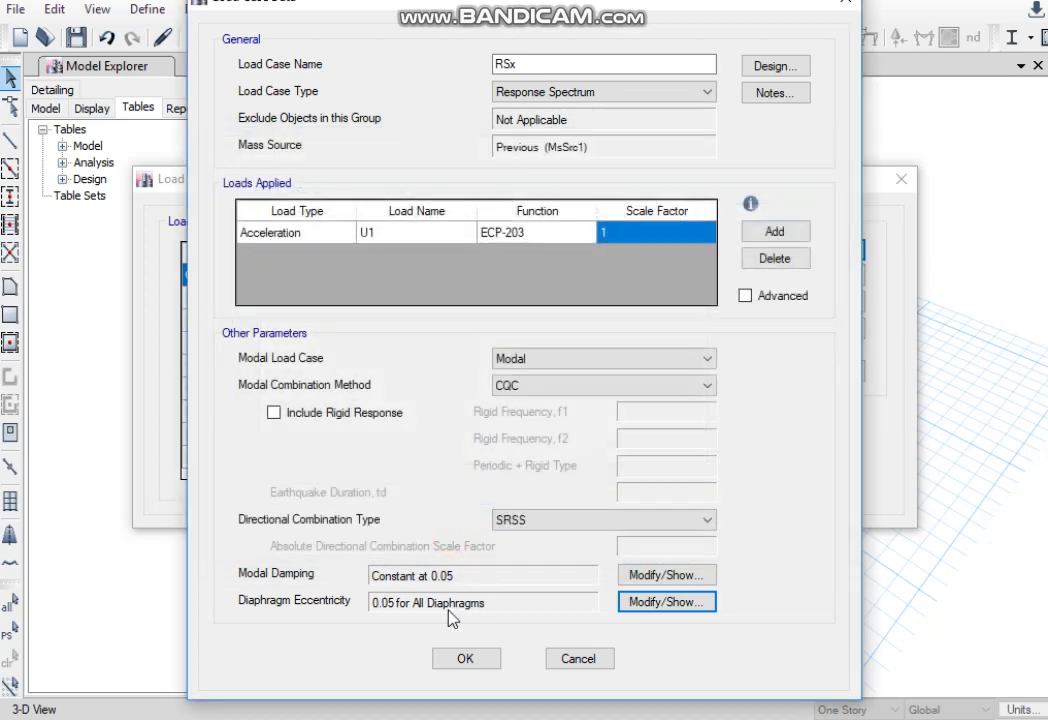
{"action": "left_click", "coordinate": [462, 657]}
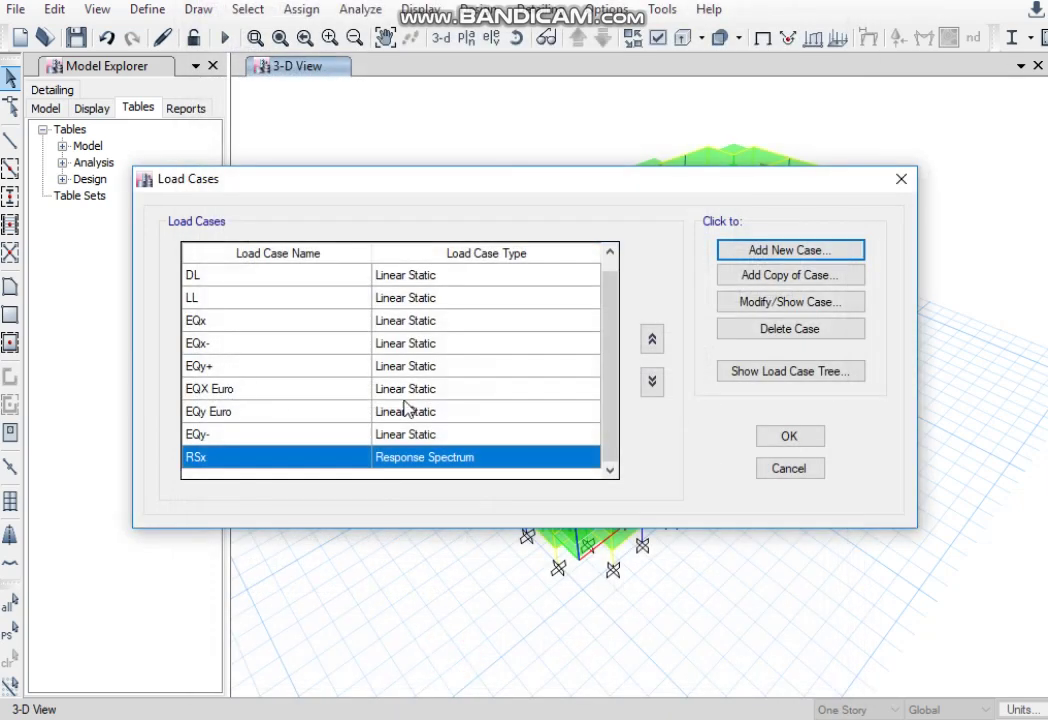
- Add a copy of the RSx case named RSy with its acceleration in direction U2, and confirm the load cases
{"action": "left_click", "coordinate": [758, 275]}
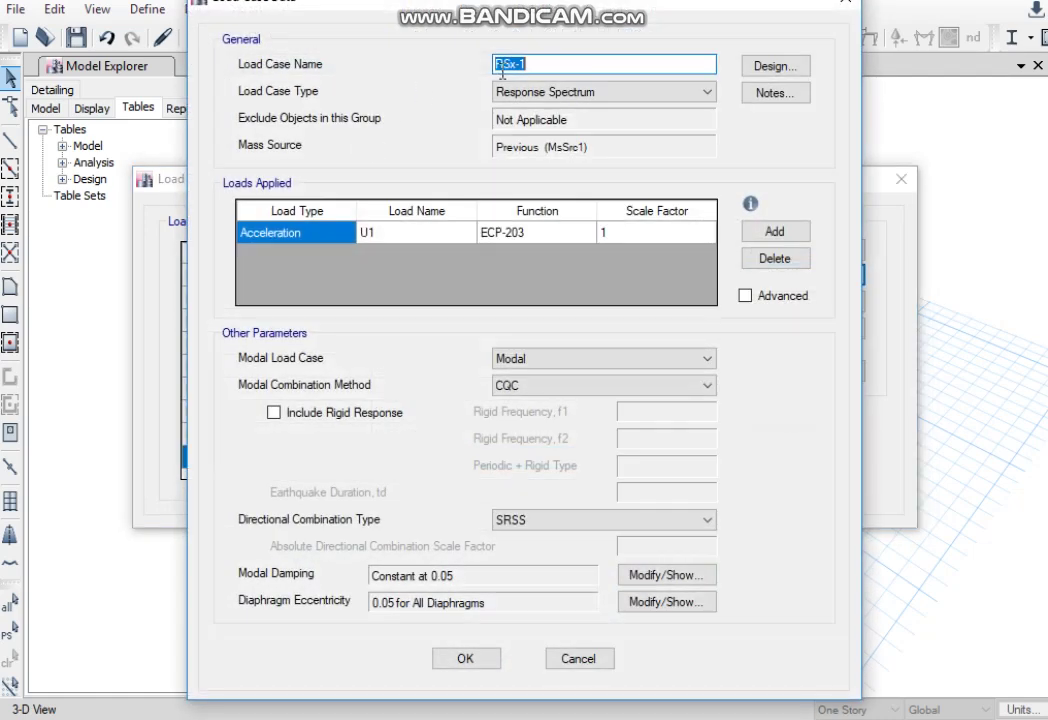
{"action": "left_click_drag", "start_coordinate": [526, 63], "coordinate": [503, 63]}
{"action": "type", "text": "Sy"}
{"action": "left_click", "coordinate": [390, 232]}
{"action": "left_click", "coordinate": [390, 232]}
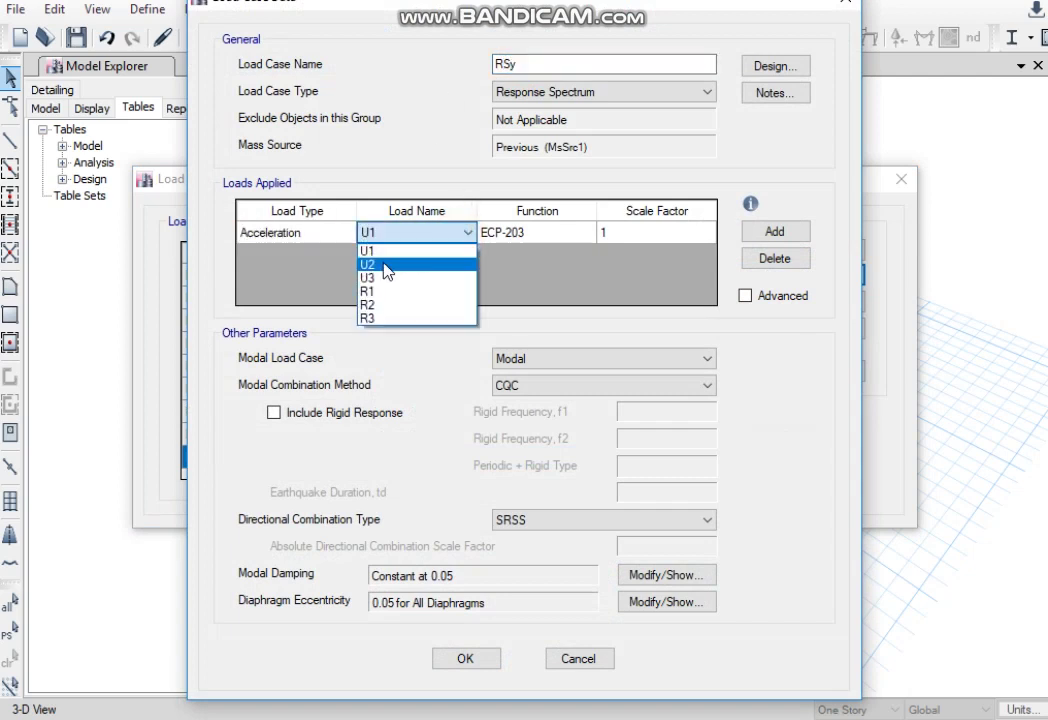
{"action": "left_click", "coordinate": [386, 265]}
{"action": "left_click", "coordinate": [450, 657]}
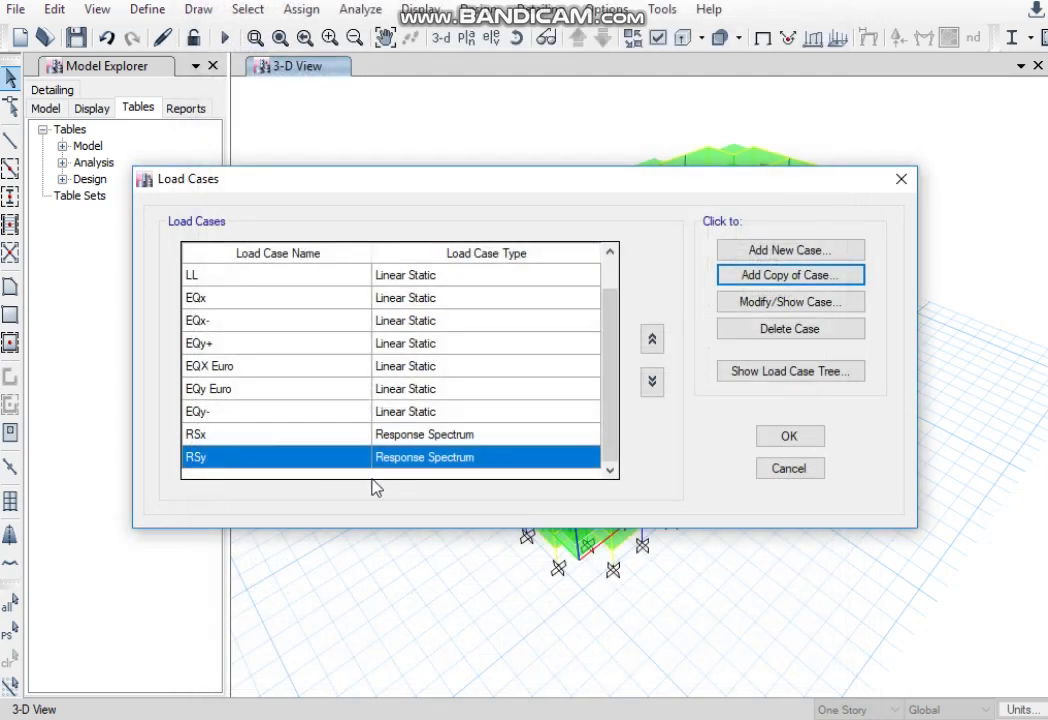
{"action": "left_click", "coordinate": [785, 251]}
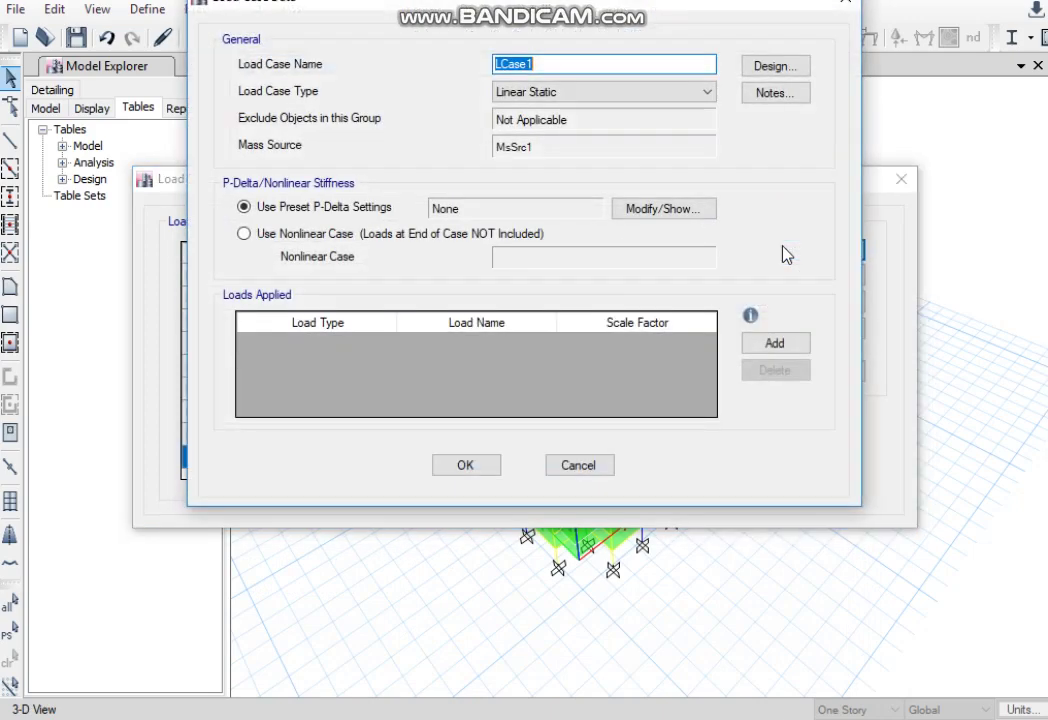
{"action": "left_click", "coordinate": [588, 462]}
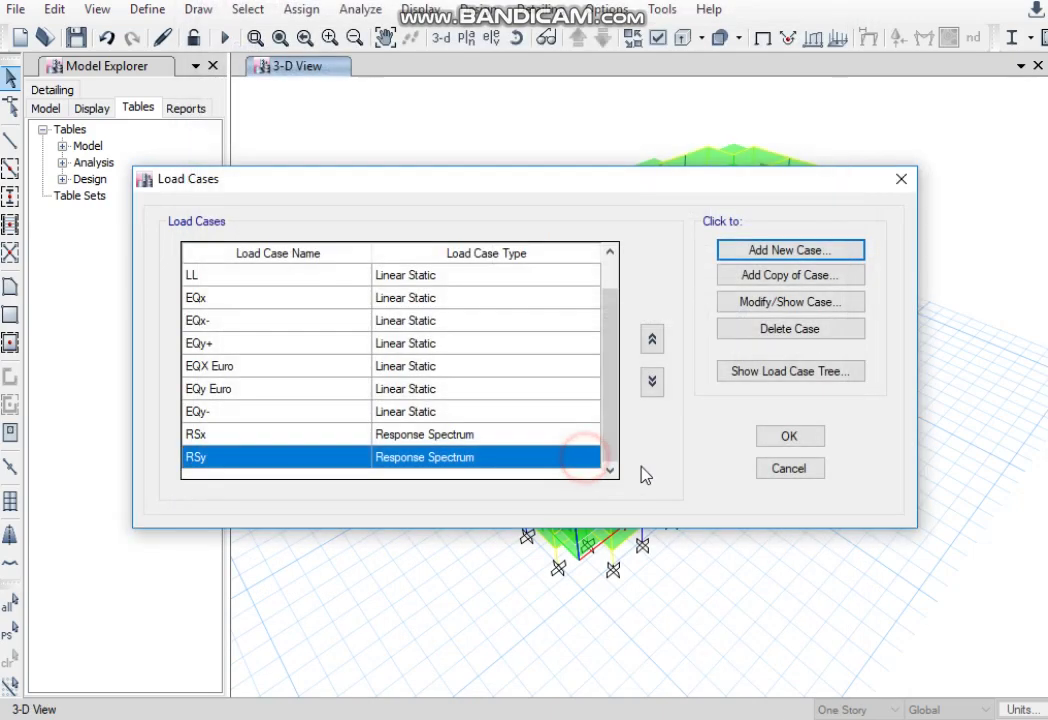
{"action": "left_click", "coordinate": [770, 438]}
- Add a new response spectrum function of type EUROCODE8-2004 and name it Euro
{"action": "left_click", "coordinate": [150, 10]}
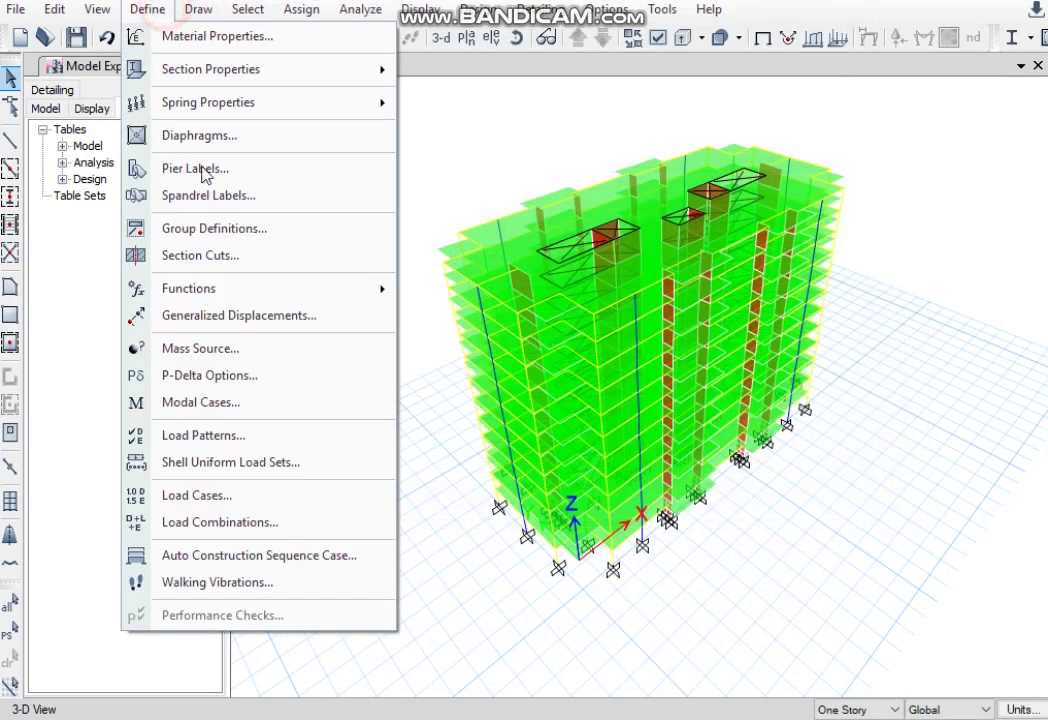
{"action": "mouse_move", "coordinate": [344, 288]}
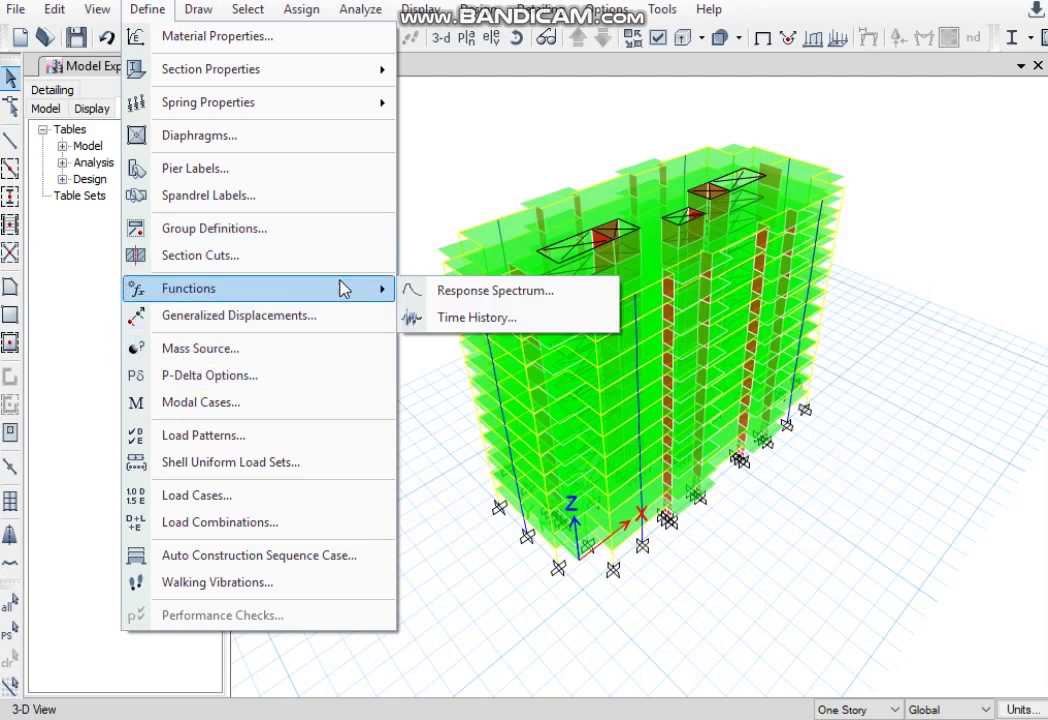
{"action": "left_click", "coordinate": [419, 292]}
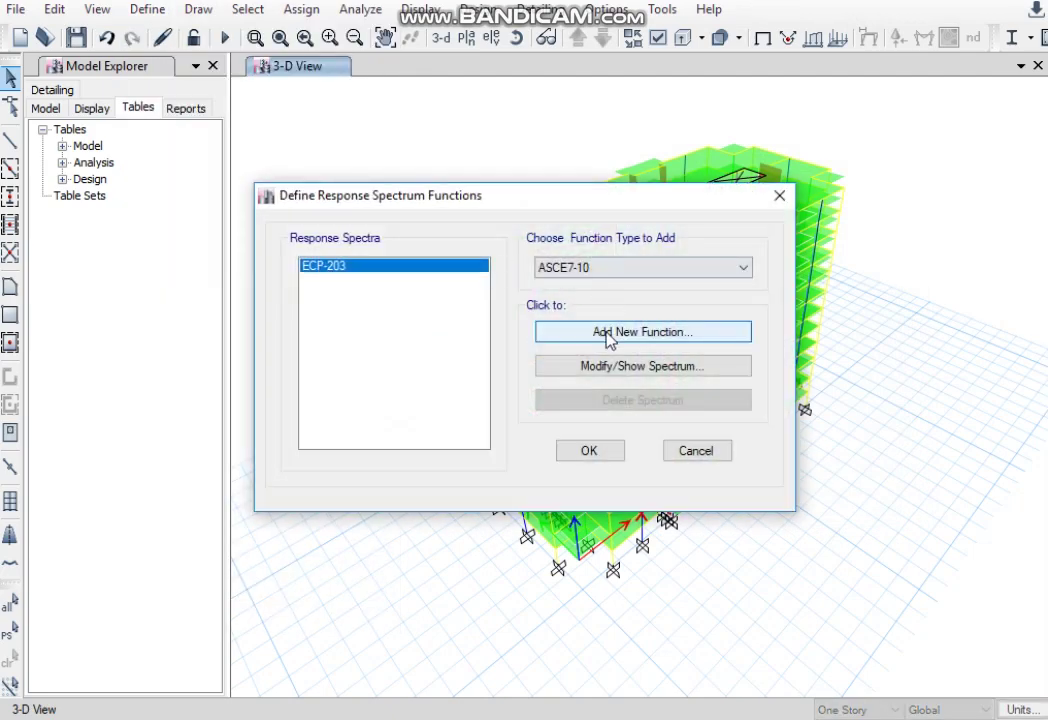
{"action": "left_click", "coordinate": [618, 267]}
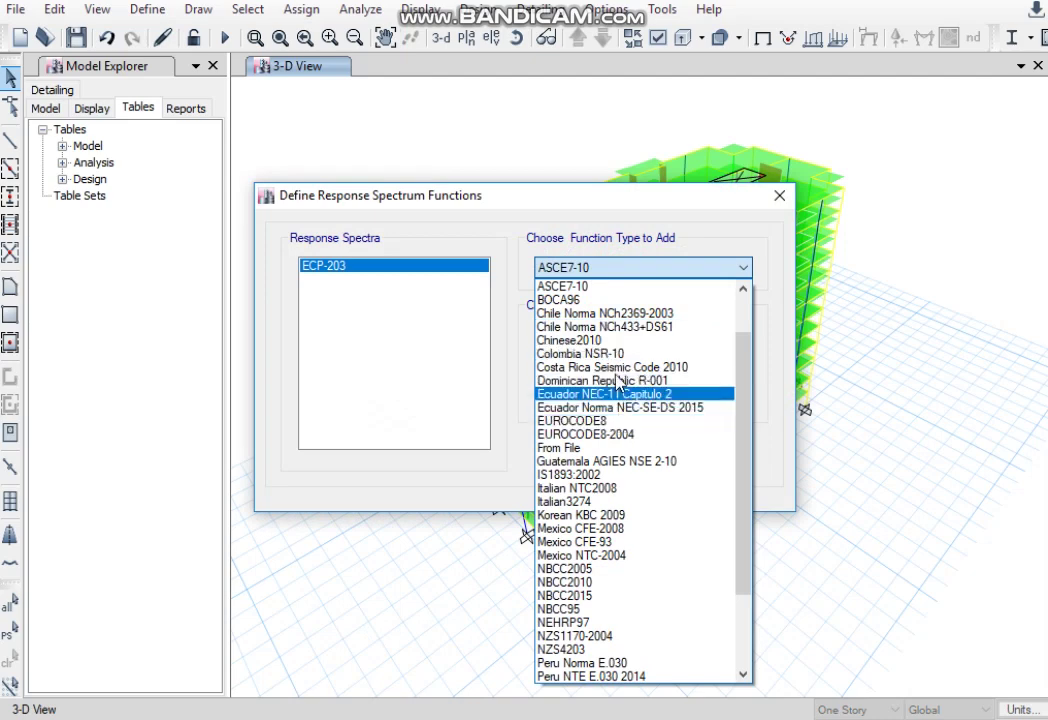
{"action": "left_click", "coordinate": [627, 437]}
{"action": "left_click", "coordinate": [644, 333]}
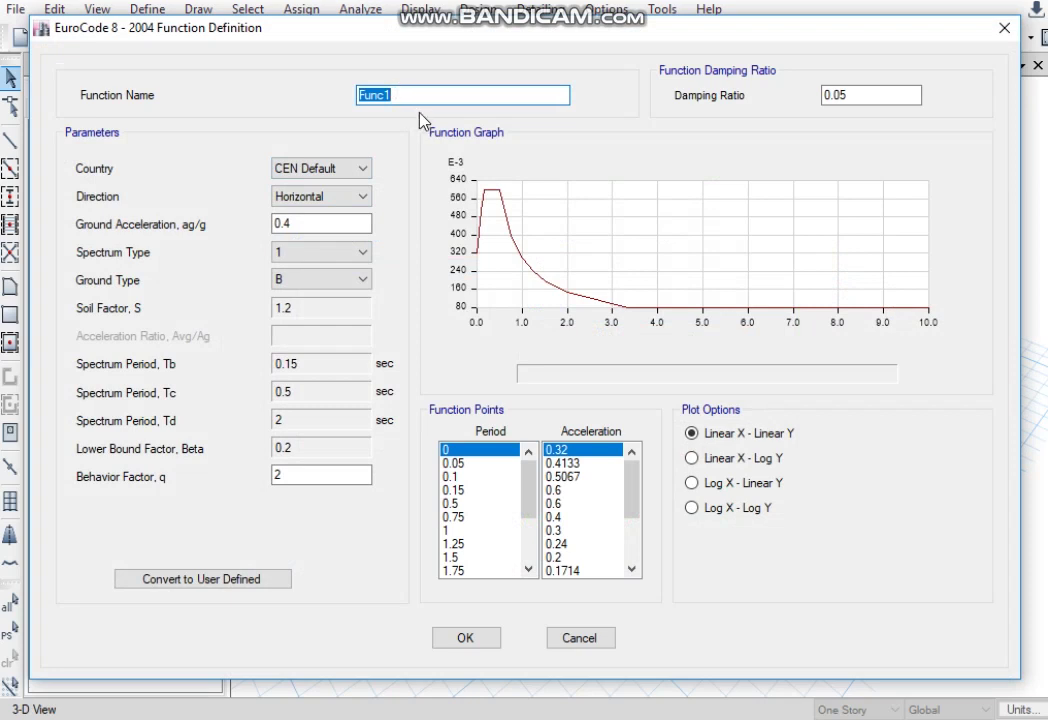
{"action": "type", "text": "Euro"}
- Set the Euro function to Horizontal direction, ground acceleration 0.15, spectrum type 2 and ground type C
{"action": "left_click", "coordinate": [351, 198]}
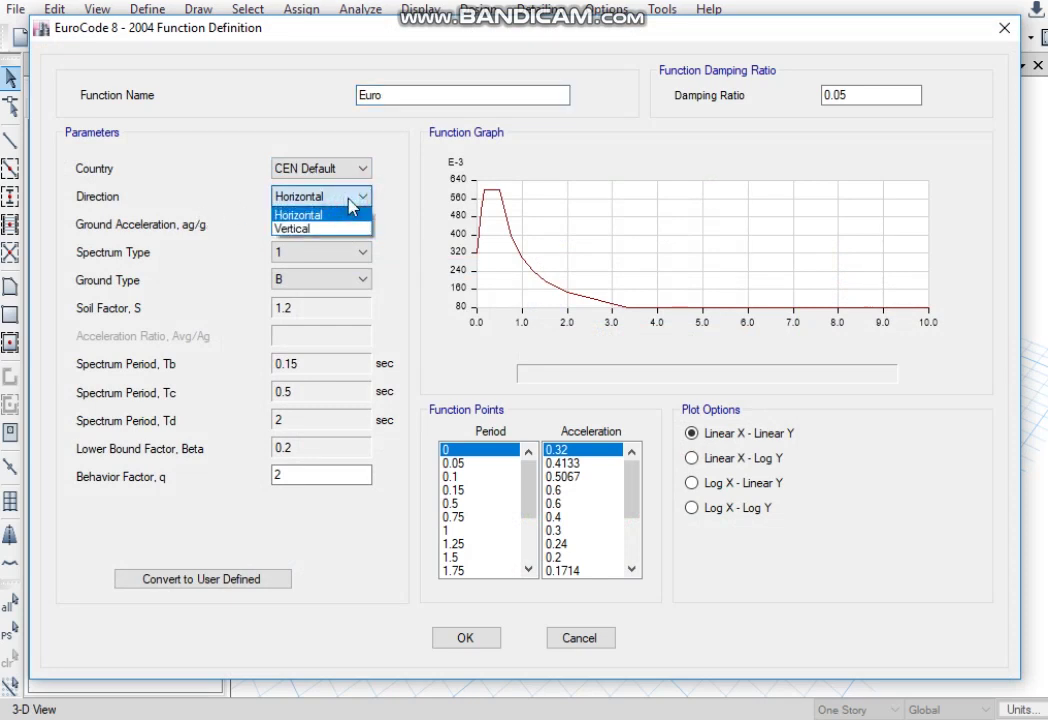
{"action": "left_click", "coordinate": [346, 212]}
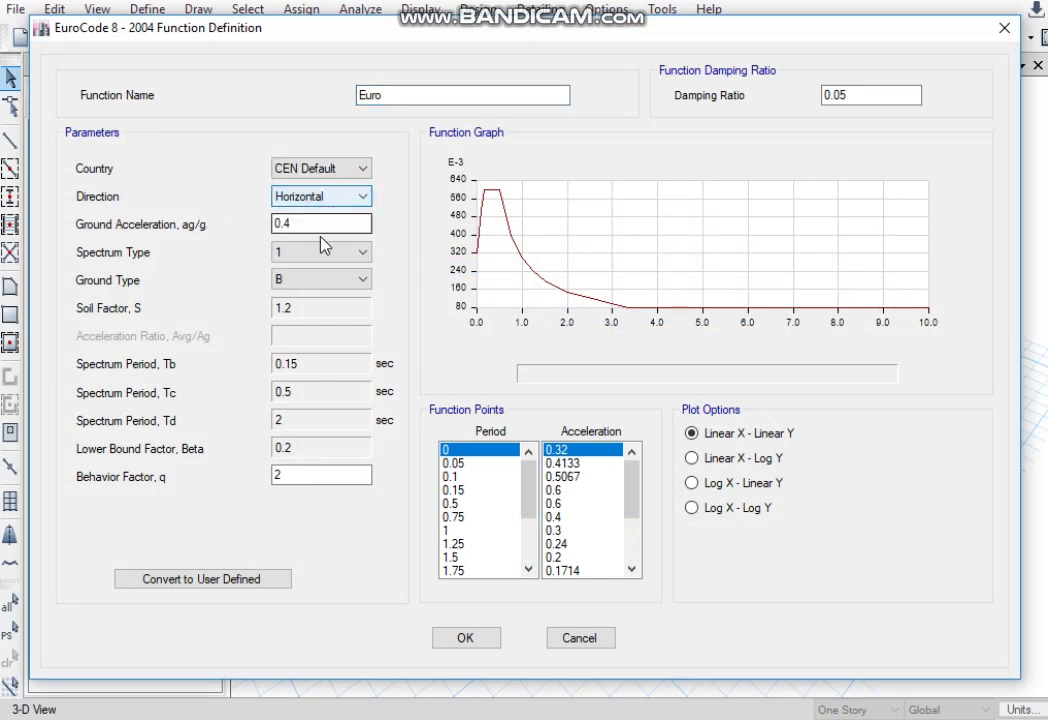
{"action": "left_click", "coordinate": [314, 224]}
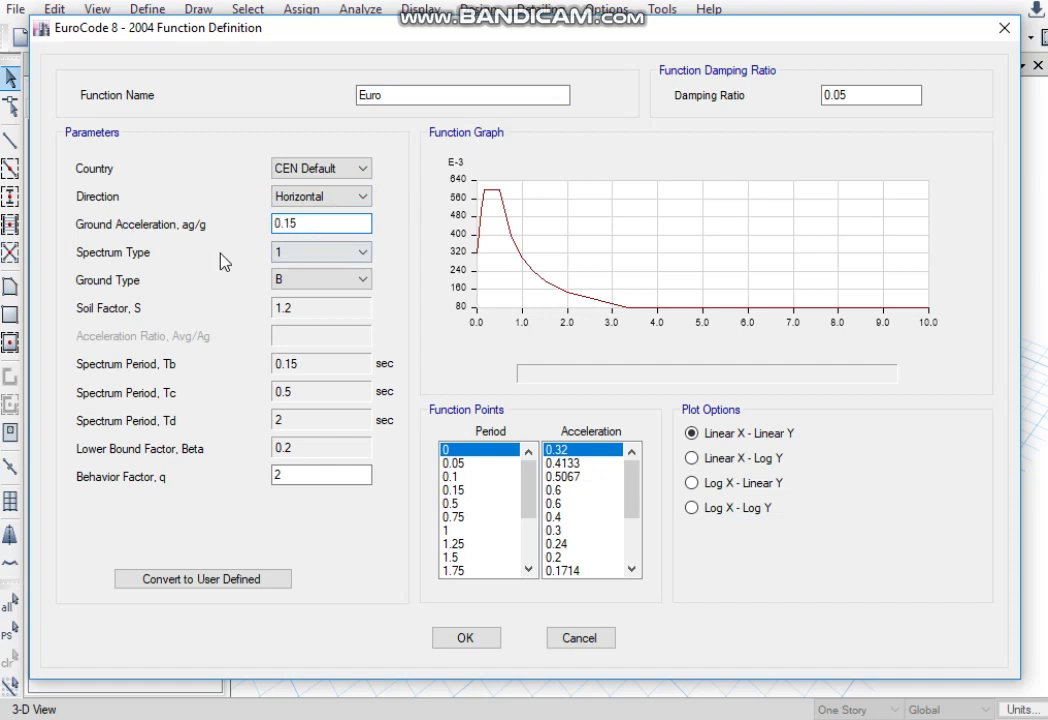
{"action": "left_click", "coordinate": [318, 252]}
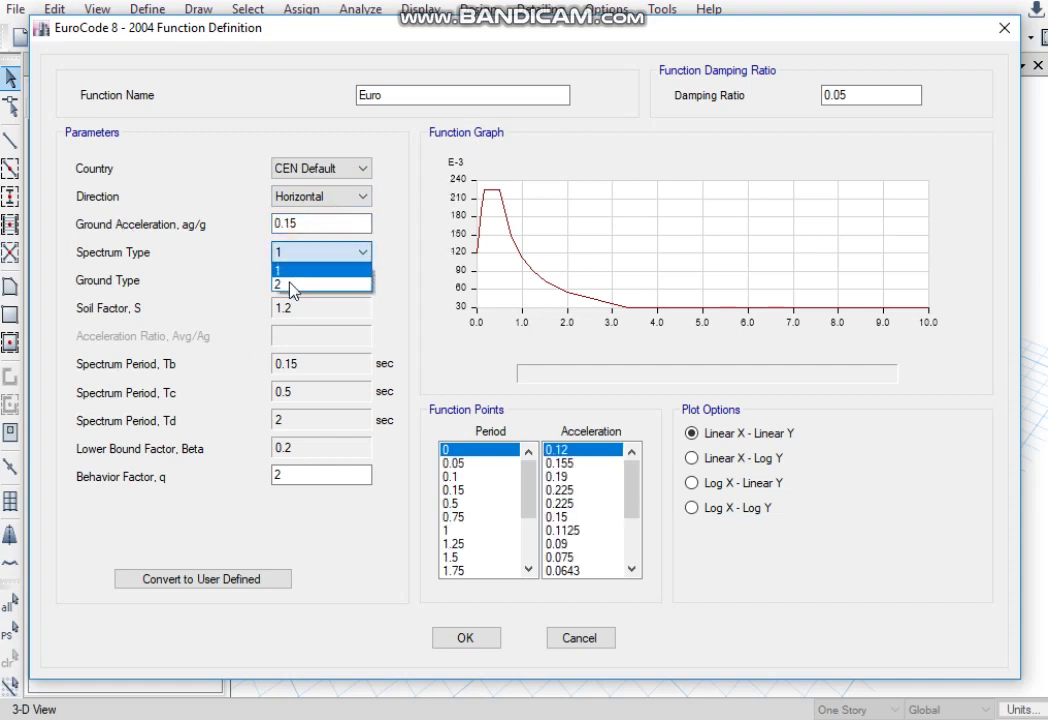
{"action": "left_click", "coordinate": [290, 283]}
{"action": "left_click", "coordinate": [304, 279]}
{"action": "left_click", "coordinate": [299, 325]}
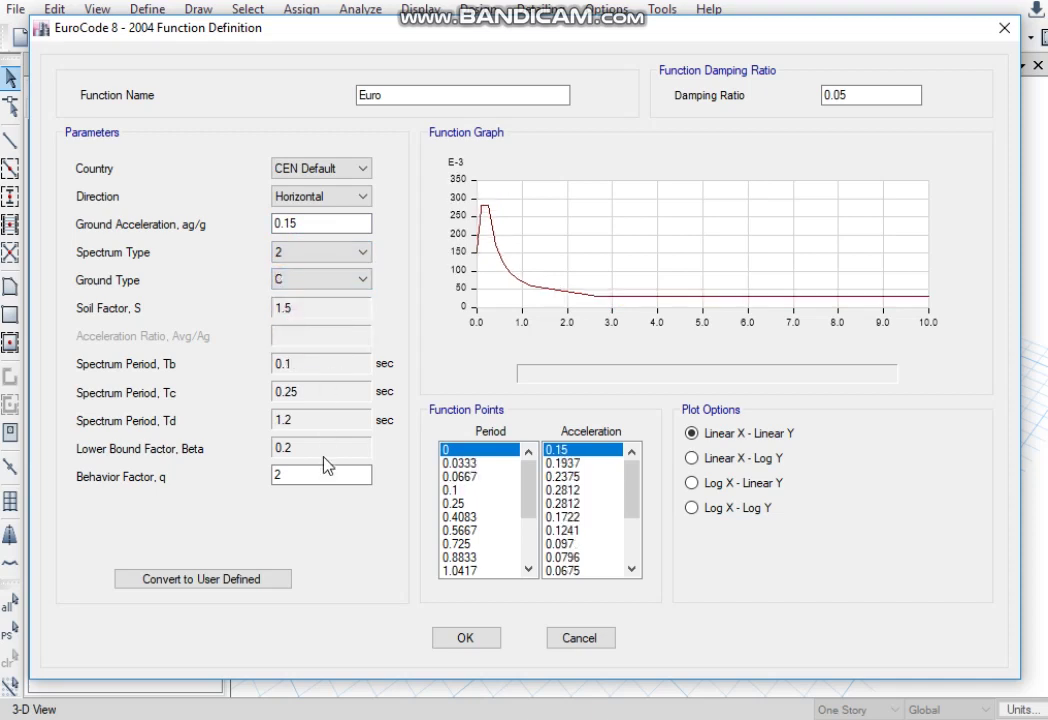
- Set the behavior factor q to 5, then convert the Euro function to user defined and accept it
{"action": "double_click", "coordinate": [300, 477]}
{"action": "left_click", "coordinate": [884, 98]}
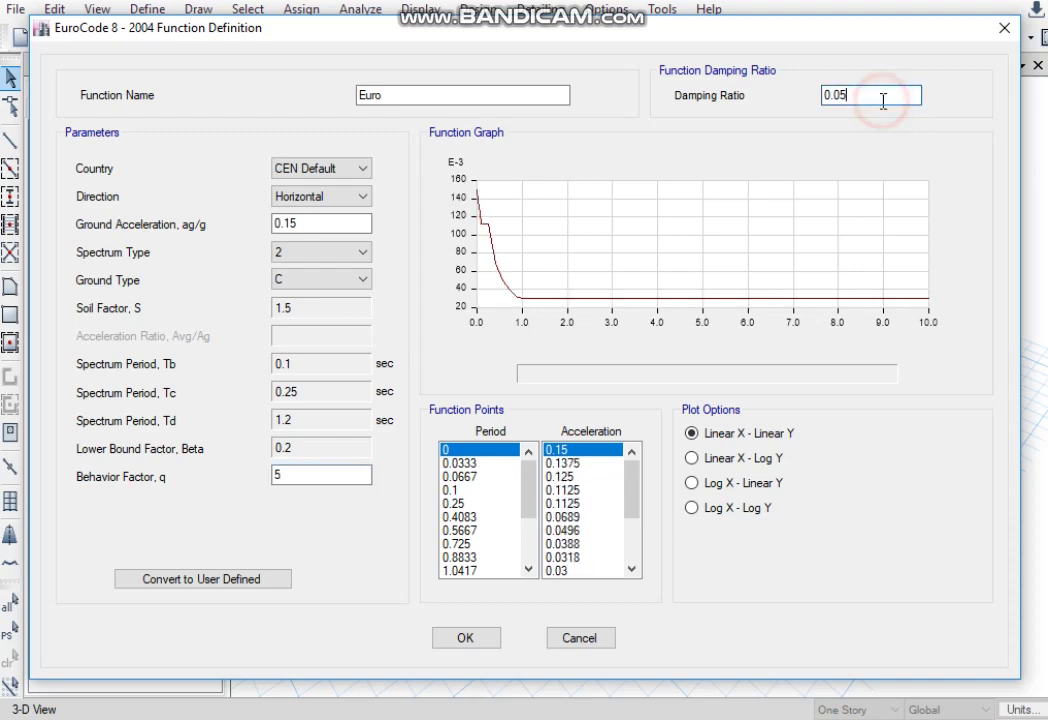
{"action": "left_click", "coordinate": [240, 580]}
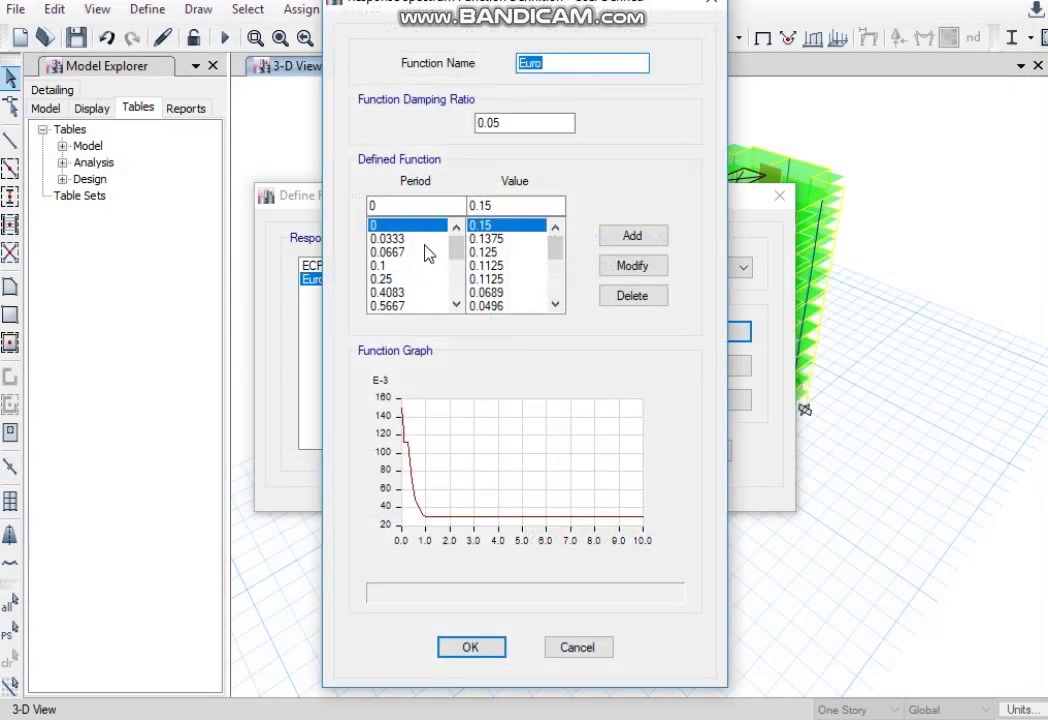
{"action": "left_click", "coordinate": [492, 650]}
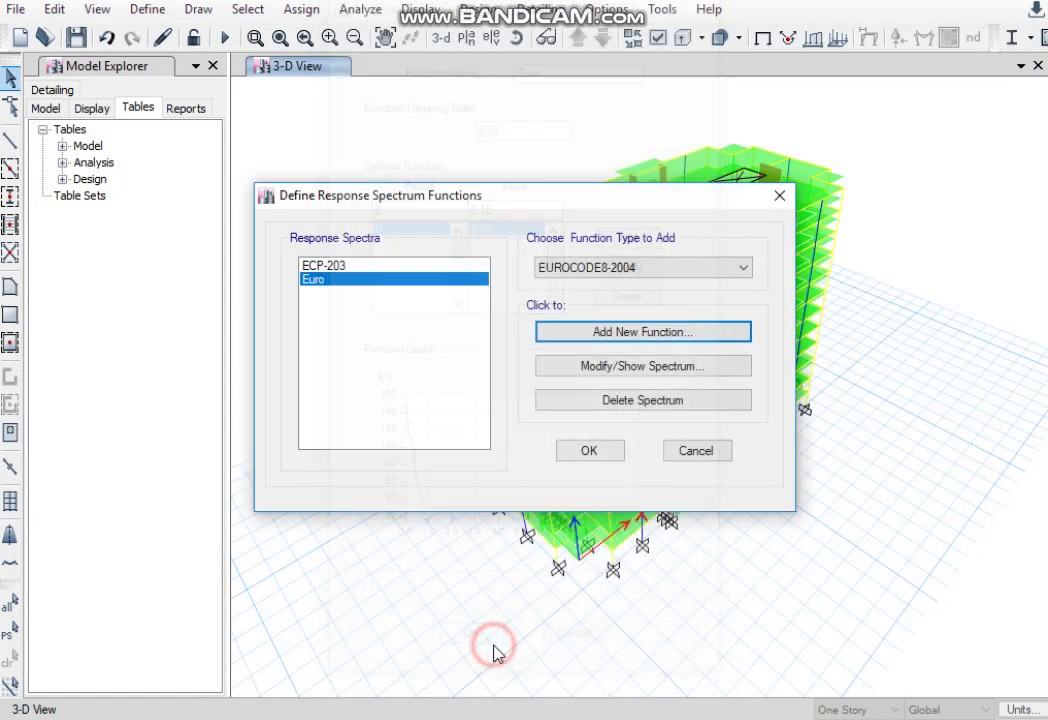
- Accept the response spectrum functions and add a load case named RSx Euro of type Response Spectrum
{"action": "left_click", "coordinate": [591, 452]}
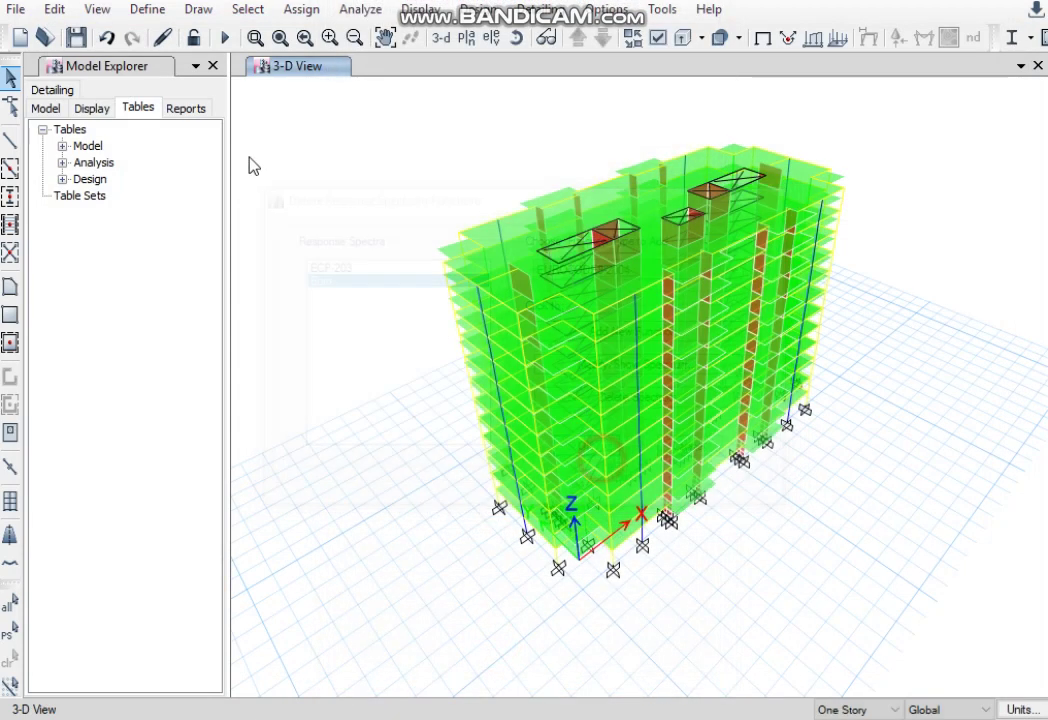
{"action": "left_click", "coordinate": [146, 12]}
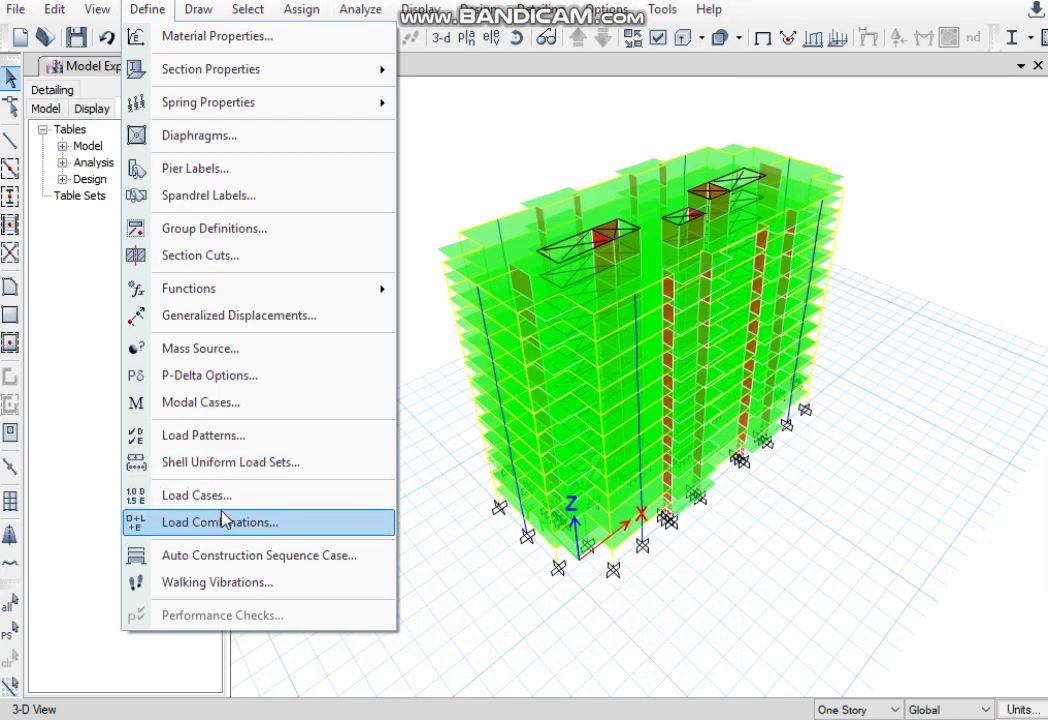
{"action": "left_click", "coordinate": [224, 510]}
{"action": "left_click", "coordinate": [778, 249]}
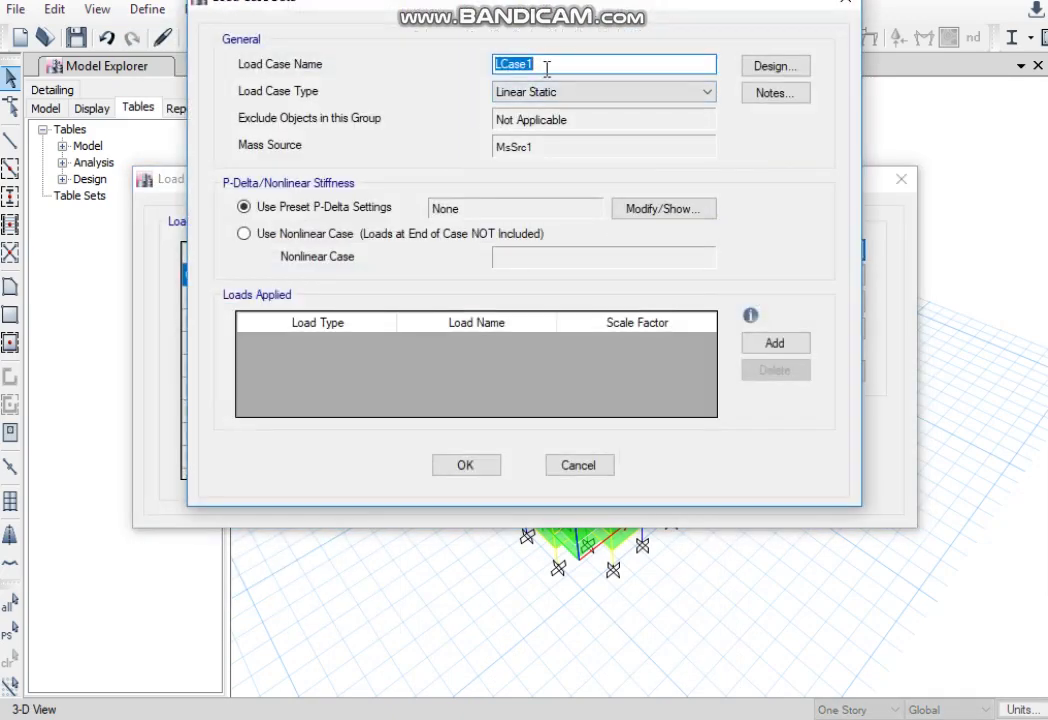
{"action": "type", "text": "RSx Euro"}
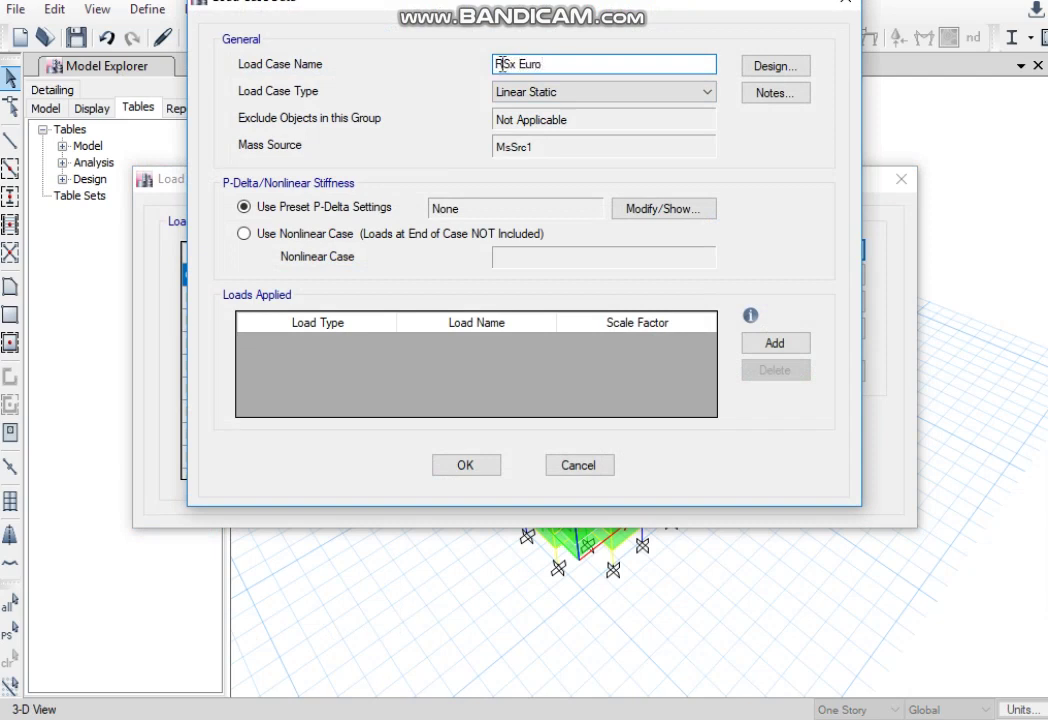
{"action": "left_click", "coordinate": [627, 91]}
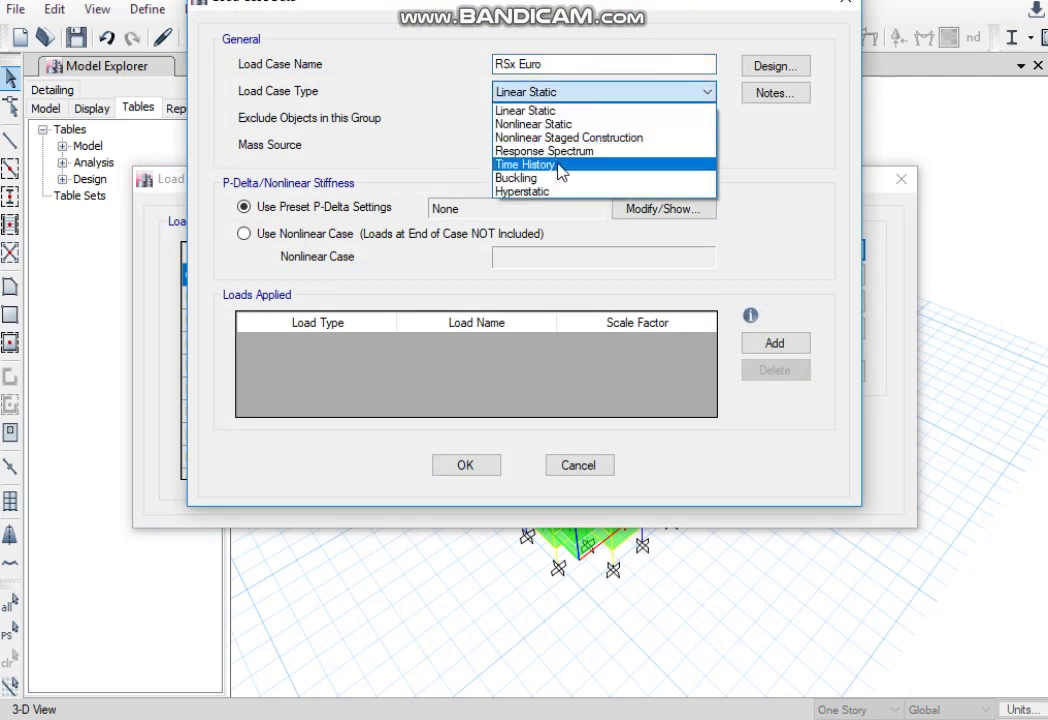
{"action": "left_click", "coordinate": [583, 151]}
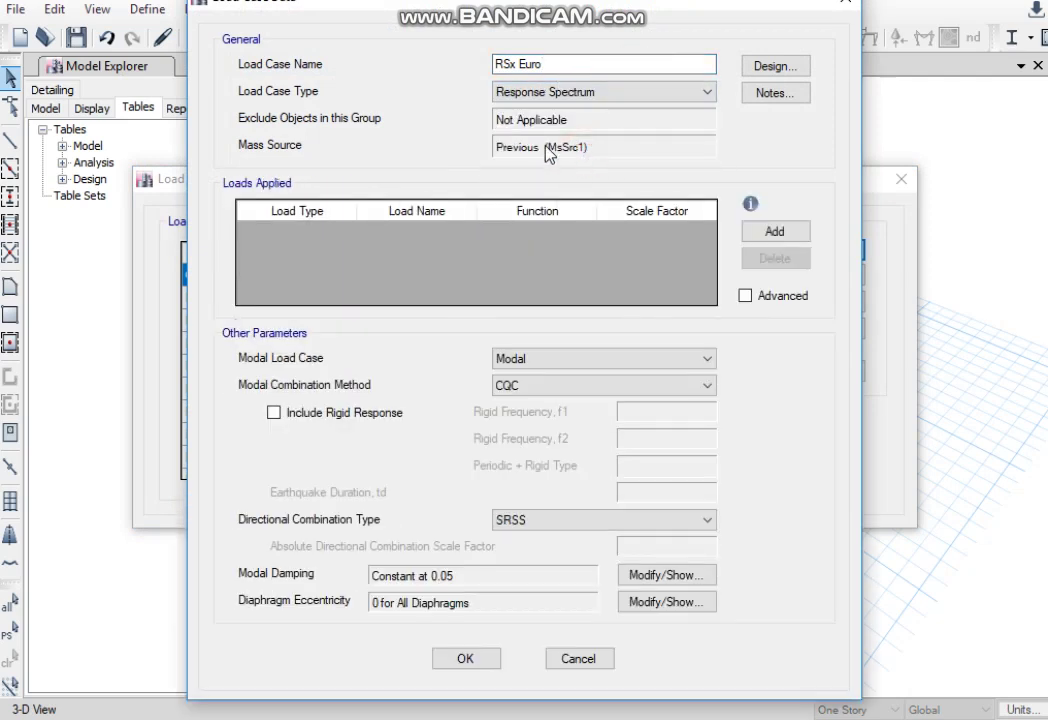
- Add an acceleration load to RSx Euro in direction U1 using the Euro function, keeping the default scale factor
{"action": "left_click", "coordinate": [768, 232]}
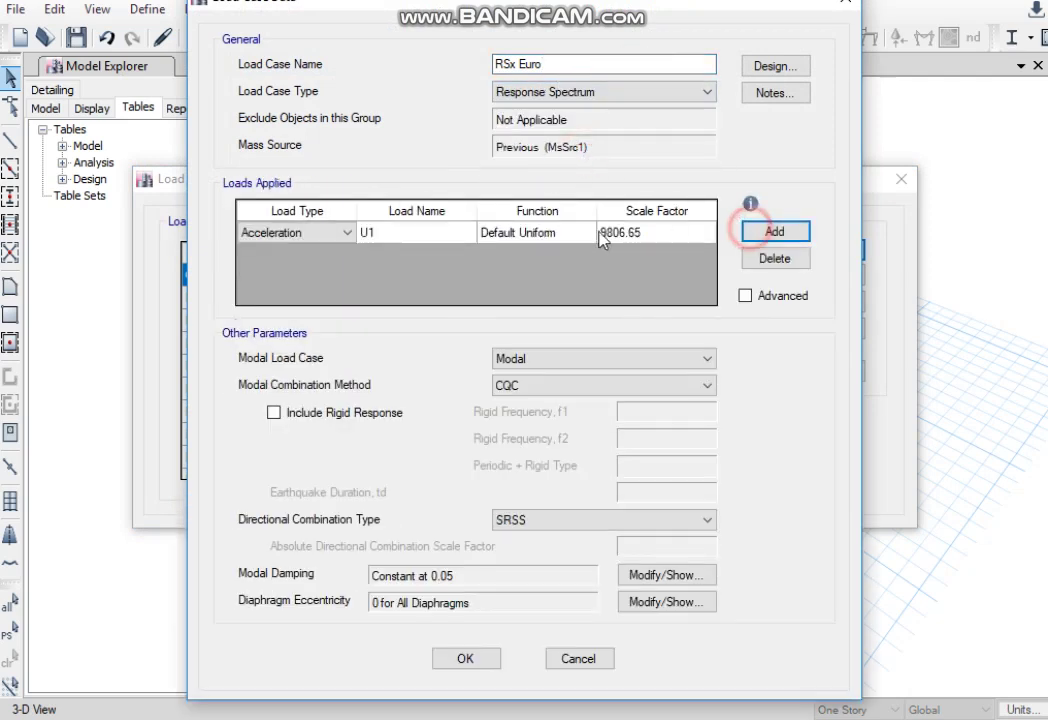
{"action": "left_click", "coordinate": [467, 232]}
{"action": "left_click", "coordinate": [388, 252]}
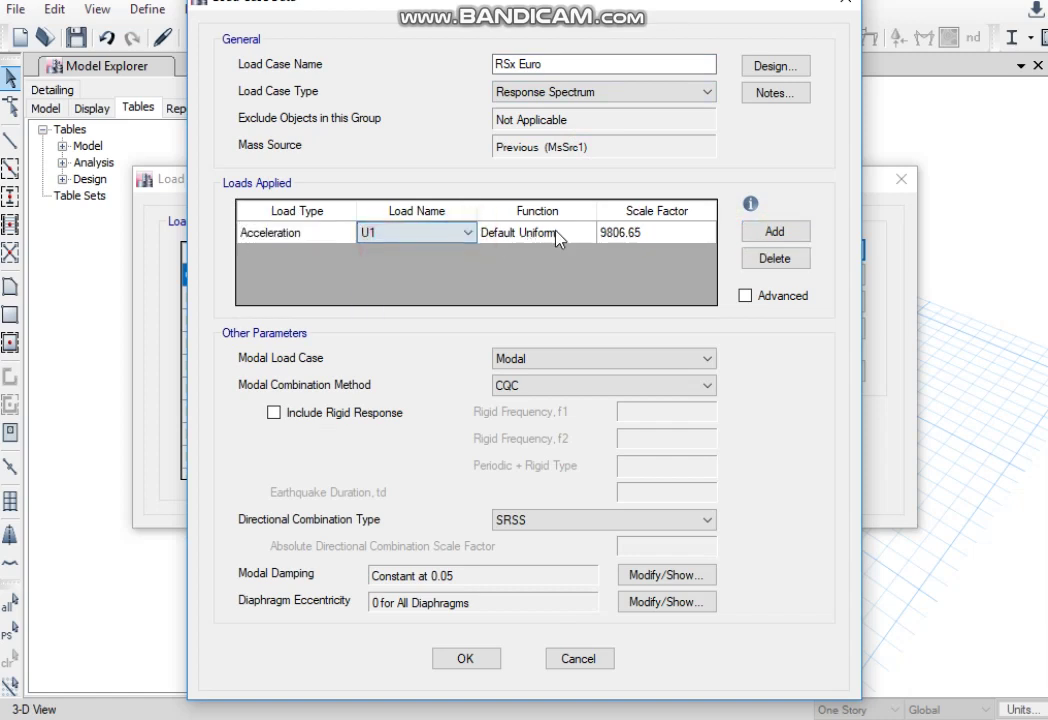
{"action": "left_click", "coordinate": [517, 234]}
{"action": "left_click", "coordinate": [501, 278]}
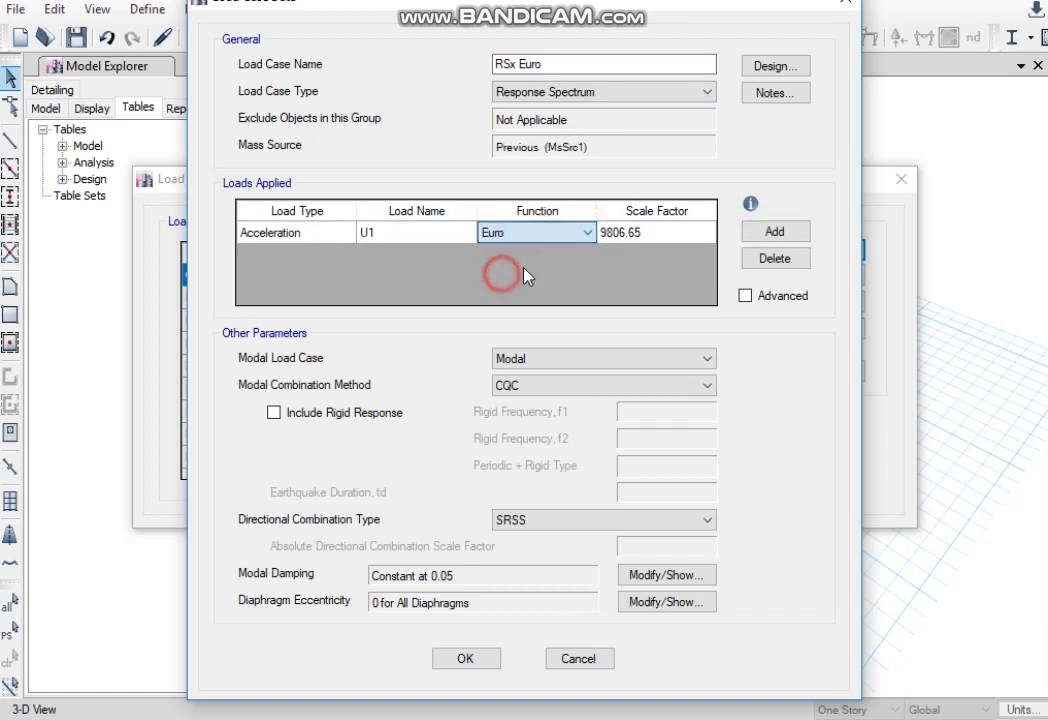
{"action": "left_click", "coordinate": [656, 237]}
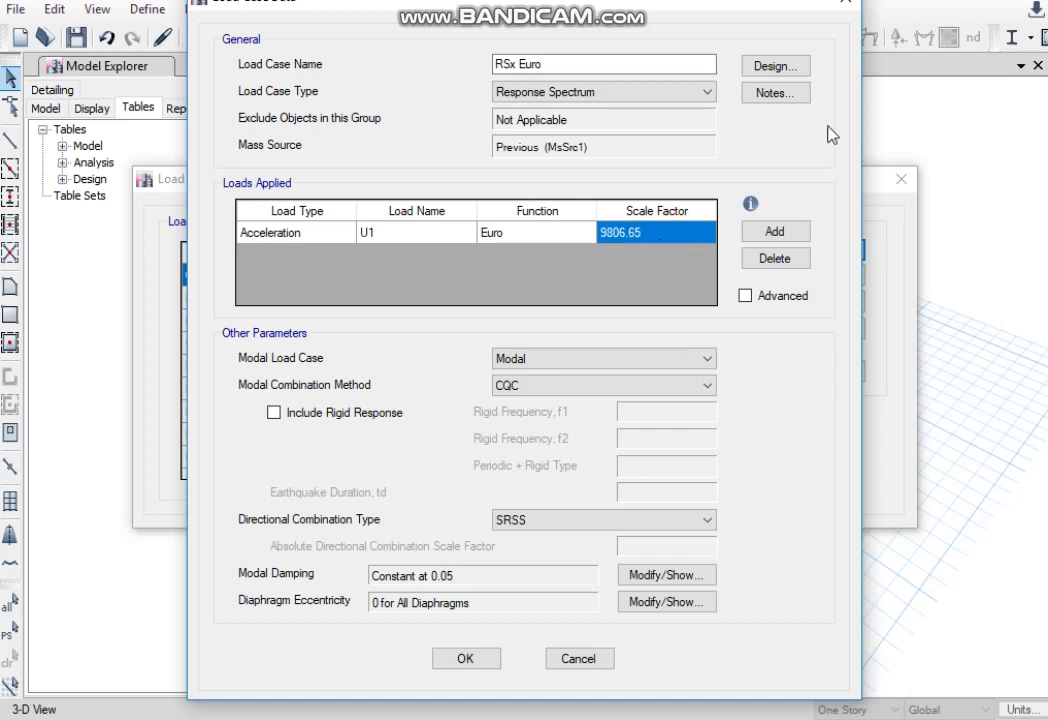
{"action": "left_click", "coordinate": [1015, 5]}
{"action": "mouse_move", "coordinate": [598, 155]}
{"action": "left_mouse_down"}
{"action": "mouse_move", "coordinate": [625, 206]}
{"action": "mouse_move", "coordinate": [633, 148]}
{"action": "mouse_move", "coordinate": [621, 177]}
{"action": "left_mouse_up"}
{"action": "mouse_move", "coordinate": [677, 118]}
{"action": "left_mouse_down"}
{"action": "mouse_move", "coordinate": [678, 166]}
{"action": "mouse_move", "coordinate": [691, 138]}
{"action": "mouse_move", "coordinate": [731, 153]}
{"action": "left_mouse_up"}
{"action": "left_click_drag", "start_coordinate": [806, 160], "coordinate": [545, 238]}
{"action": "mouse_move", "coordinate": [638, 205]}
{"action": "left_mouse_down"}
{"action": "mouse_move", "coordinate": [649, 263]}
{"action": "mouse_move", "coordinate": [658, 242]}
{"action": "mouse_move", "coordinate": [695, 262]}
{"action": "left_mouse_up"}
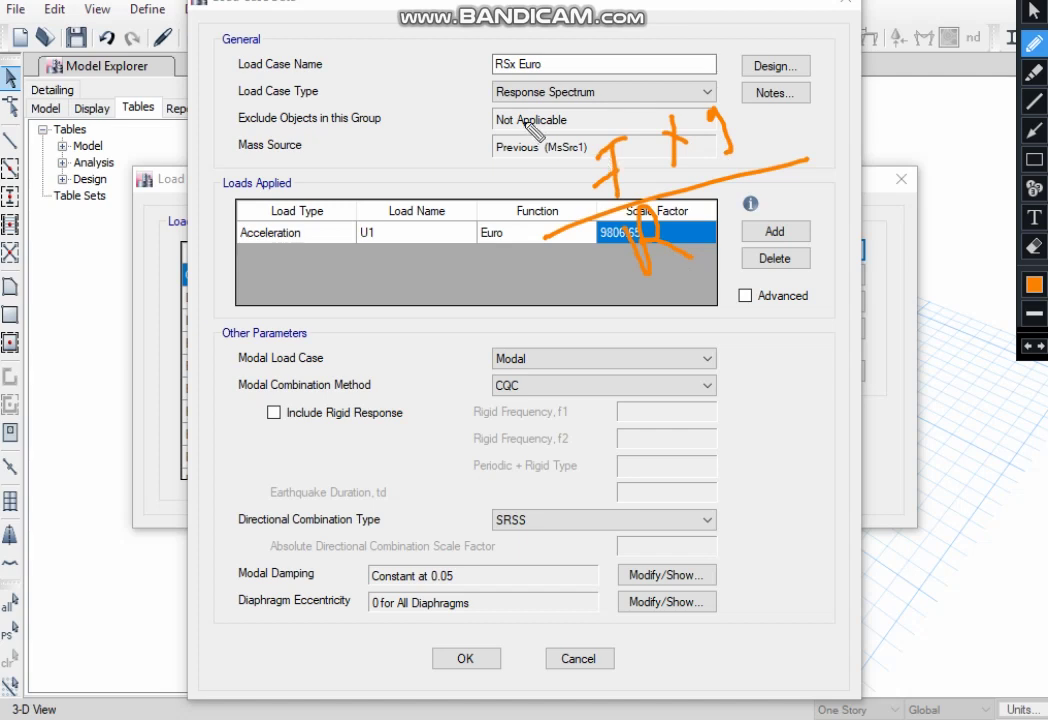
{"action": "mouse_move", "coordinate": [513, 58]}
{"action": "left_mouse_down"}
{"action": "mouse_move", "coordinate": [532, 126]}
{"action": "mouse_move", "coordinate": [594, 42]}
{"action": "left_mouse_up"}
{"action": "left_click_drag", "start_coordinate": [540, 95], "coordinate": [594, 87]}
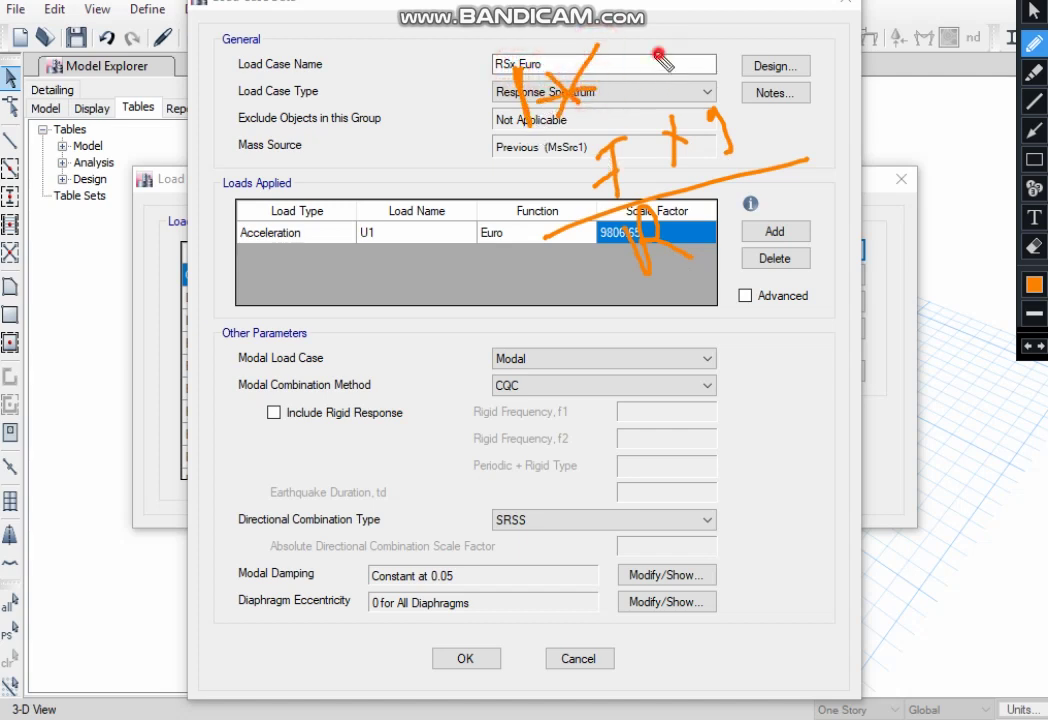
{"action": "left_click_drag", "start_coordinate": [662, 56], "coordinate": [688, 102]}
{"action": "left_click_drag", "start_coordinate": [742, 32], "coordinate": [748, 98]}
{"action": "mouse_move", "coordinate": [812, 74]}
{"action": "left_mouse_down"}
{"action": "mouse_move", "coordinate": [830, 34]}
{"action": "mouse_move", "coordinate": [814, 84]}
{"action": "left_mouse_up"}
{"action": "left_click_drag", "start_coordinate": [860, 30], "coordinate": [850, 82]}
{"action": "mouse_move", "coordinate": [688, 285]}
{"action": "left_mouse_down"}
{"action": "mouse_move", "coordinate": [715, 336]}
{"action": "mouse_move", "coordinate": [736, 337]}
{"action": "mouse_move", "coordinate": [732, 329]}
{"action": "mouse_move", "coordinate": [755, 358]}
{"action": "mouse_move", "coordinate": [785, 307]}
{"action": "mouse_move", "coordinate": [816, 339]}
{"action": "mouse_move", "coordinate": [785, 370]}
{"action": "left_mouse_up"}
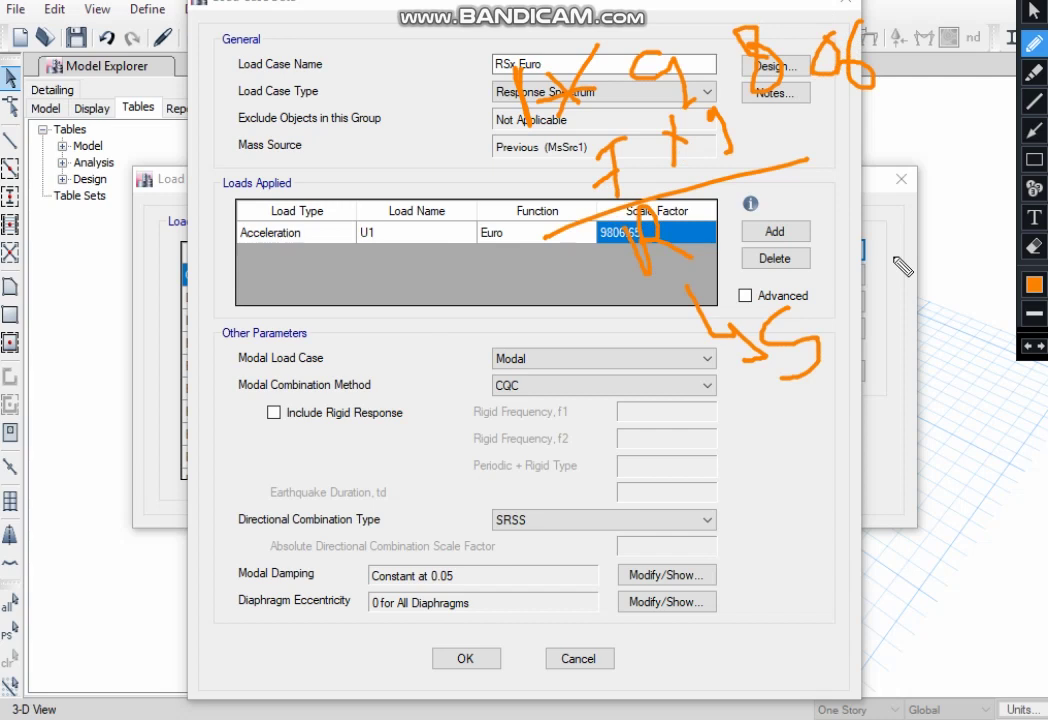
{"action": "mouse_move", "coordinate": [258, 160]}
{"action": "left_mouse_down"}
{"action": "mouse_move", "coordinate": [298, 190]}
{"action": "mouse_move", "coordinate": [355, 192]}
{"action": "left_mouse_up"}
{"action": "left_click_drag", "start_coordinate": [345, 240], "coordinate": [335, 280]}
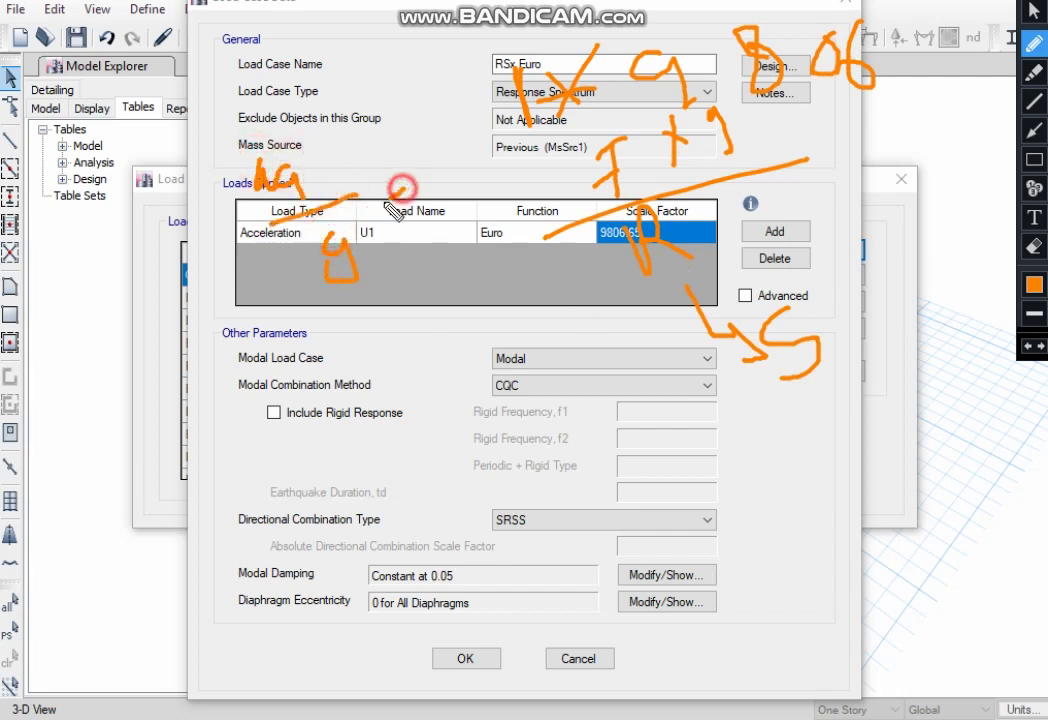
{"action": "left_click_drag", "start_coordinate": [385, 192], "coordinate": [405, 186]}
{"action": "left_click_drag", "start_coordinate": [468, 176], "coordinate": [470, 195]}
{"action": "left_click_drag", "start_coordinate": [490, 135], "coordinate": [450, 165]}
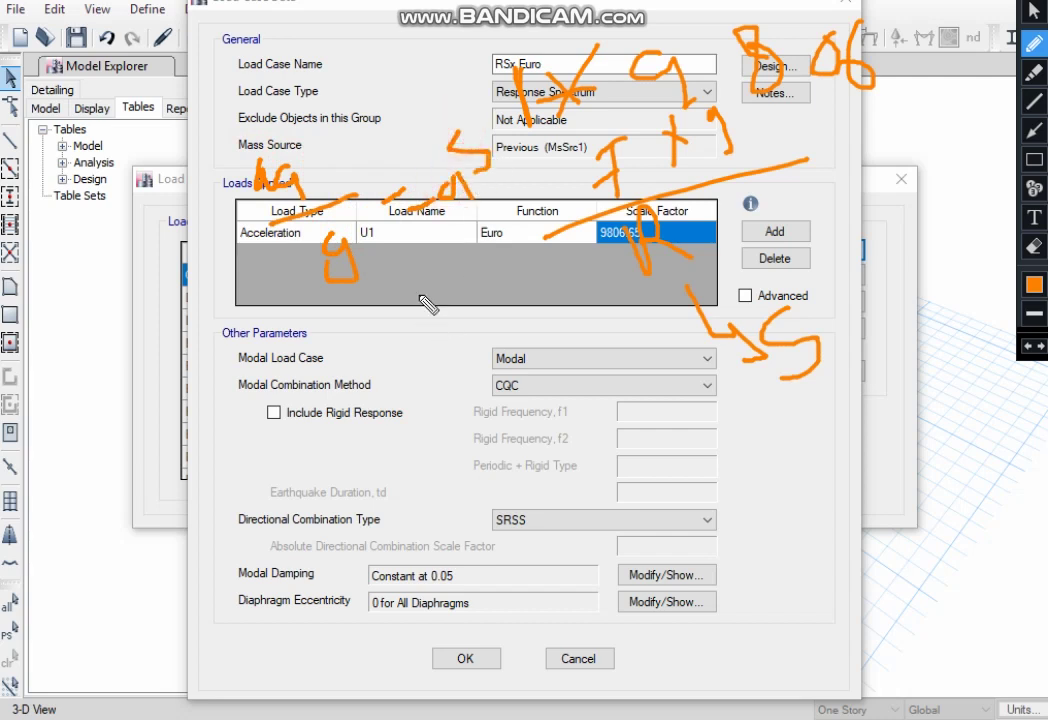
{"action": "left_click", "coordinate": [1033, 12]}
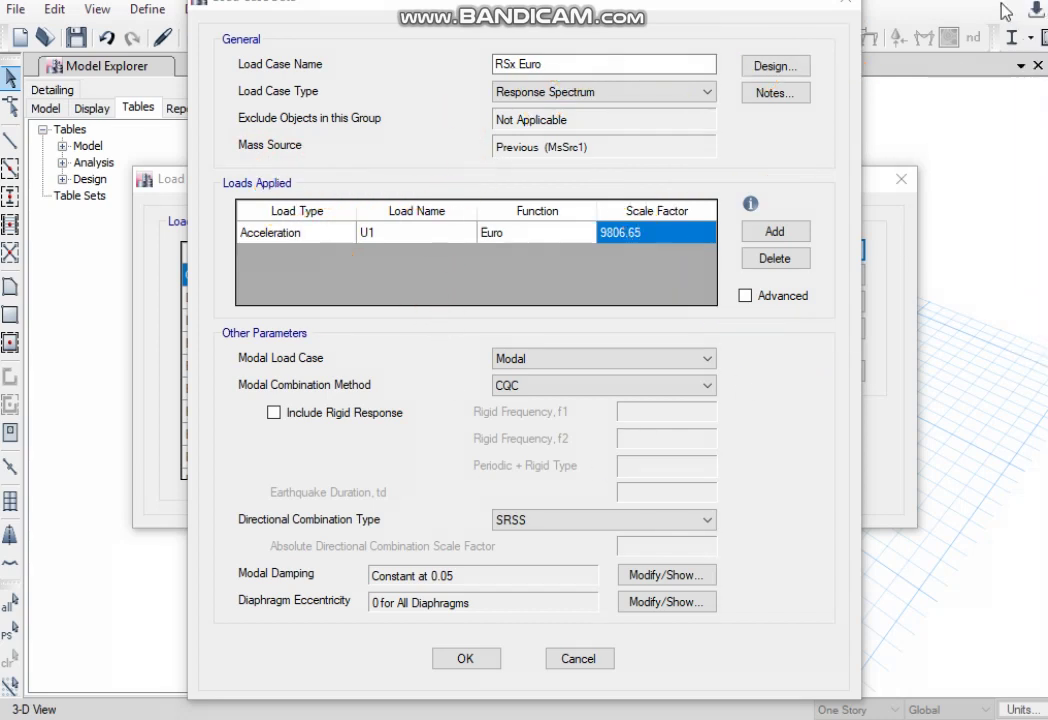
- Set the diaphragm eccentricity ratio of RSx Euro to 0.05 and confirm the load case definitions
{"action": "left_click", "coordinate": [624, 600]}
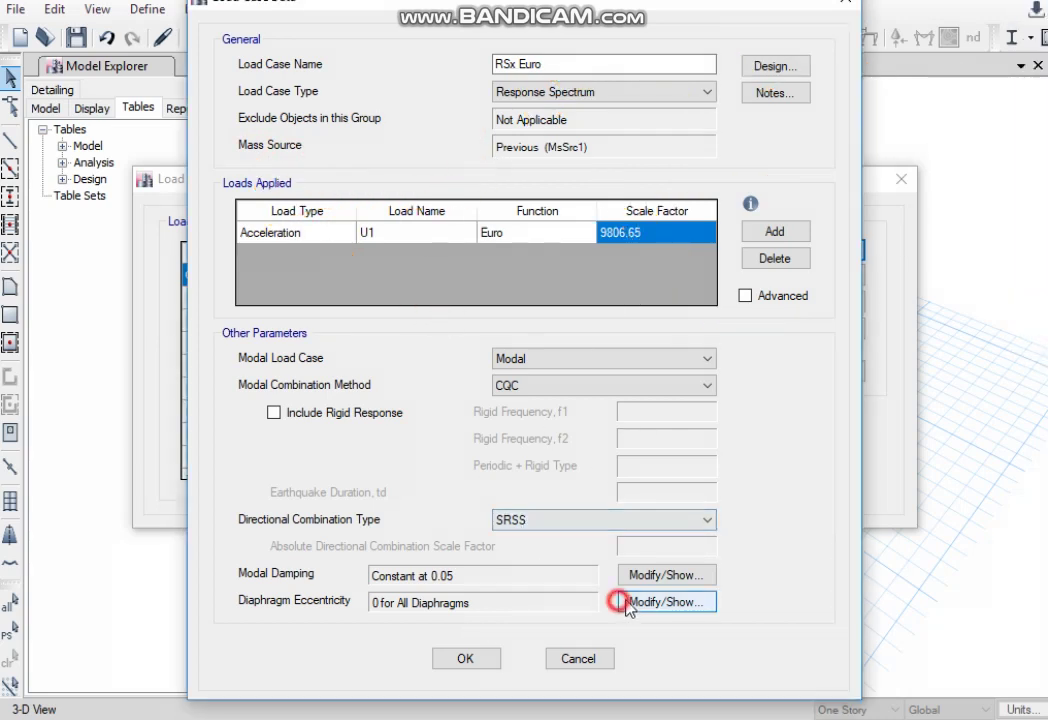
{"action": "double_click", "coordinate": [707, 208]}
{"action": "type", "text": "0.05"}
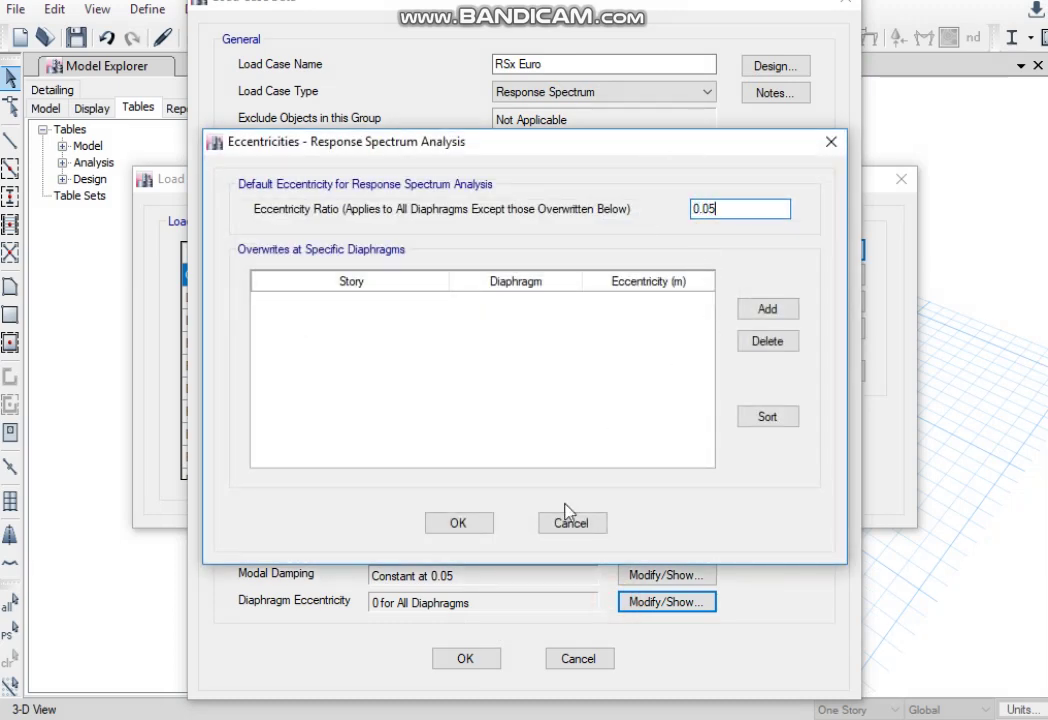
{"action": "left_click", "coordinate": [476, 526]}
{"action": "left_click", "coordinate": [466, 660]}
{"action": "left_click", "coordinate": [770, 438]}
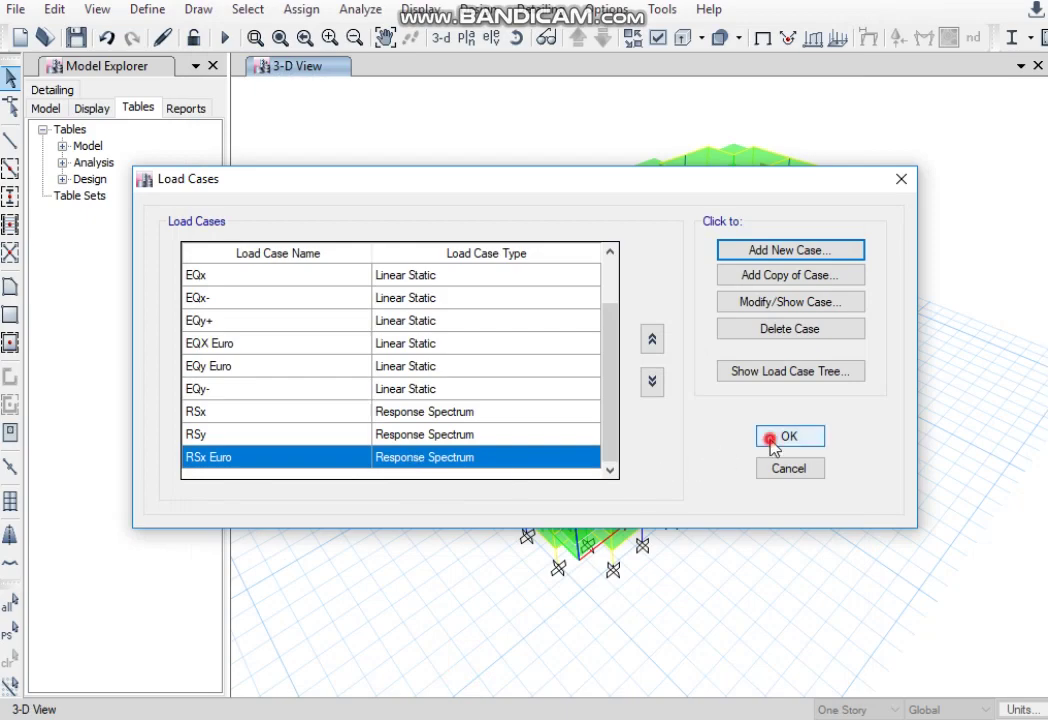
- Open the settings for load cases to run and set EQx, EQx- and EQy+ to Do Not Run
{"action": "left_click", "coordinate": [360, 10]}
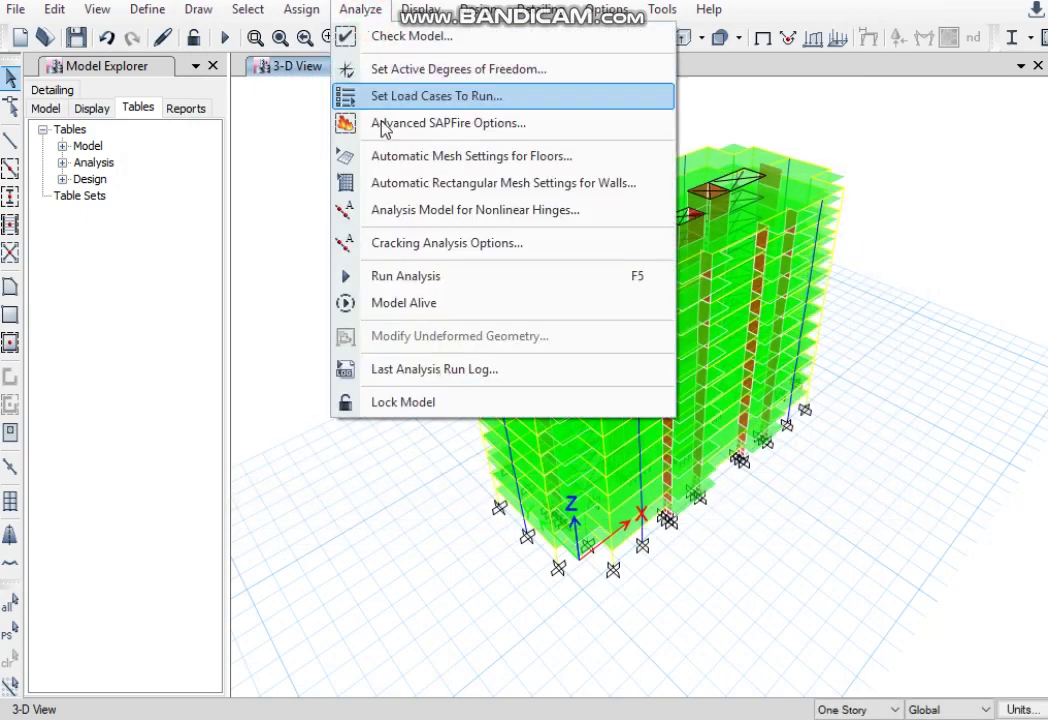
{"action": "left_click", "coordinate": [435, 97]}
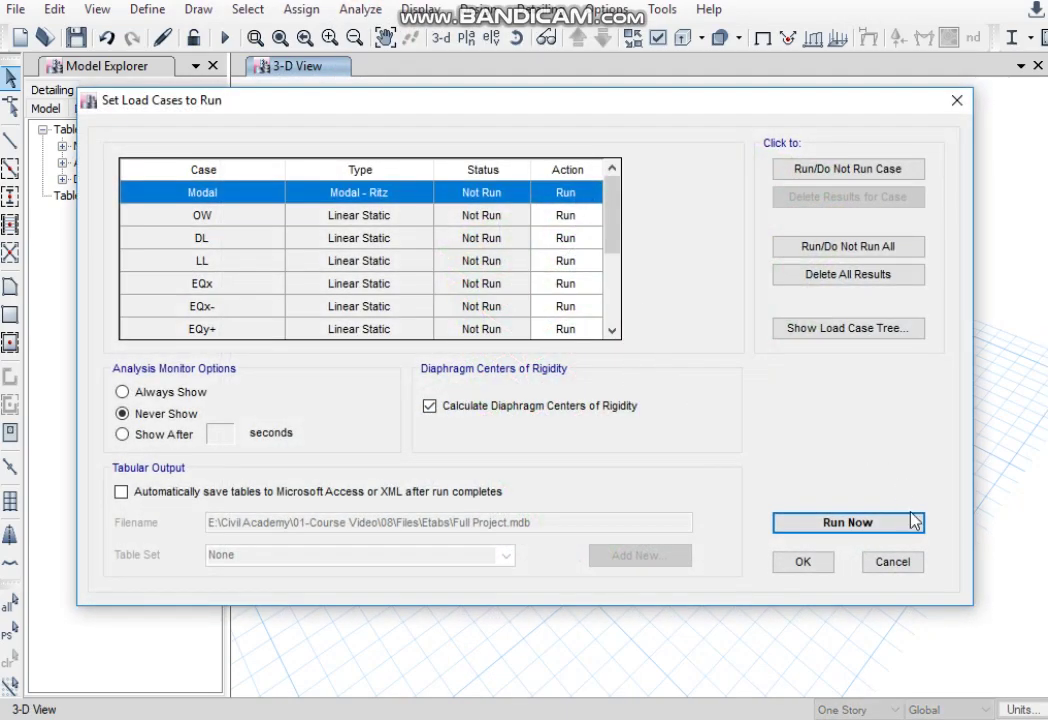
{"action": "left_click", "coordinate": [236, 284]}
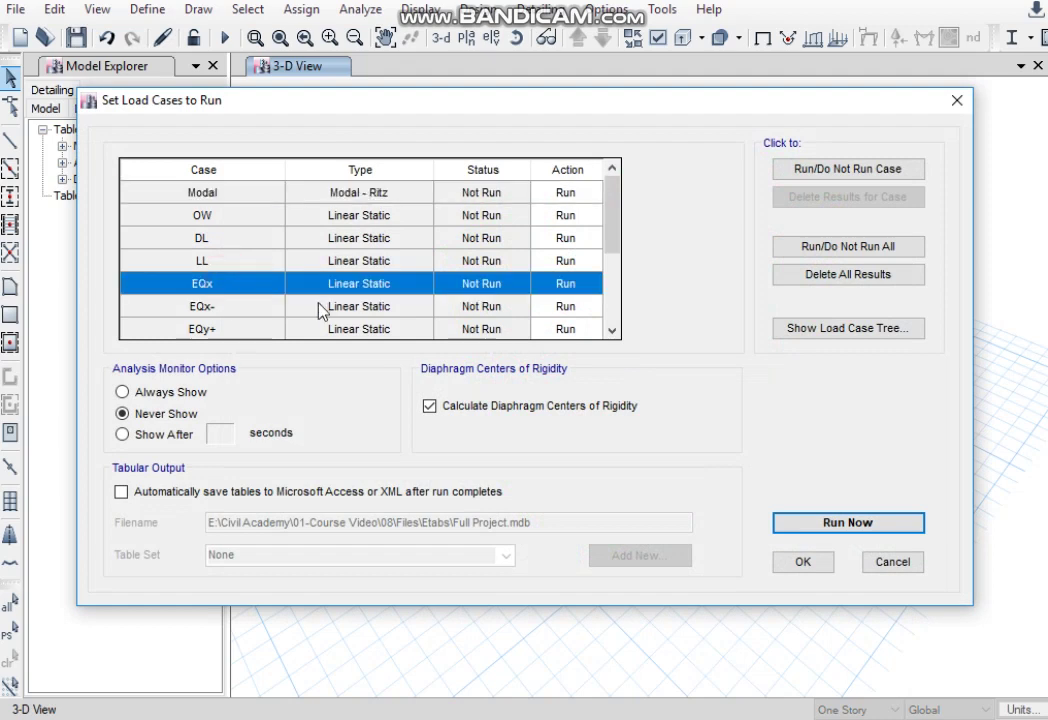
{"action": "left_click", "coordinate": [865, 169]}
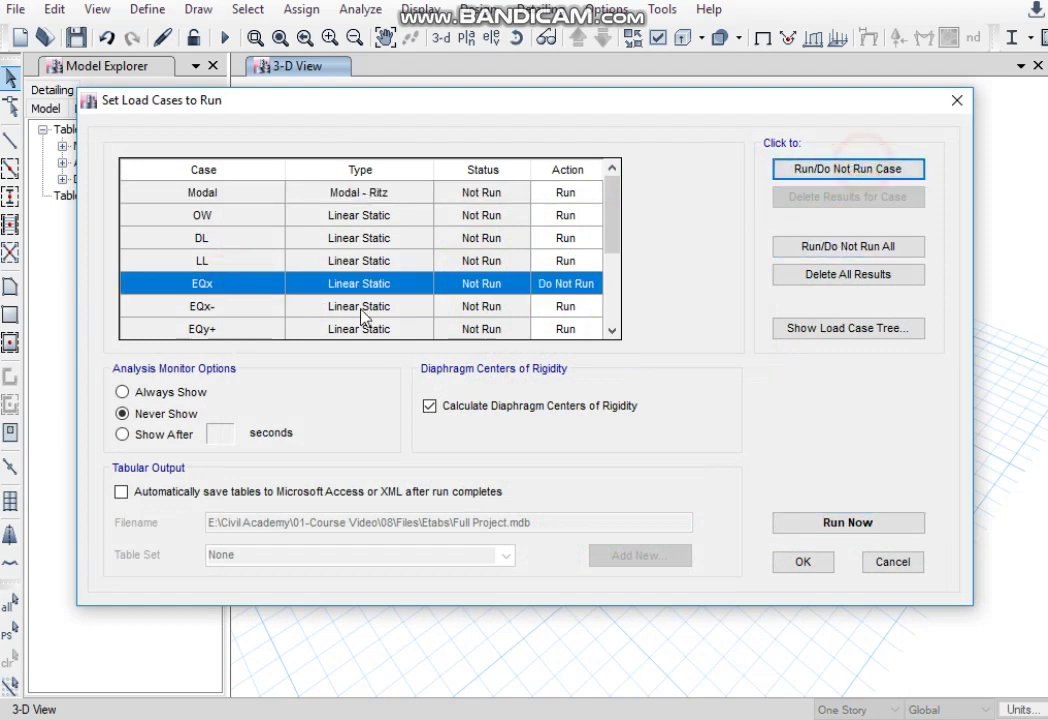
{"action": "left_click", "coordinate": [255, 309]}
{"action": "left_click", "coordinate": [809, 168]}
{"action": "scroll", "coordinate": [269, 276], "scroll_direction": "down", "scroll_amount": 2}
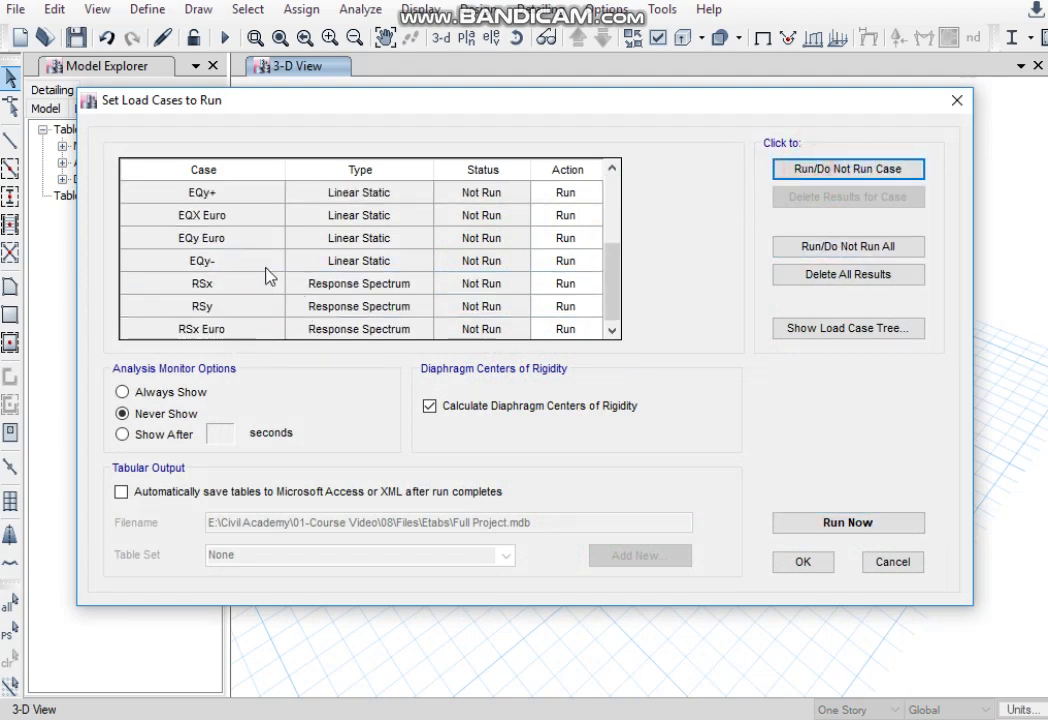
{"action": "scroll", "coordinate": [230, 275], "scroll_direction": "up", "scroll_amount": 1}
{"action": "left_click", "coordinate": [229, 268]}
{"action": "left_click", "coordinate": [784, 168]}
- Set the EQX Euro, EQy Euro and EQy- load cases to Do Not Run
{"action": "left_click", "coordinate": [241, 302]}
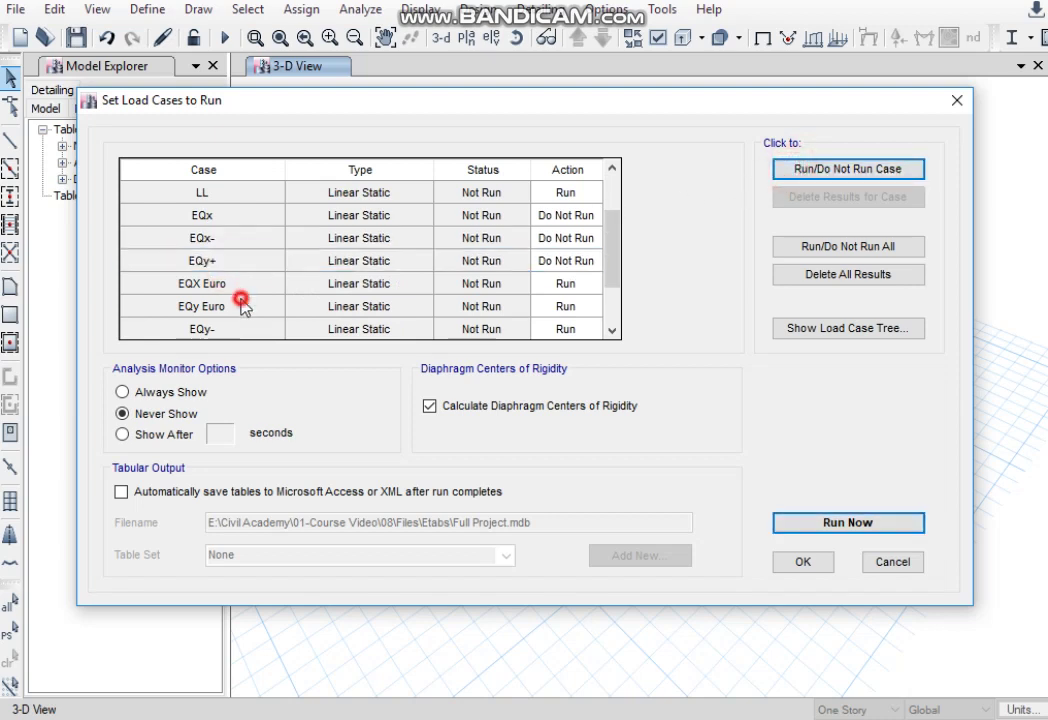
{"action": "left_click", "coordinate": [262, 285]}
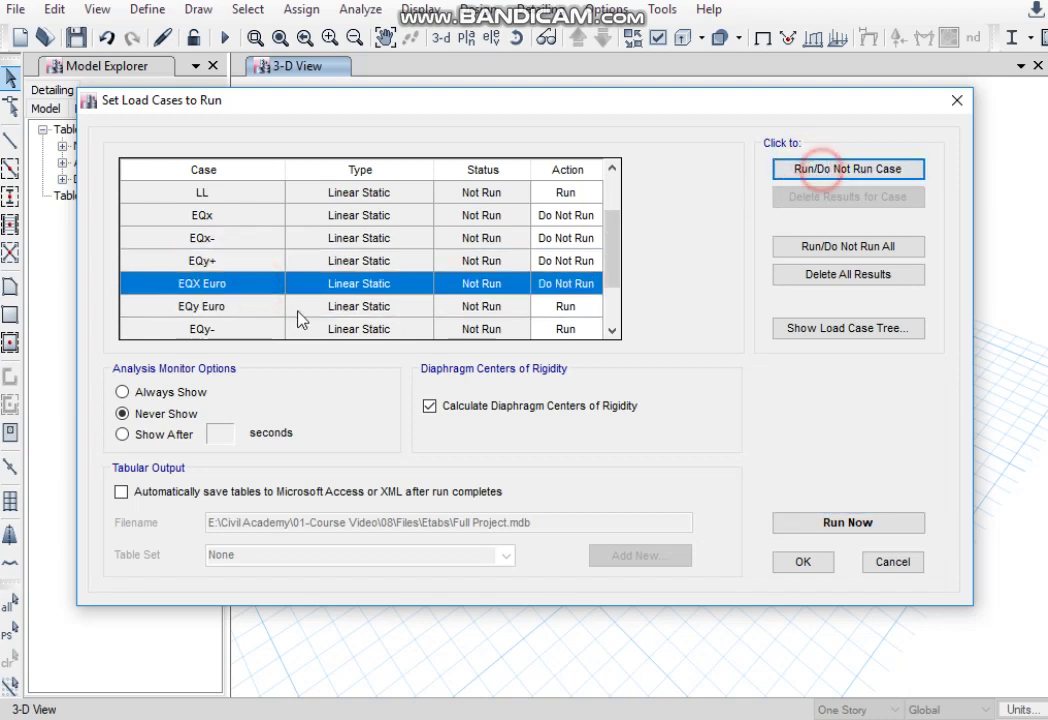
{"action": "left_click", "coordinate": [812, 169]}
{"action": "left_click", "coordinate": [240, 308]}
{"action": "left_click", "coordinate": [802, 168]}
{"action": "left_click", "coordinate": [262, 330]}
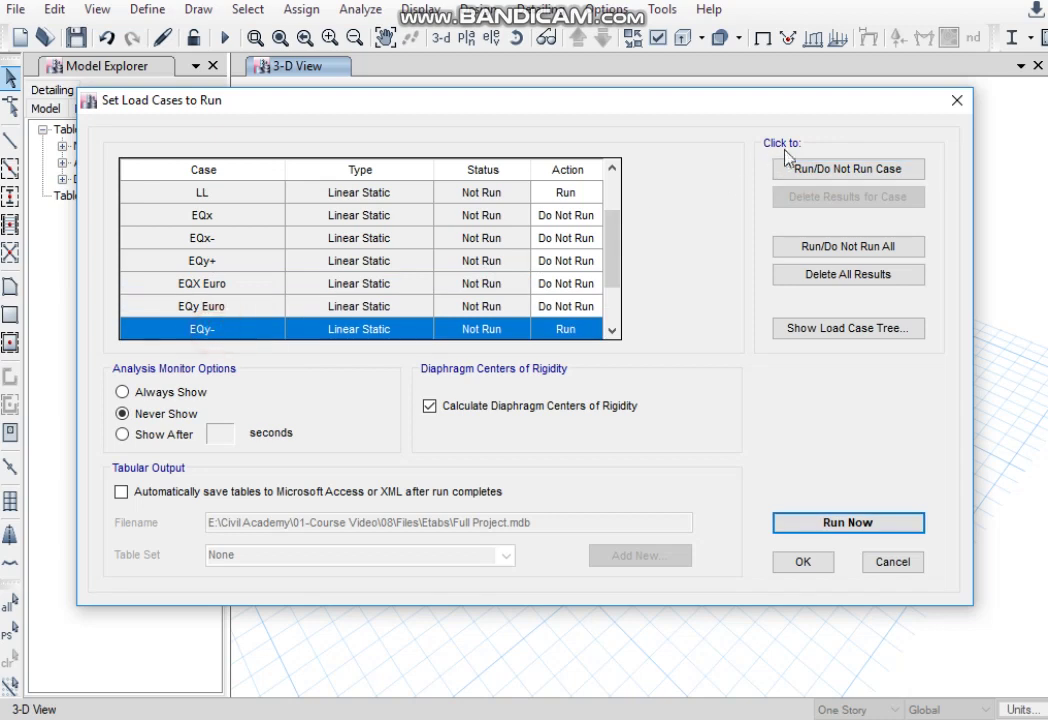
{"action": "left_click", "coordinate": [806, 166]}
- Run the analysis with the load cases still set to Run, including RSx, RSy and RSx Euro
{"action": "scroll", "coordinate": [352, 224], "scroll_direction": "down", "scroll_amount": 1}
{"action": "scroll", "coordinate": [258, 315], "scroll_direction": "down", "scroll_amount": 1}
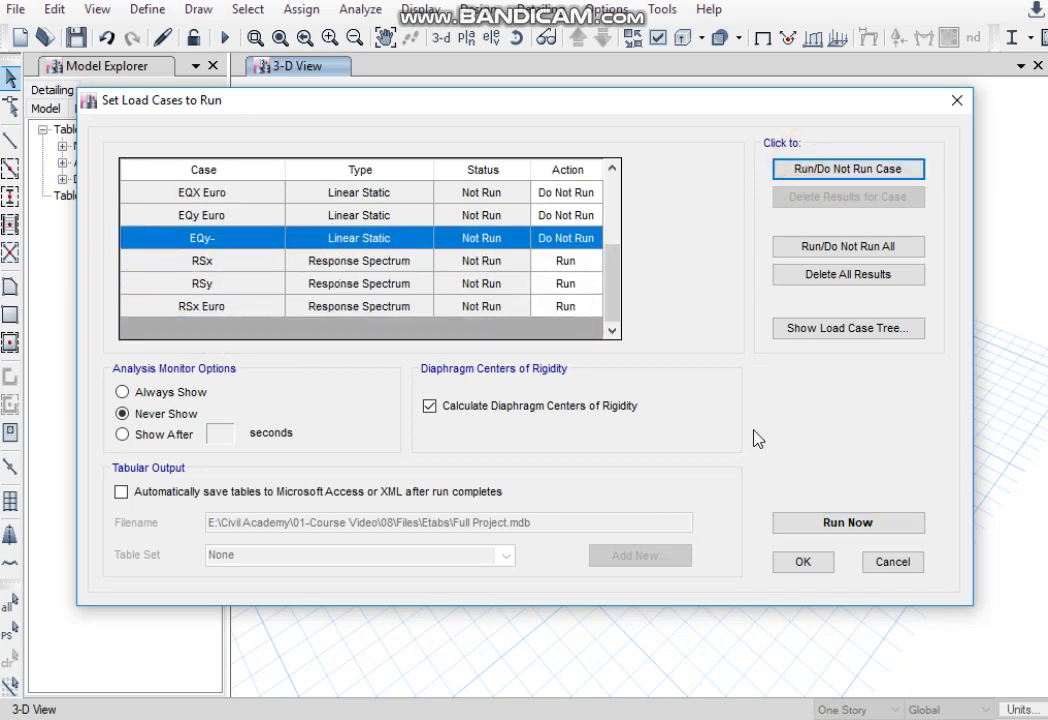
{"action": "left_click", "coordinate": [848, 523]}
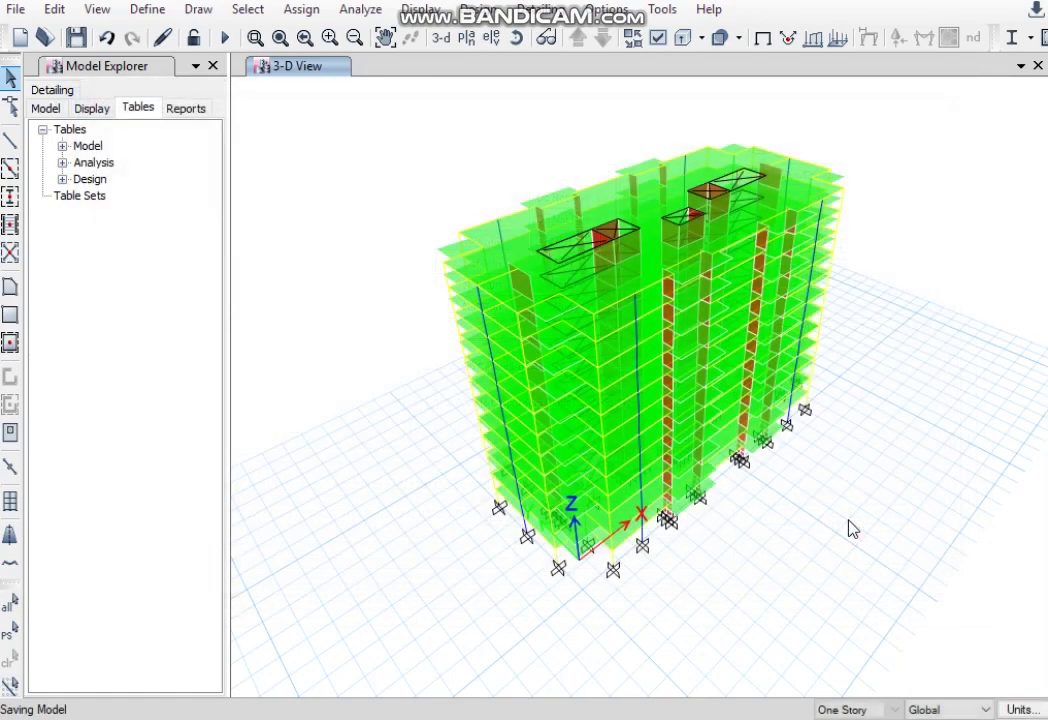